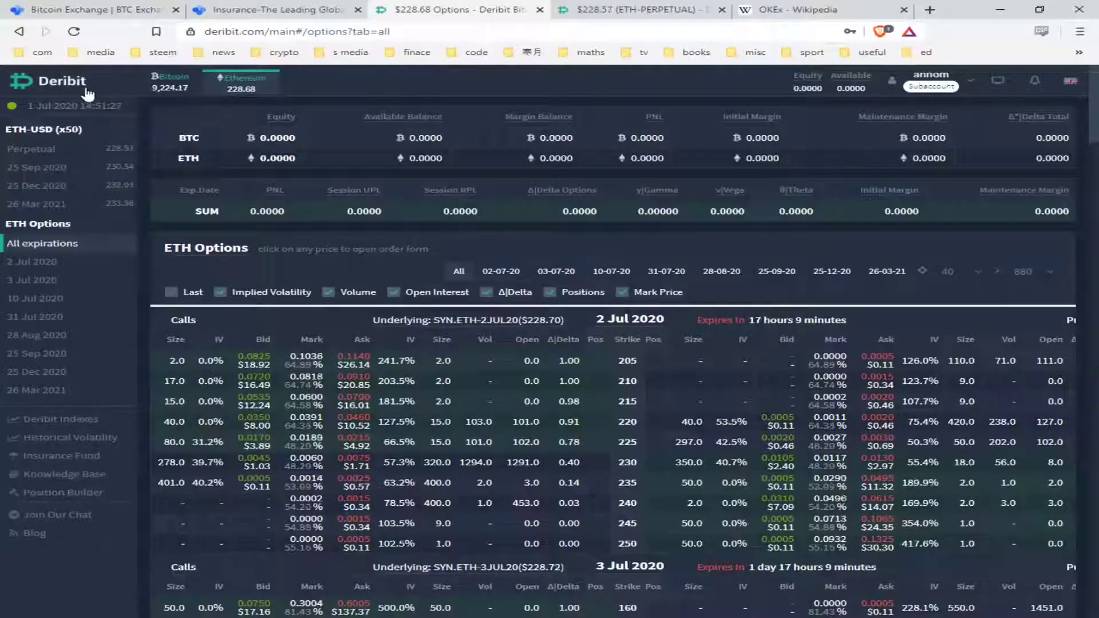
- Switch to the OKEx exchange site and open its Options trading page under Derivatives
left_click(129, 9)
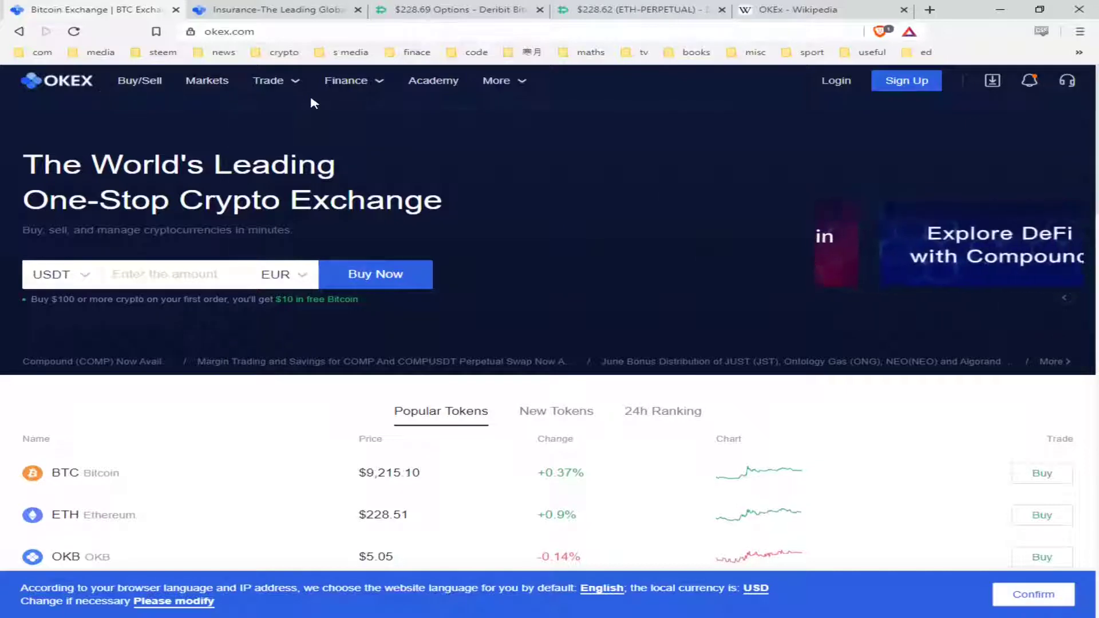
mouse_move(341, 86)
mouse_move(283, 87)
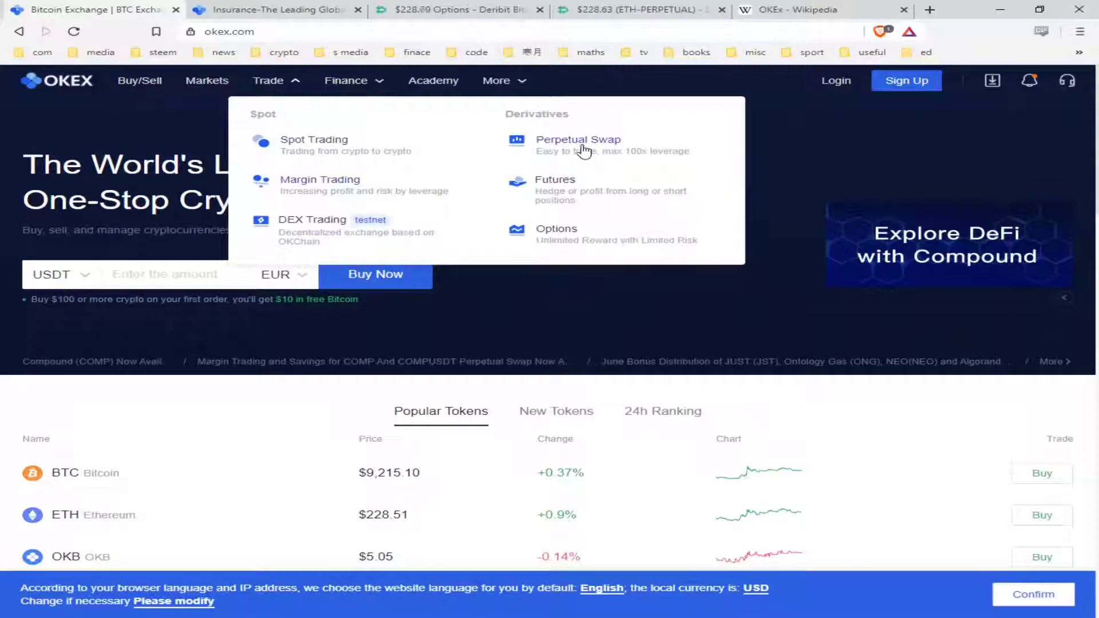
left_click(567, 239)
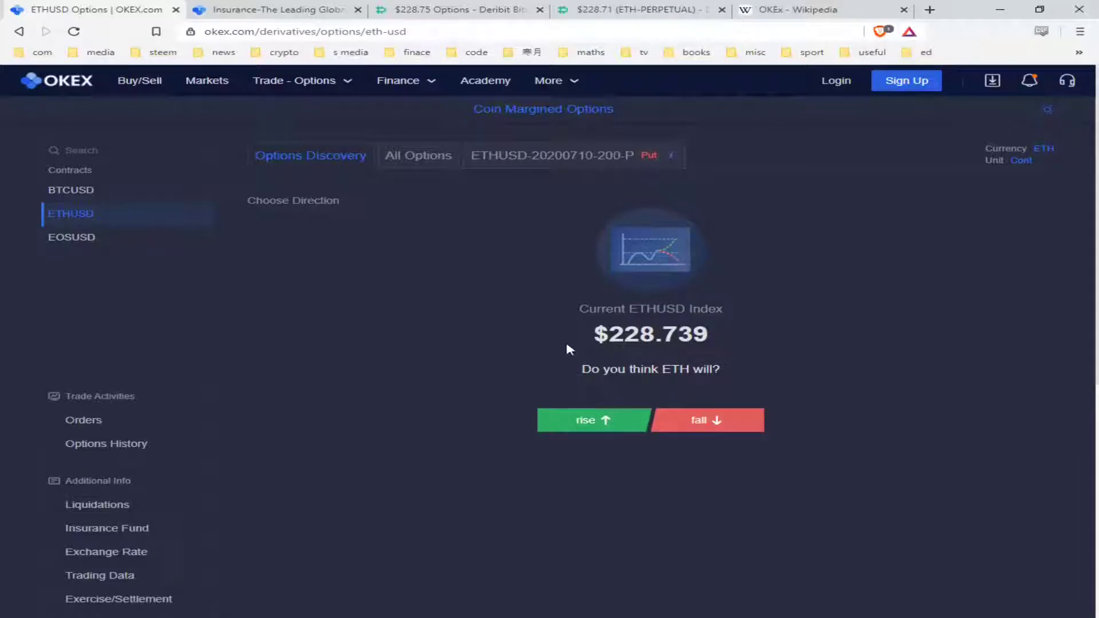
- In Options Discovery, predict that ETH will rise with the 86-day expiry of 09/25/2020 and review the suggested call options
left_click(606, 422)
scroll(842, 363, "down", 3)
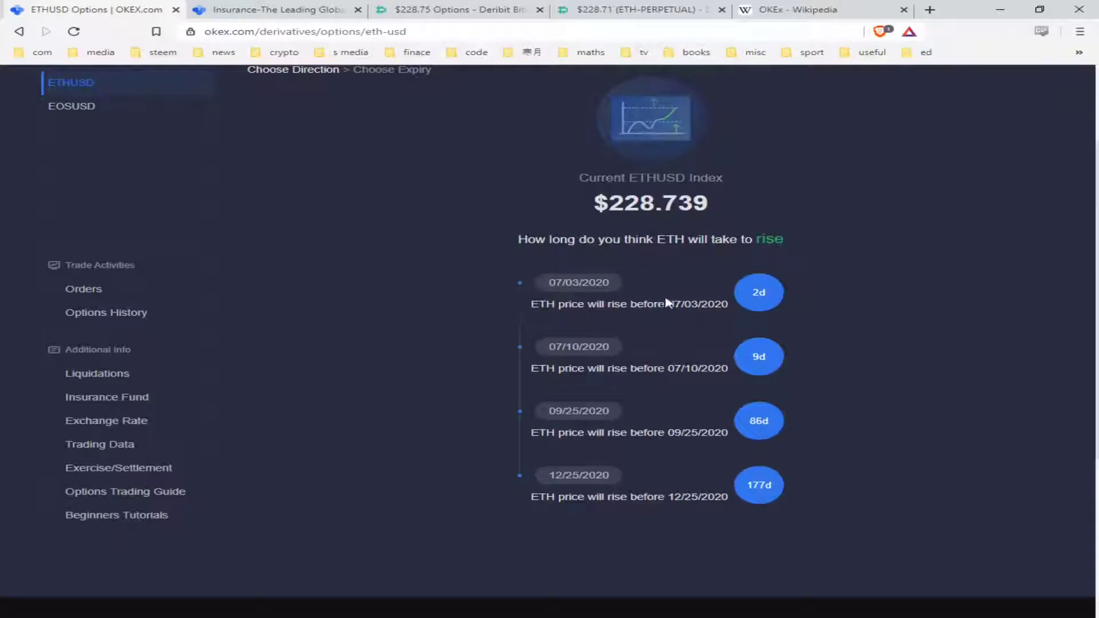
scroll(819, 380, "up", 1)
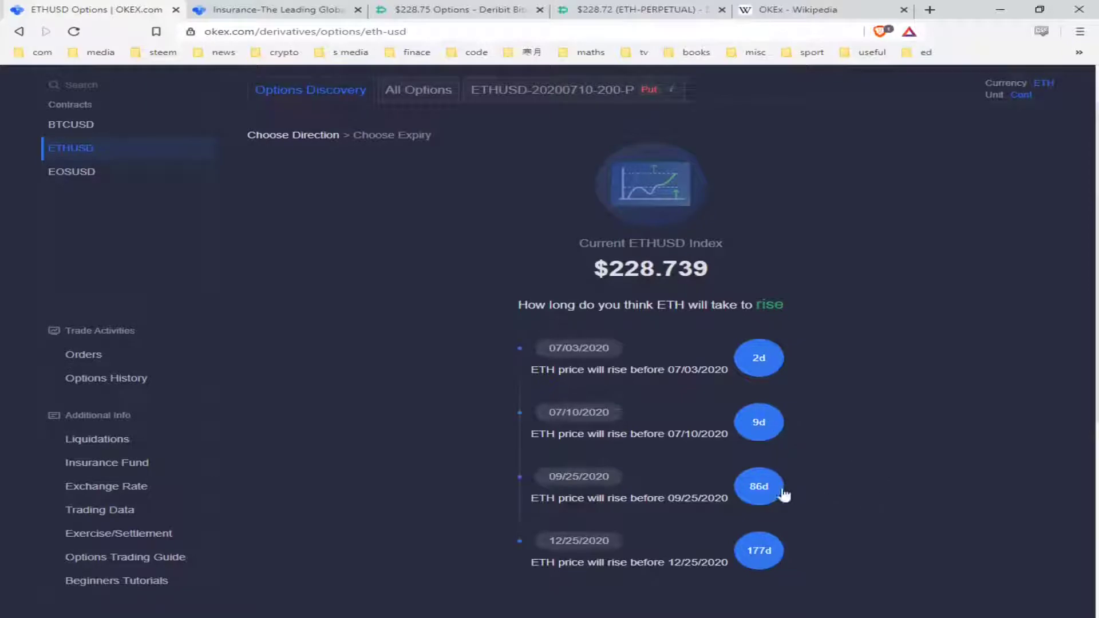
left_click(757, 496)
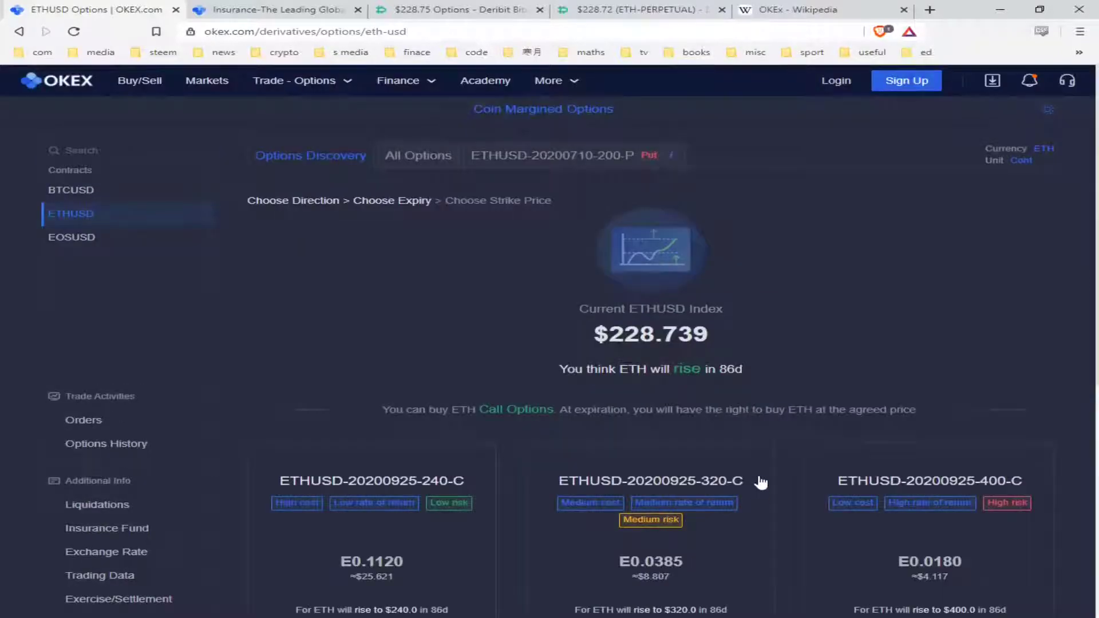
scroll(818, 326, "down", 3)
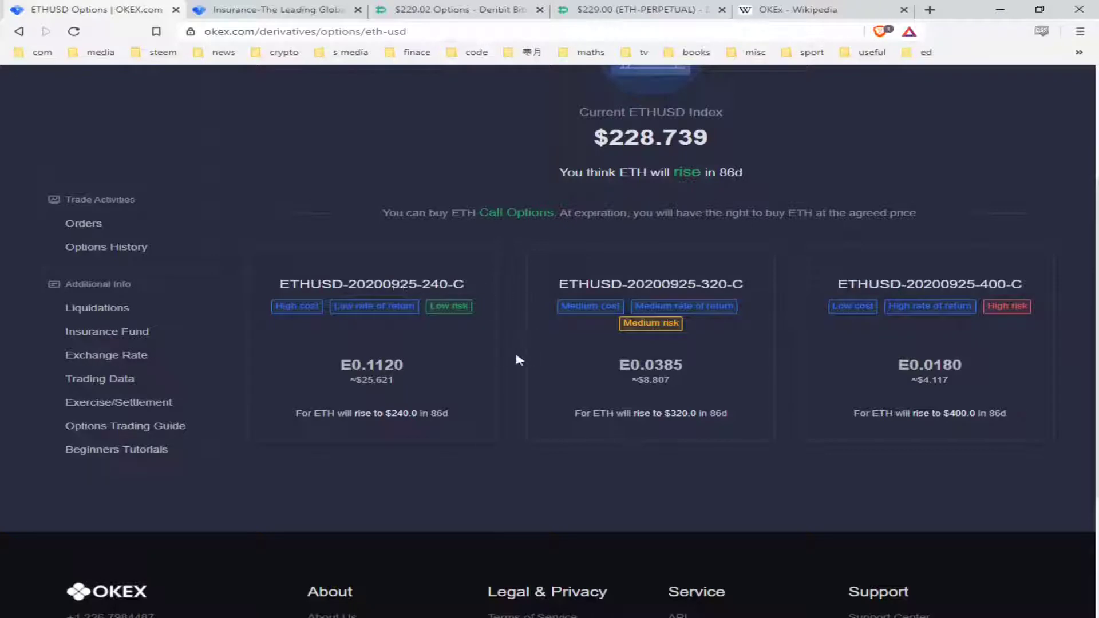
scroll(502, 378, "up", 1)
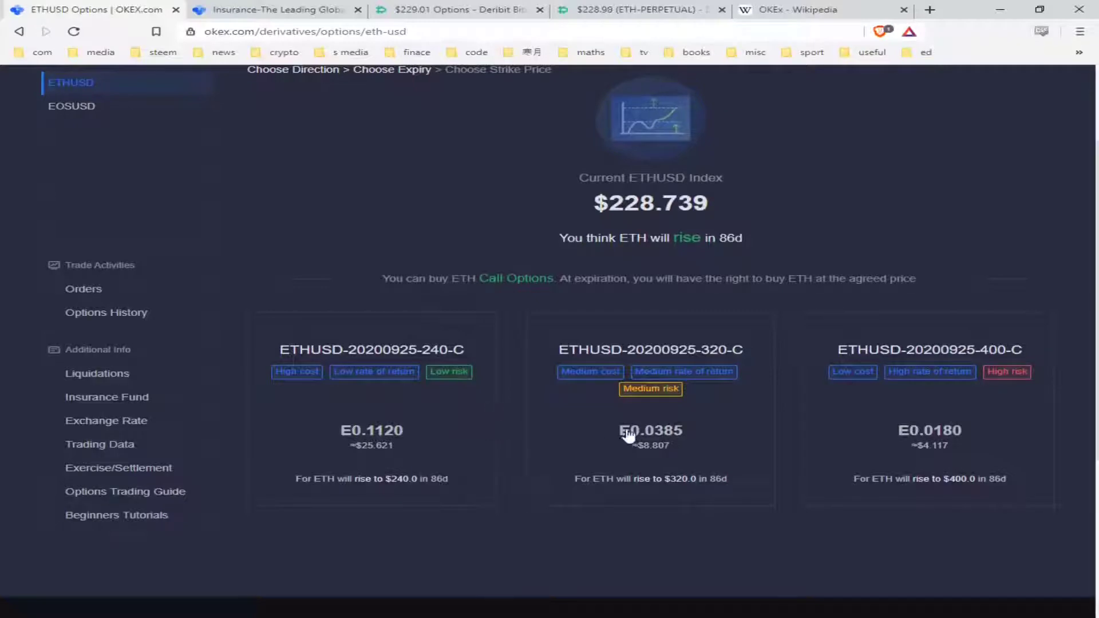
scroll(503, 336, "up", 2)
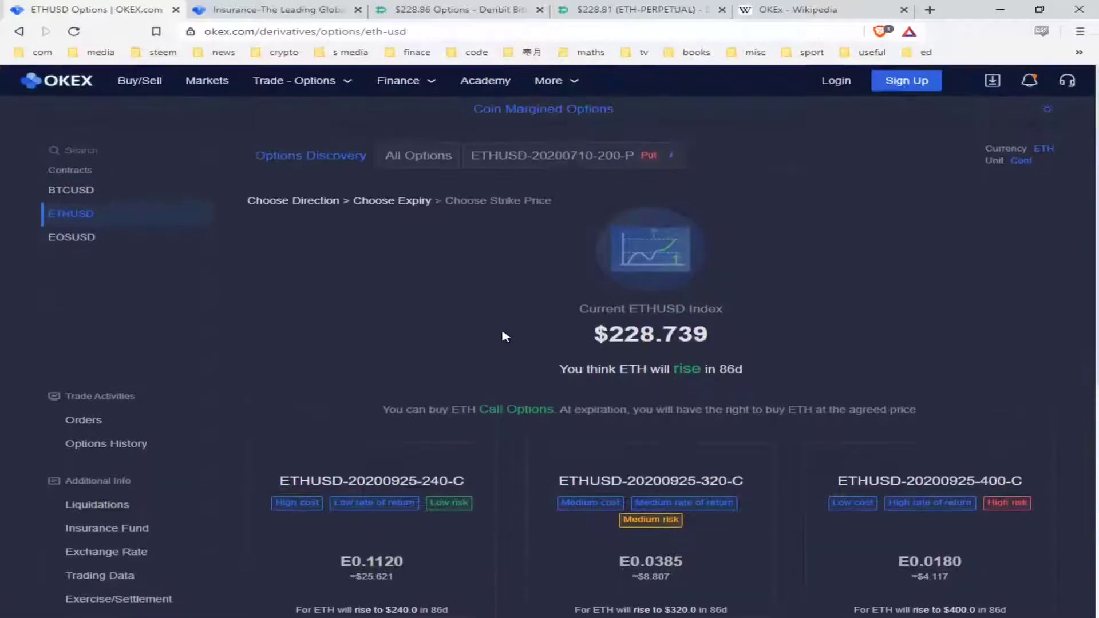
- Display the All Options chain for ETHUSD and skim through its expiries
left_click(407, 159)
scroll(766, 264, "down", 7)
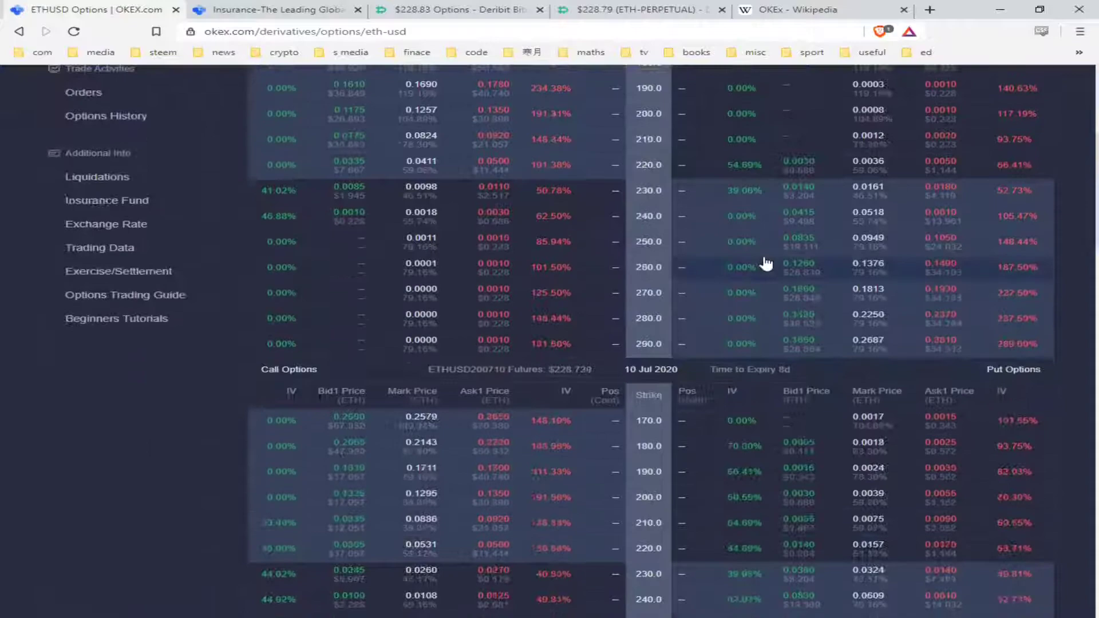
scroll(766, 265, "down", 12)
scroll(765, 266, "up", 8)
scroll(765, 266, "up", 12)
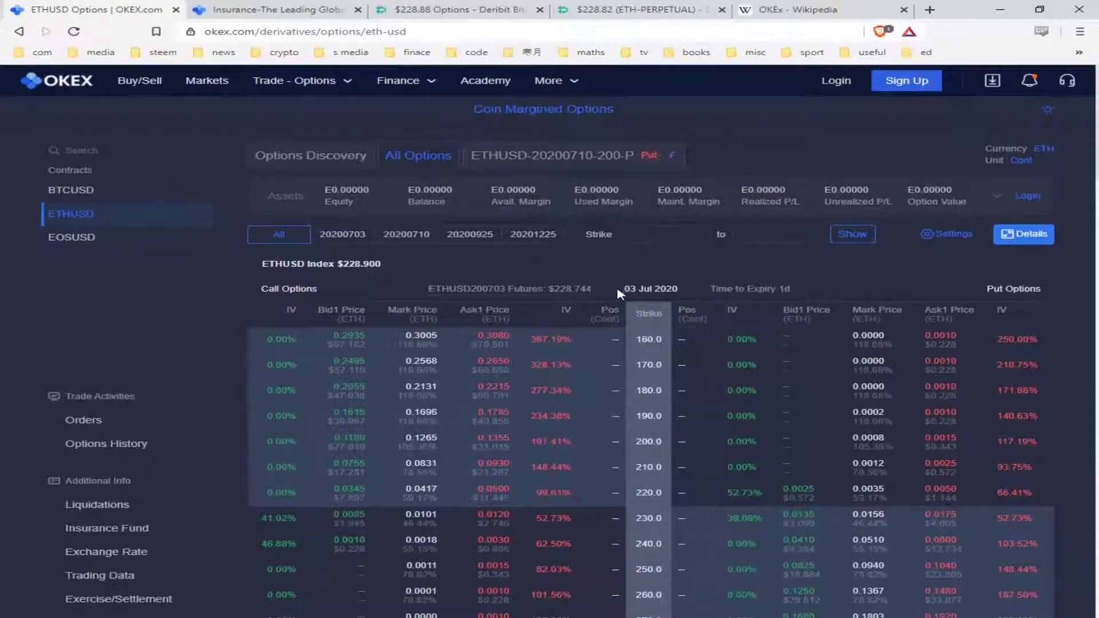
- Examine the OKEx ETHUSD call and put prices for each expiry from 03 Jul to 25 Dec 2020, down to the recent trades
scroll(706, 307, "down", 2)
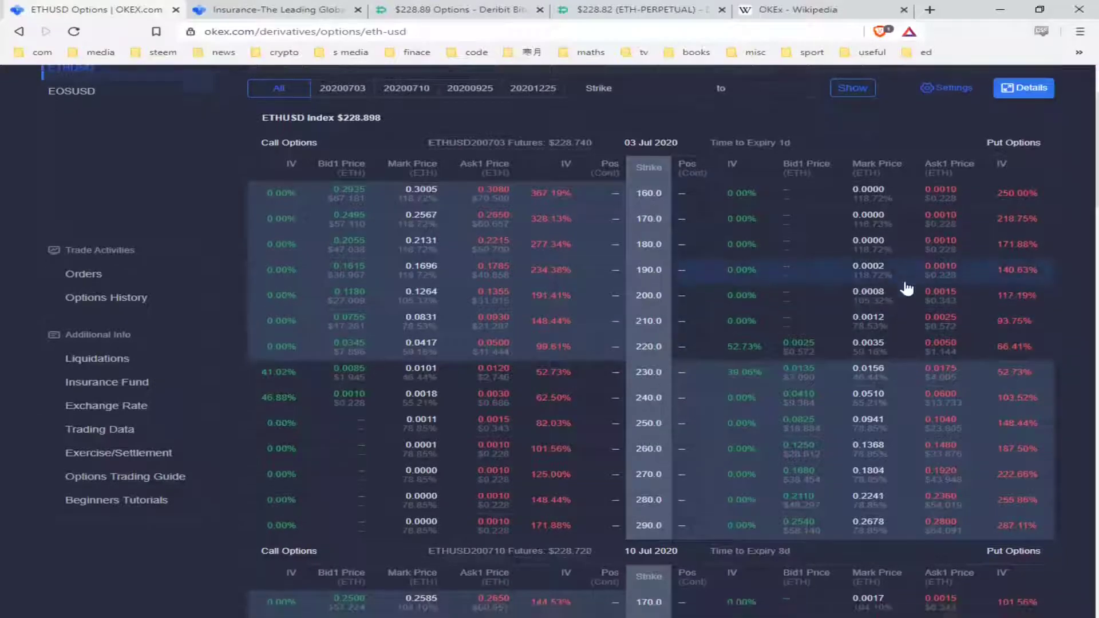
scroll(816, 325, "down", 4)
scroll(810, 326, "down", 15)
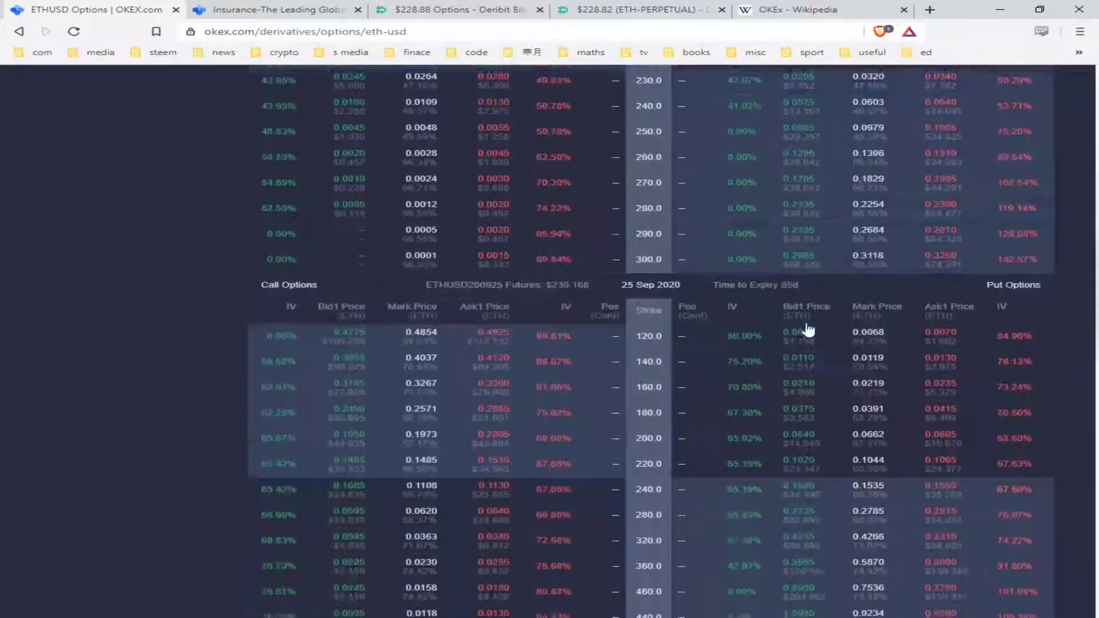
scroll(723, 293, "down", 5)
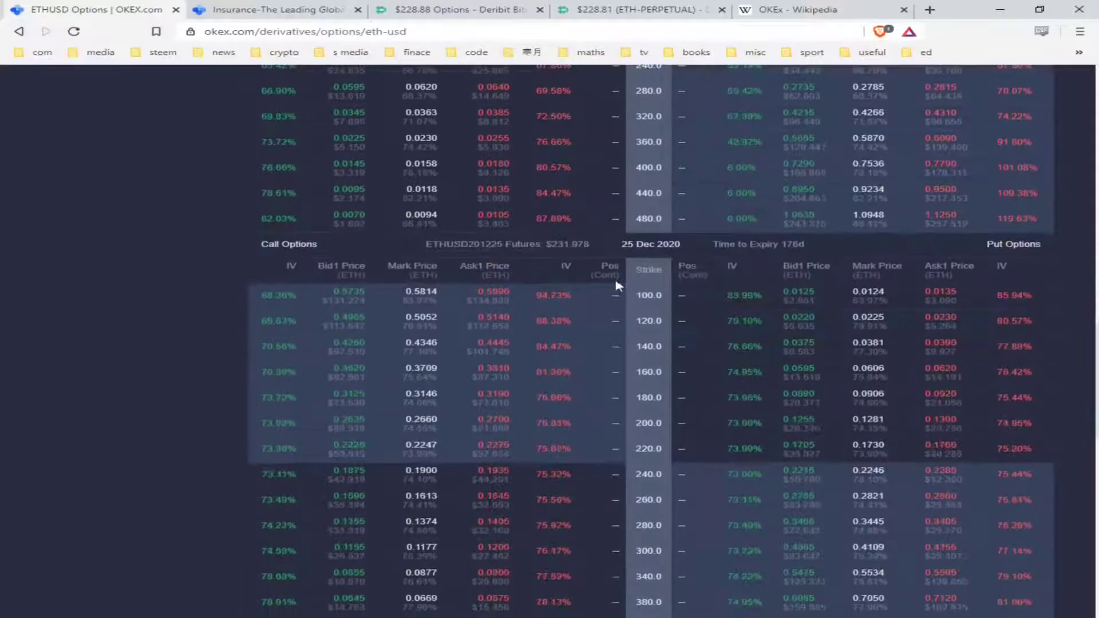
scroll(761, 351, "down", 4)
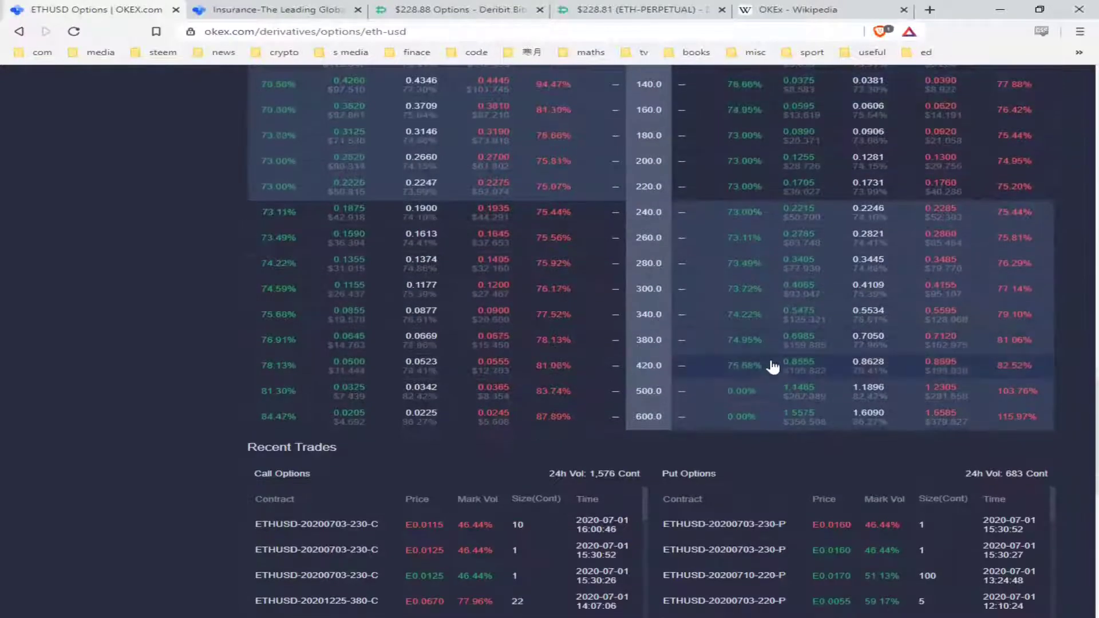
scroll(790, 373, "up", 15)
scroll(835, 371, "up", 15)
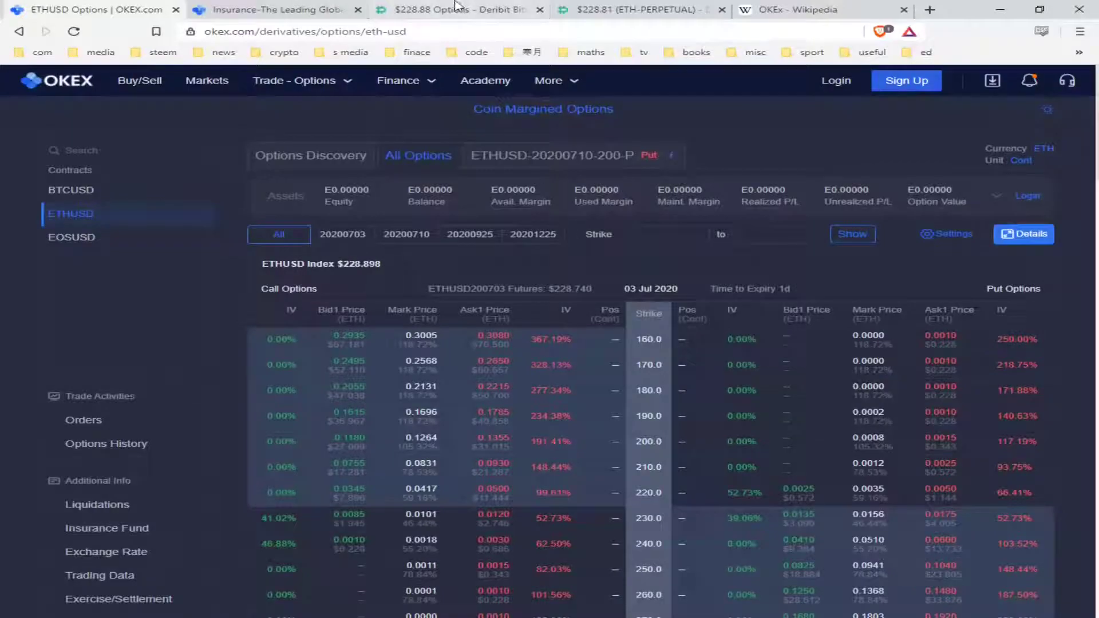
- Switch to Deribit and look through its ETH options chain across all expirations up to 26 Mar 2021
left_click(439, 11)
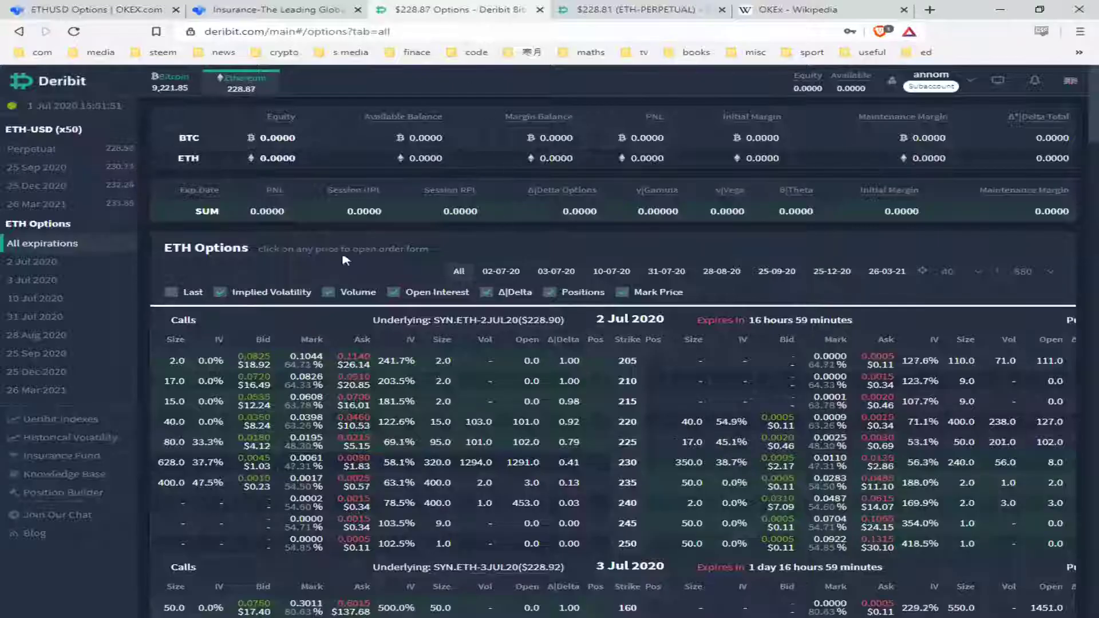
scroll(413, 246, "down", 2)
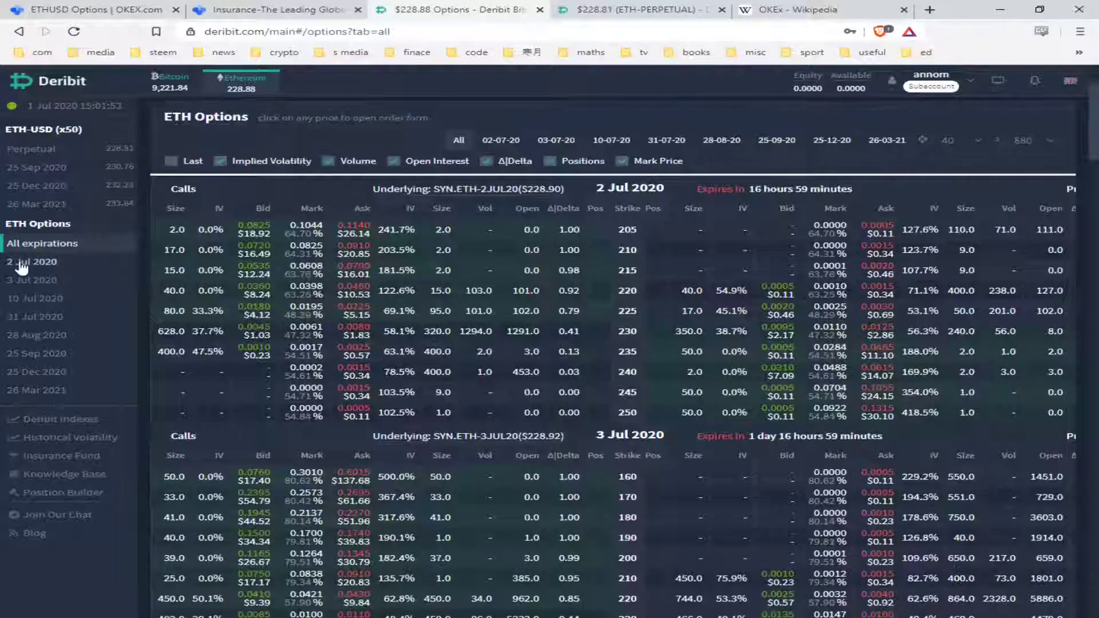
scroll(469, 289, "down", 15)
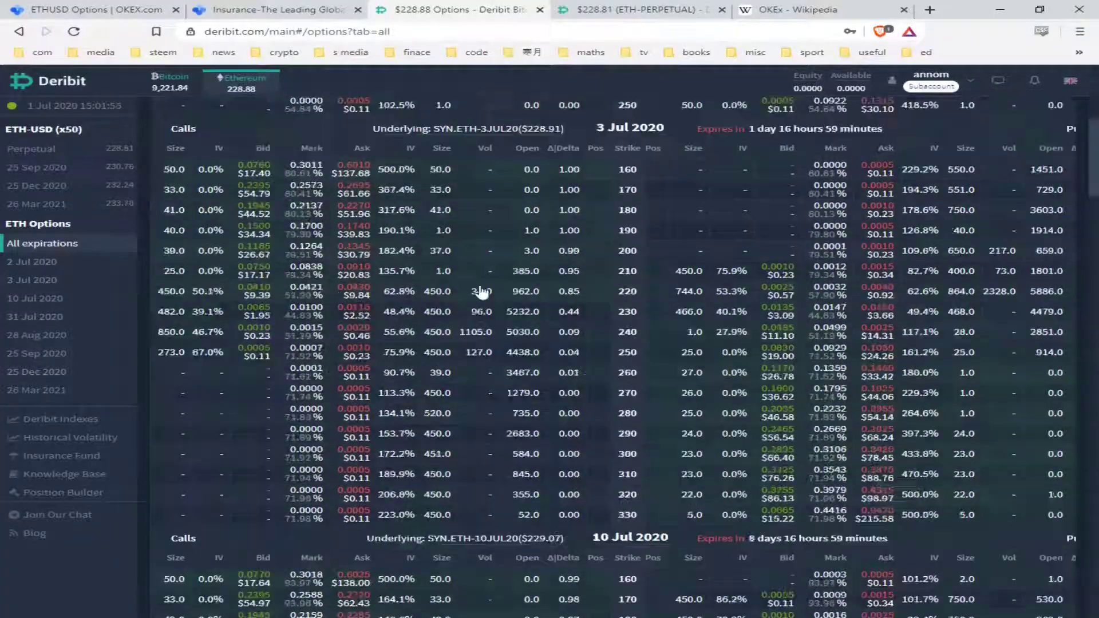
scroll(520, 288, "down", 20)
scroll(520, 289, "up", 10)
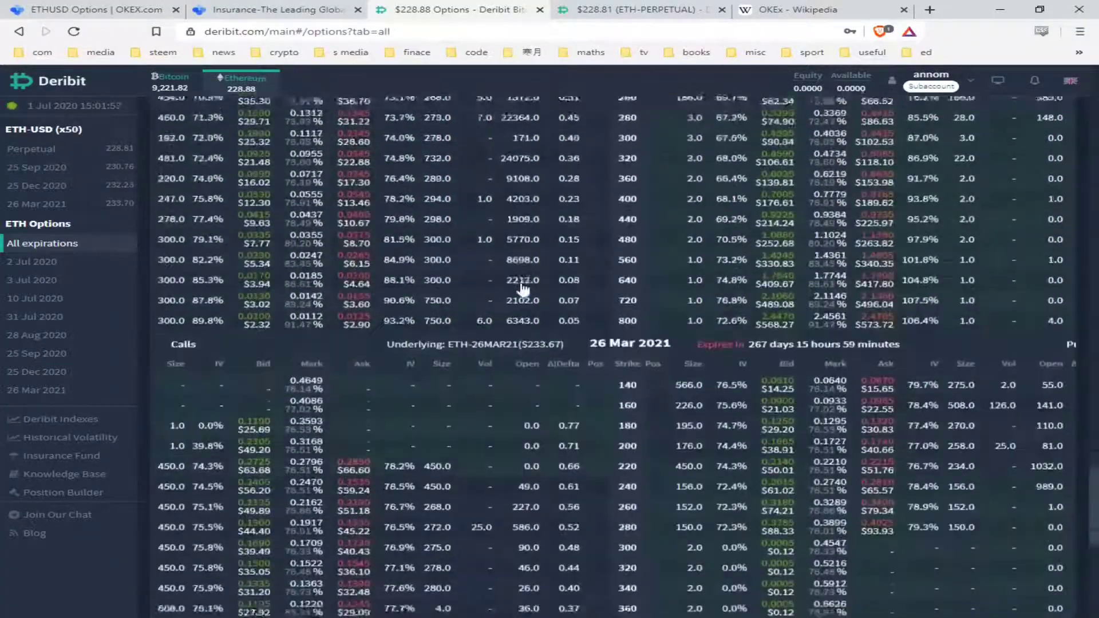
scroll(520, 288, "up", 20)
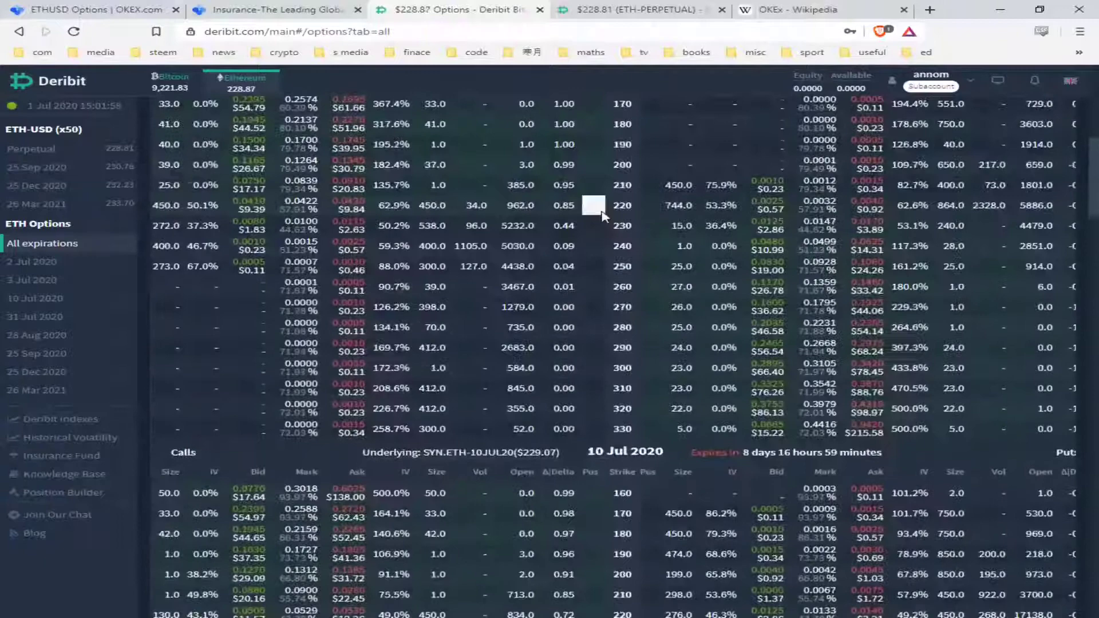
scroll(656, 294, "down", 5)
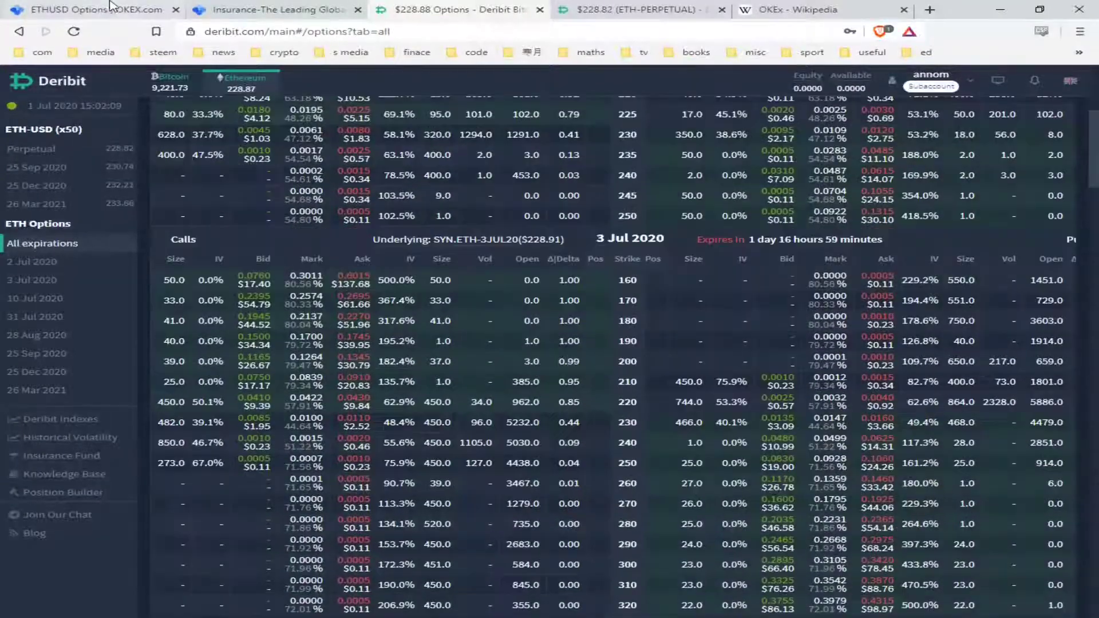
- Compare the 3 Jul 2020 option prices on OKEx with Deribit's 3 Jul and 10 Jul 2020 options
left_click(84, 8)
scroll(570, 286, "down", 3)
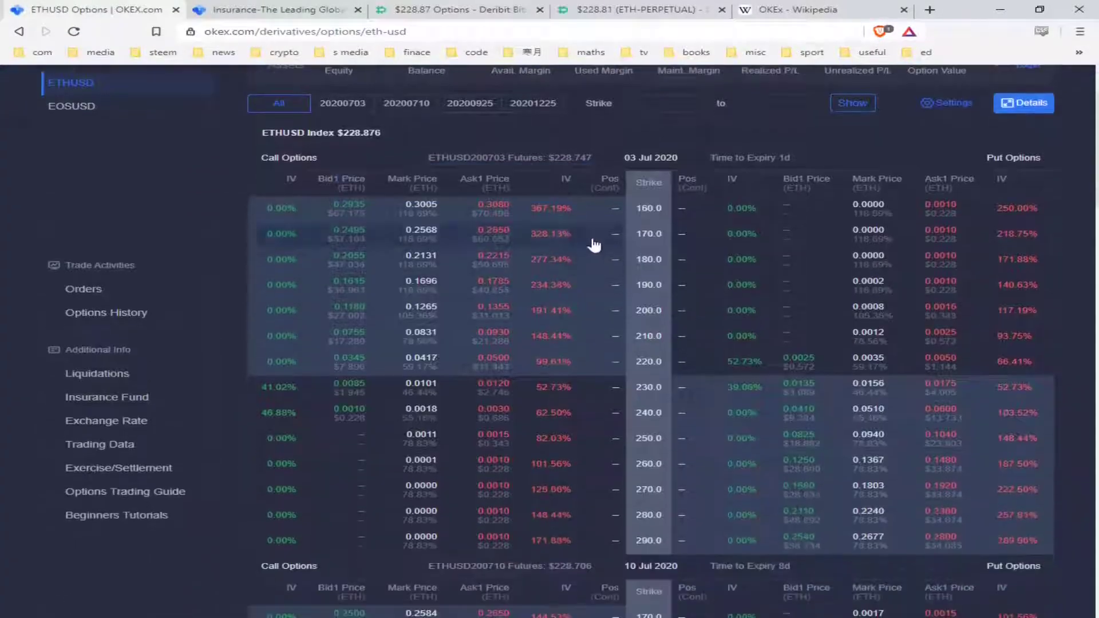
left_click(443, 10)
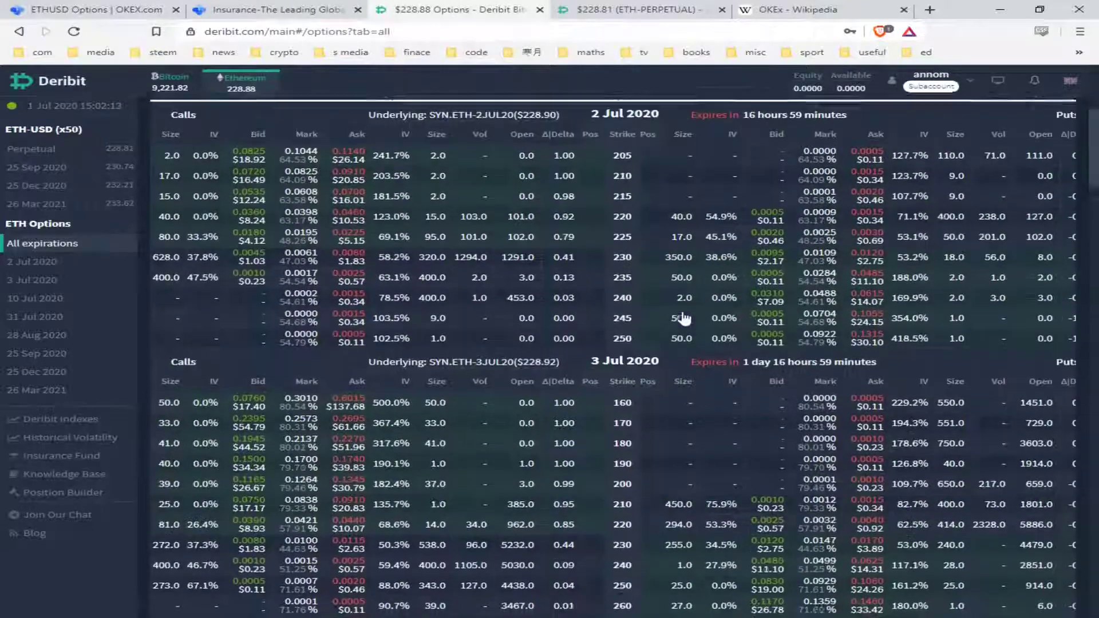
scroll(681, 319, "down", 10)
scroll(687, 337, "down", 3)
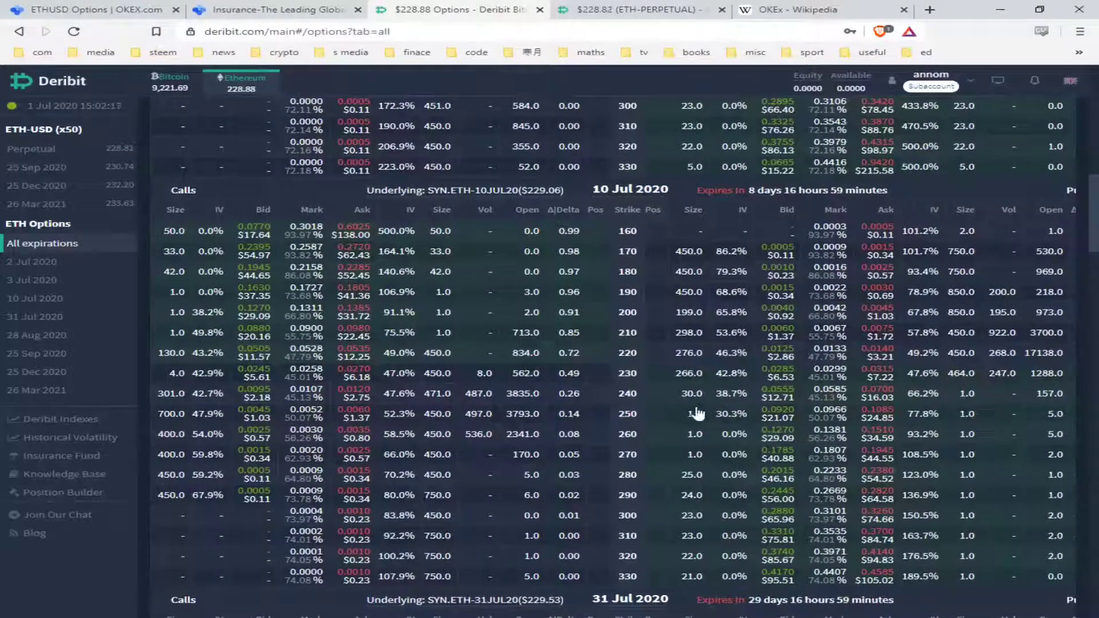
scroll(722, 343, "up", 5)
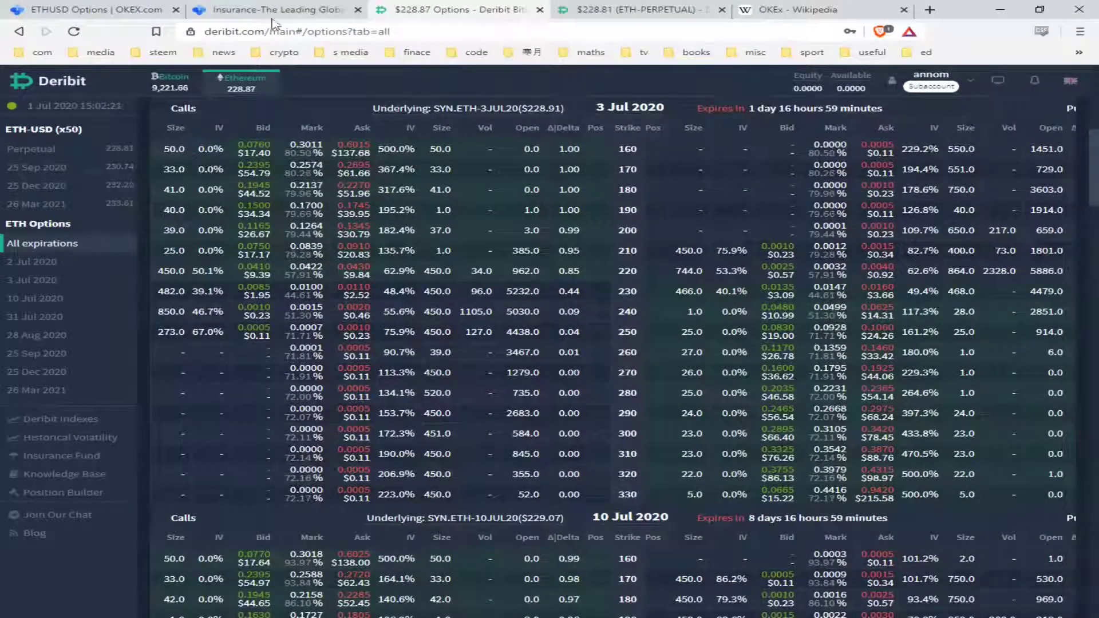
- Look through the OKEx options from 03 Jul to 25 Sep 2020, and compare them with Deribit's early July expiries
left_click(86, 8)
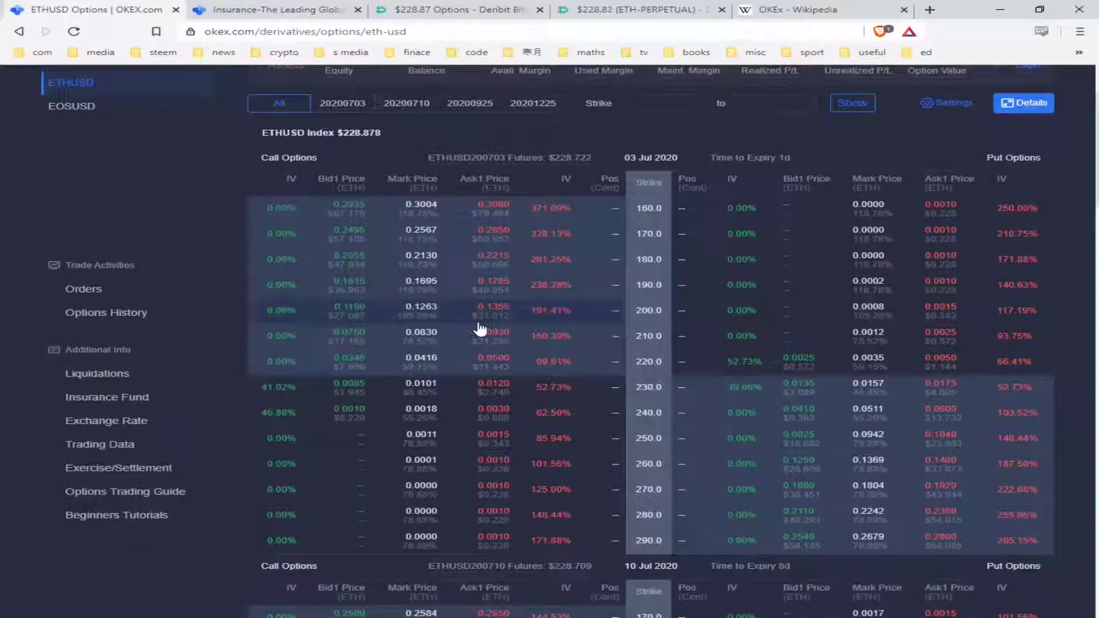
scroll(480, 329, "down", 4)
scroll(486, 250, "up", 4)
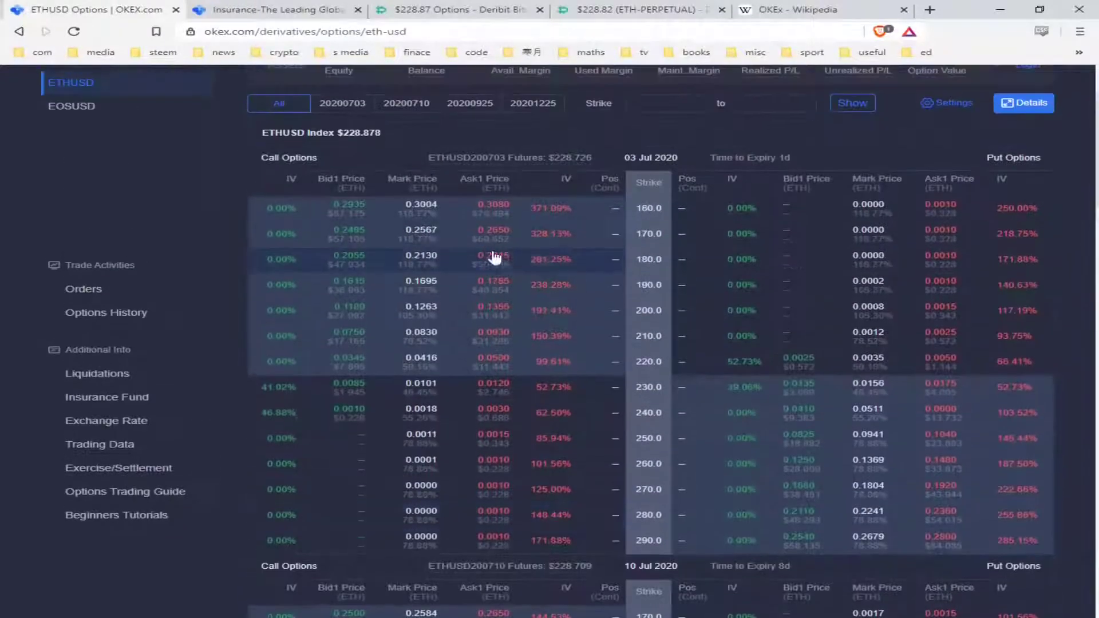
scroll(615, 295, "down", 8)
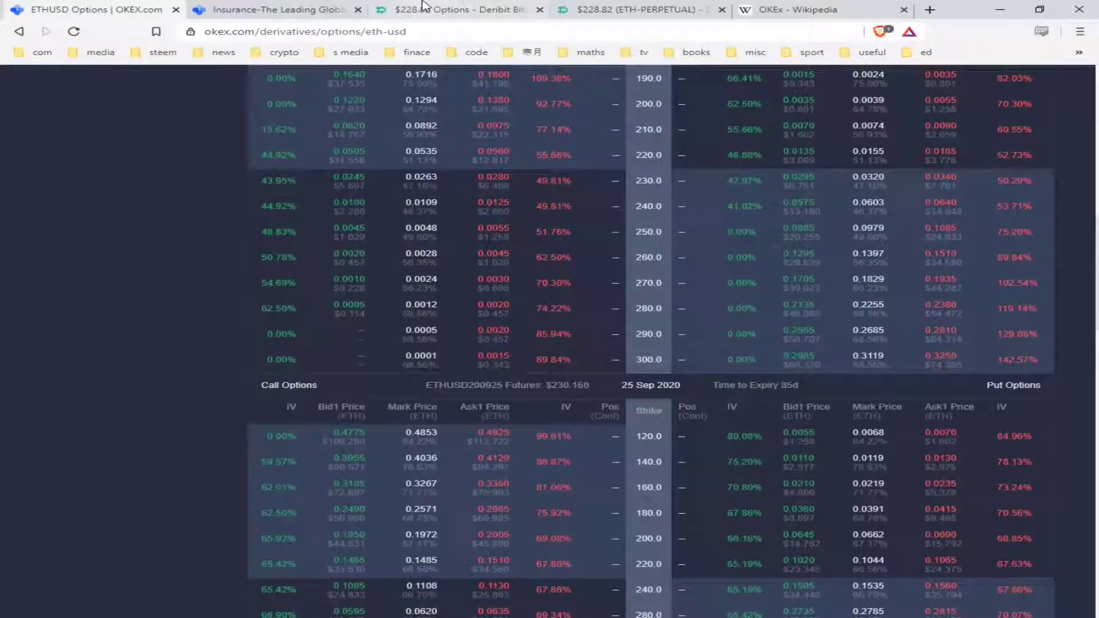
left_click(437, 11)
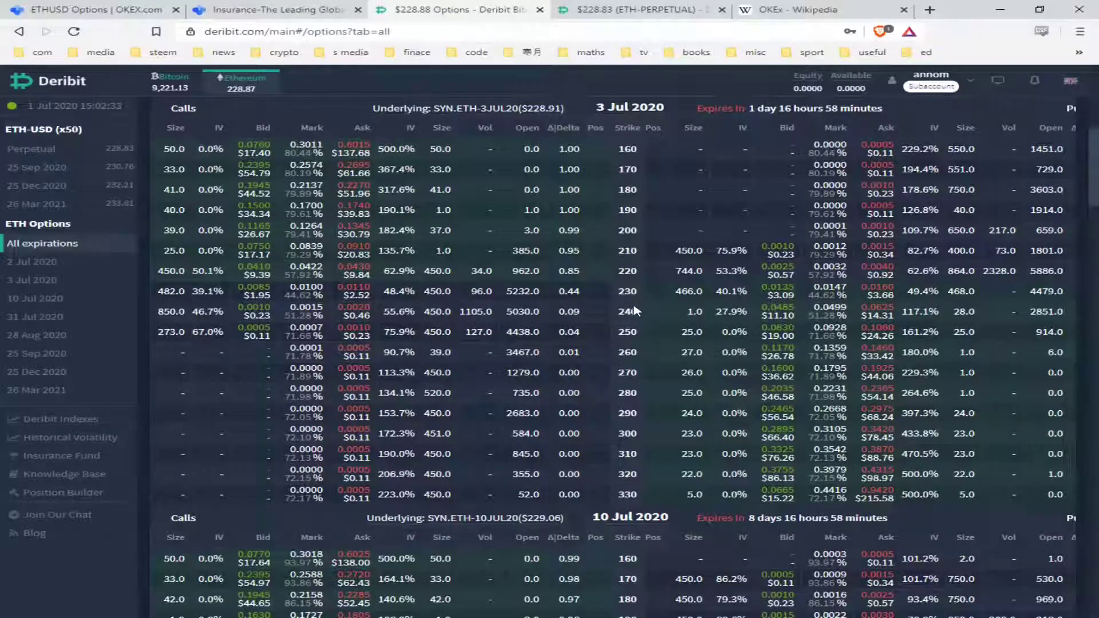
scroll(635, 309, "down", 1)
scroll(646, 377, "down", 3)
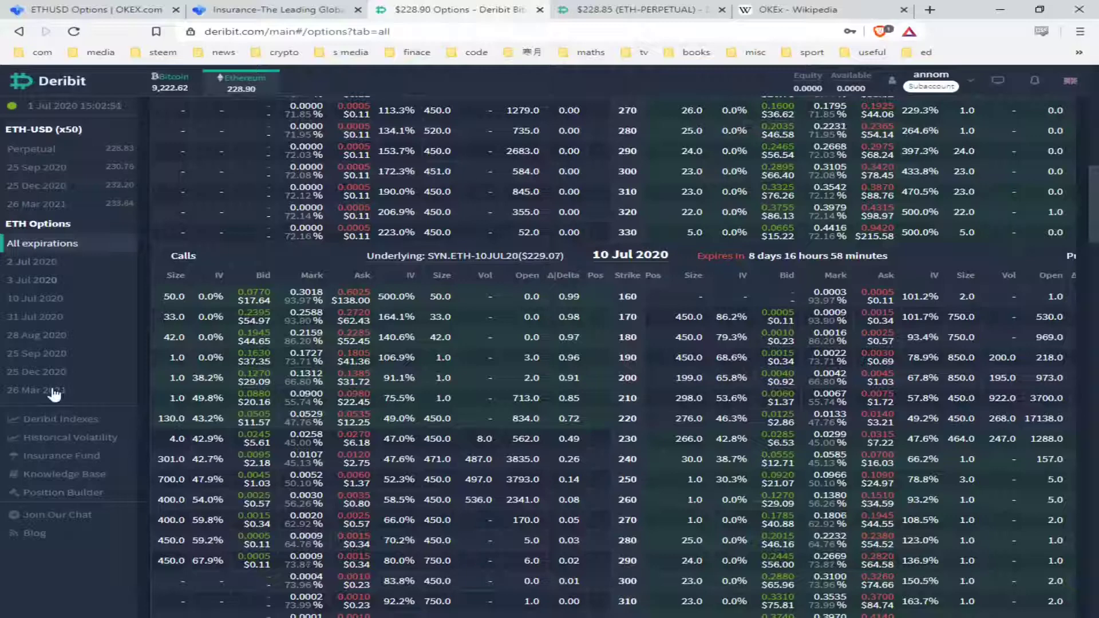
- Return to OKEx and review its available expiries from 25 Sep 2020 back to 03 Jul 2020
left_click(57, 11)
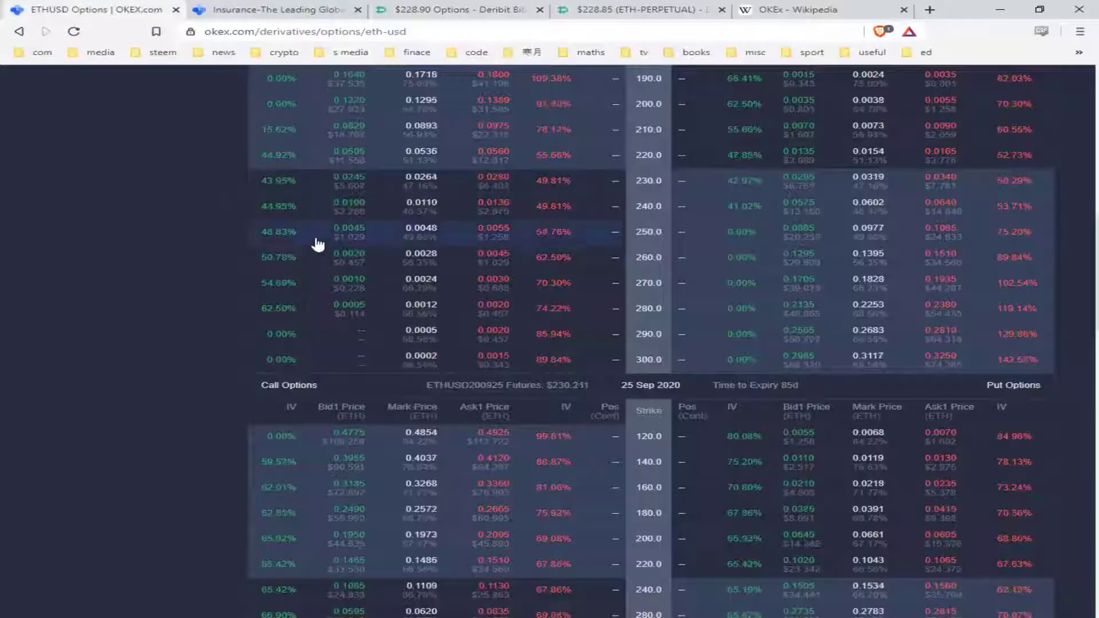
scroll(216, 277, "down", 3)
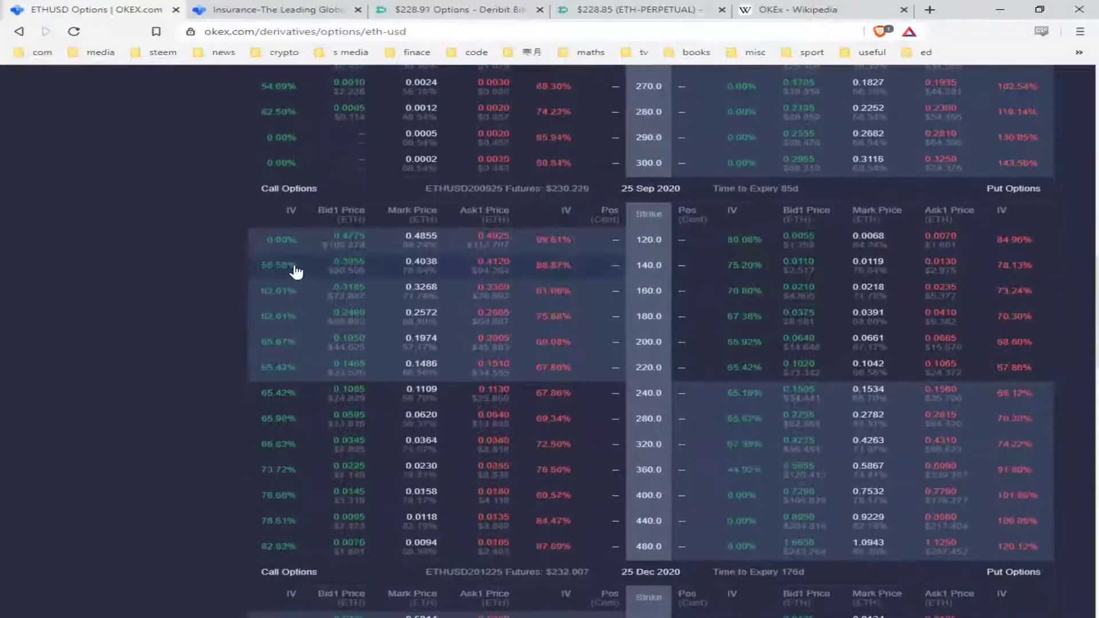
scroll(344, 281, "up", 7)
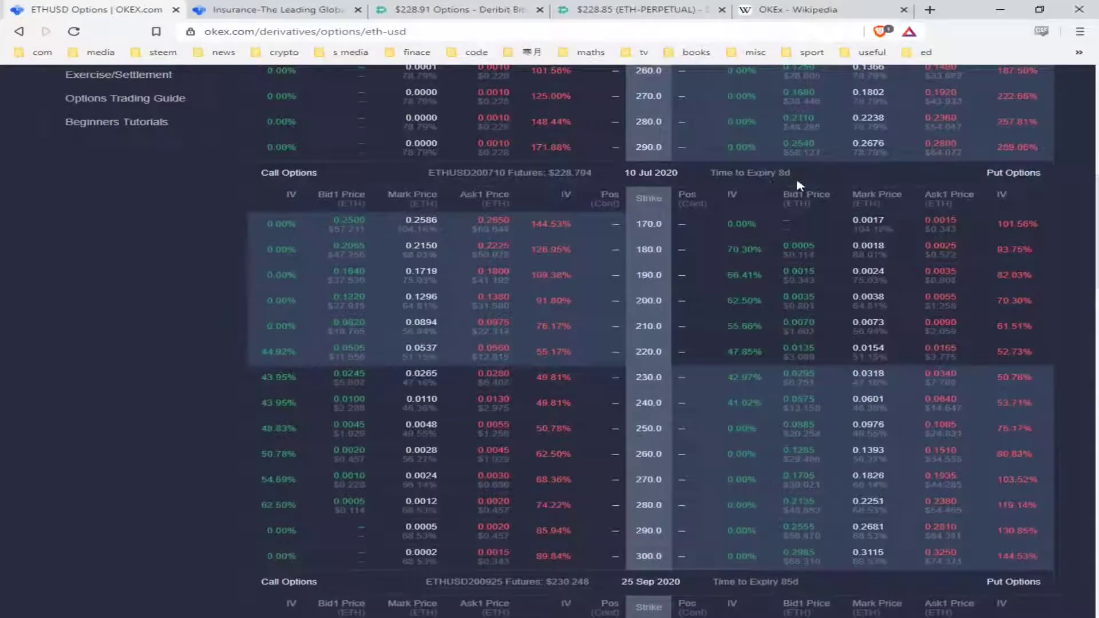
scroll(716, 235, "up", 7)
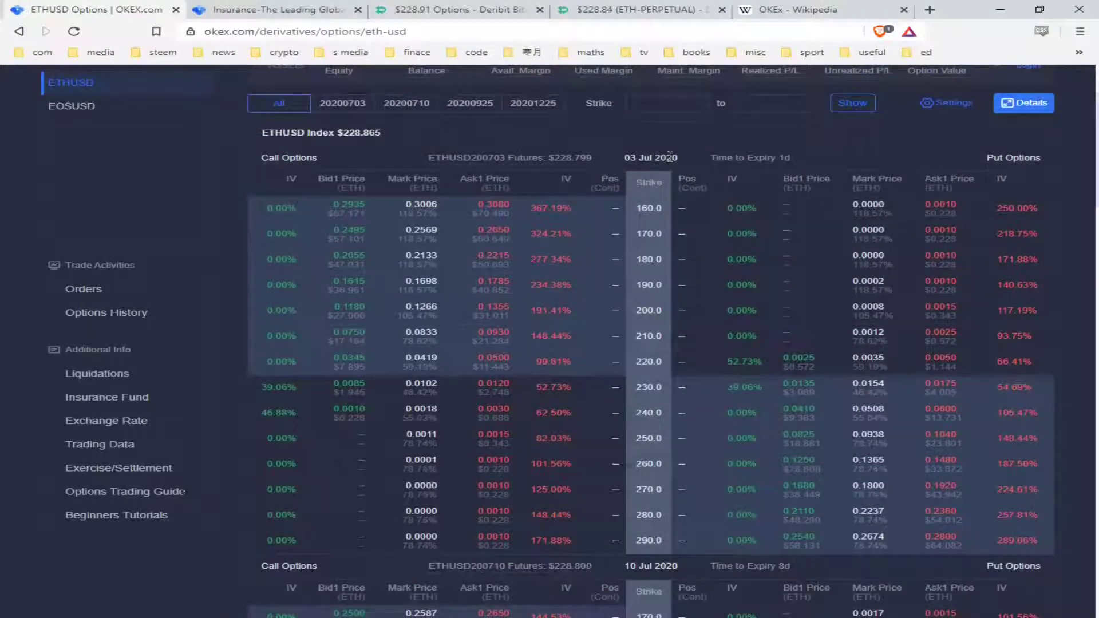
- Look through the OKEx ETH option expiries from 03 Jul through 25 Dec 2020
scroll(687, 349, "down", 9)
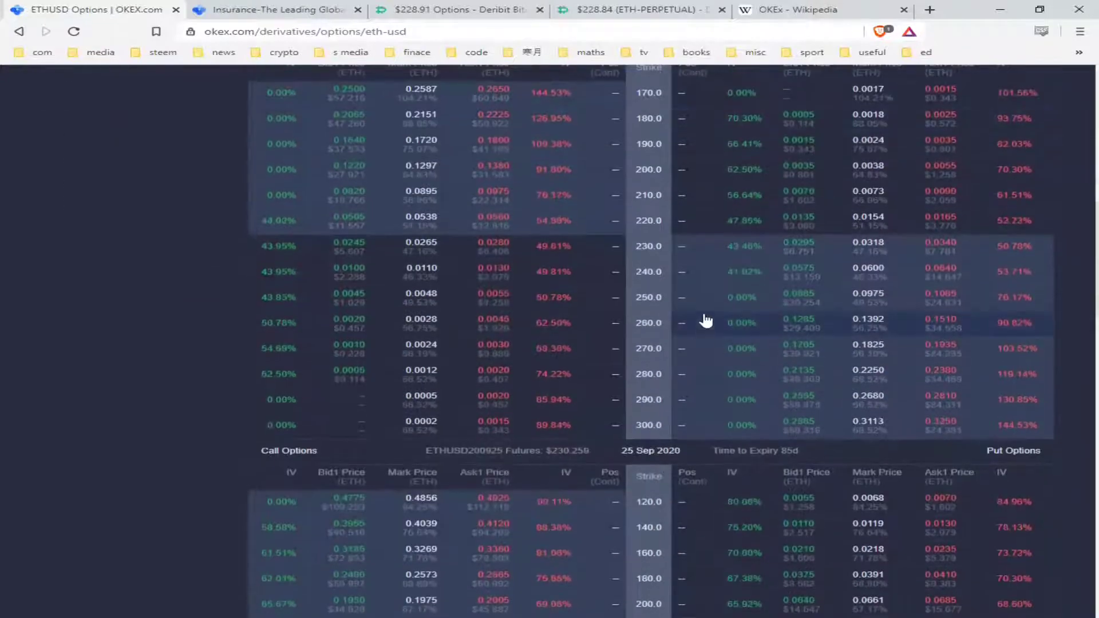
scroll(704, 312, "down", 8)
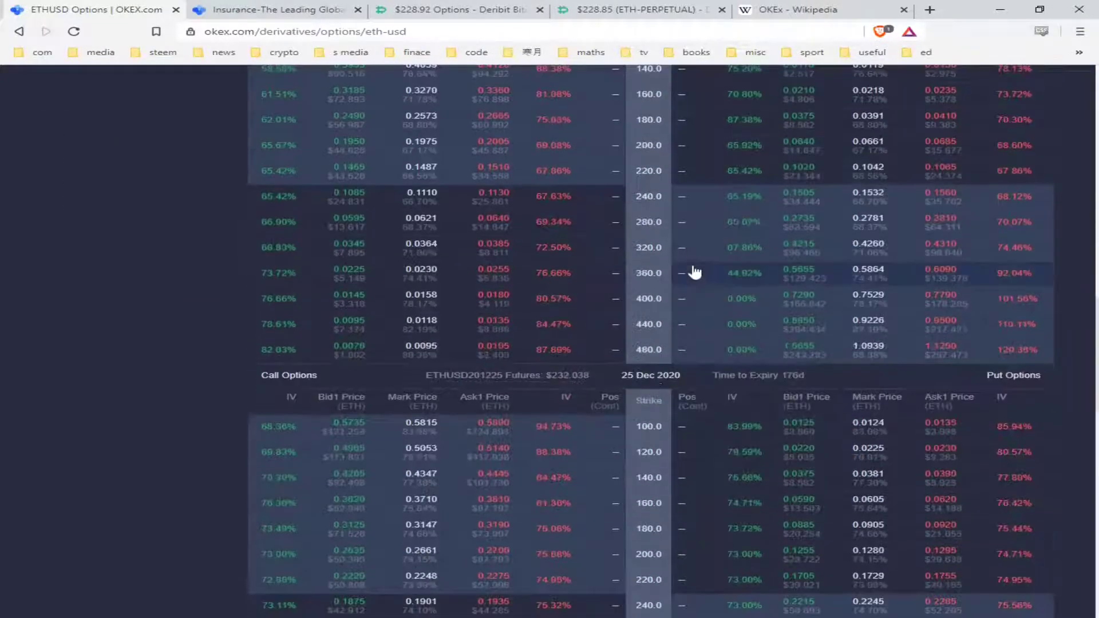
scroll(721, 269, "up", 5)
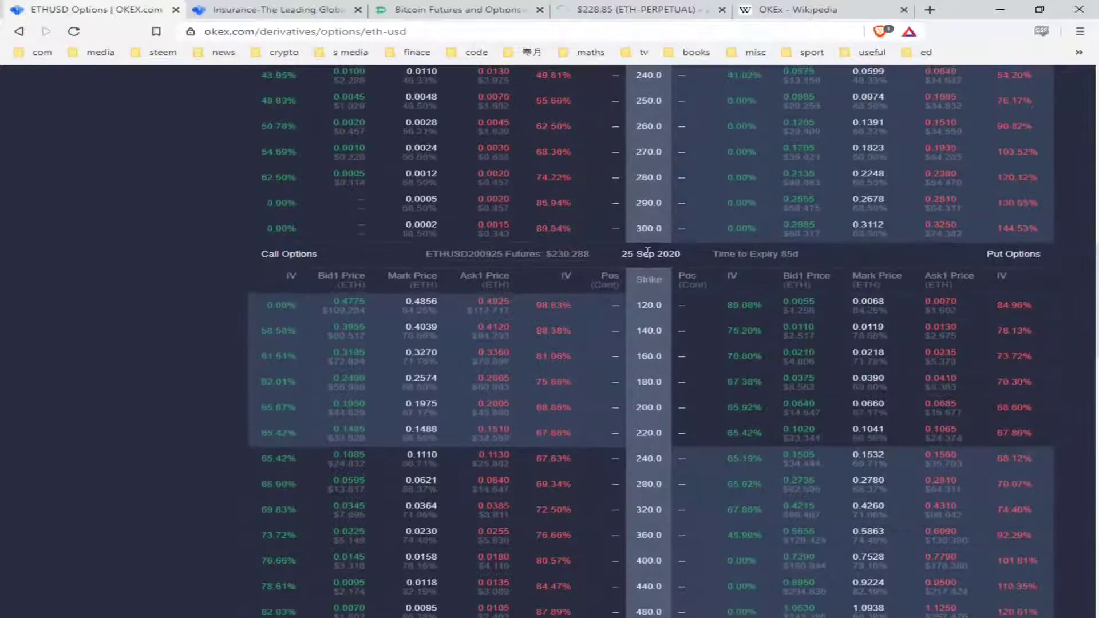
scroll(741, 338, "down", 6)
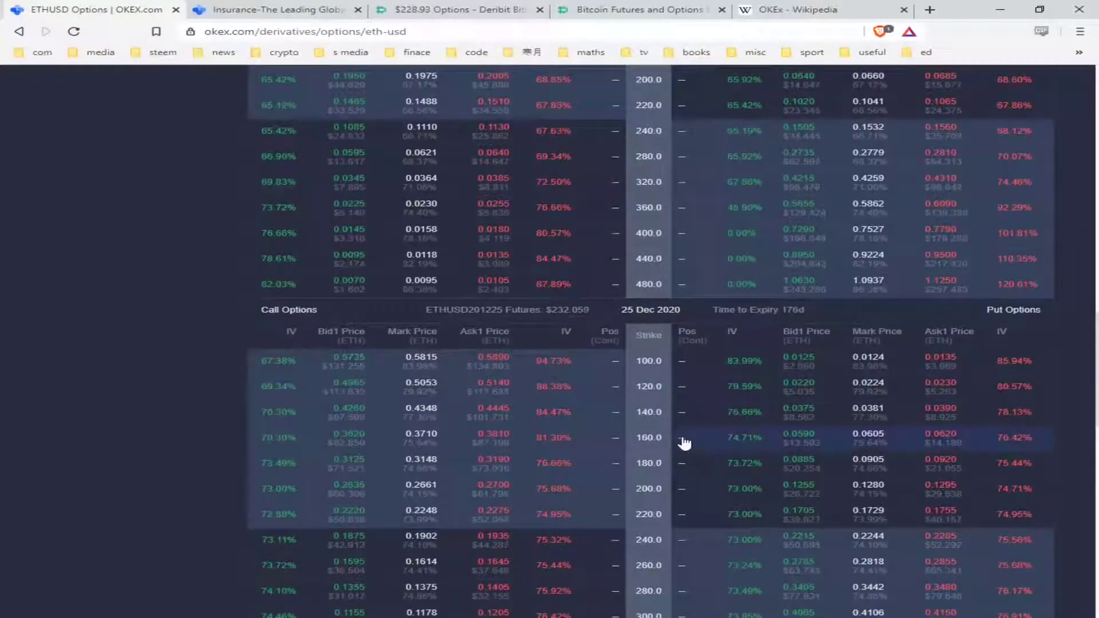
scroll(684, 438, "down", 6)
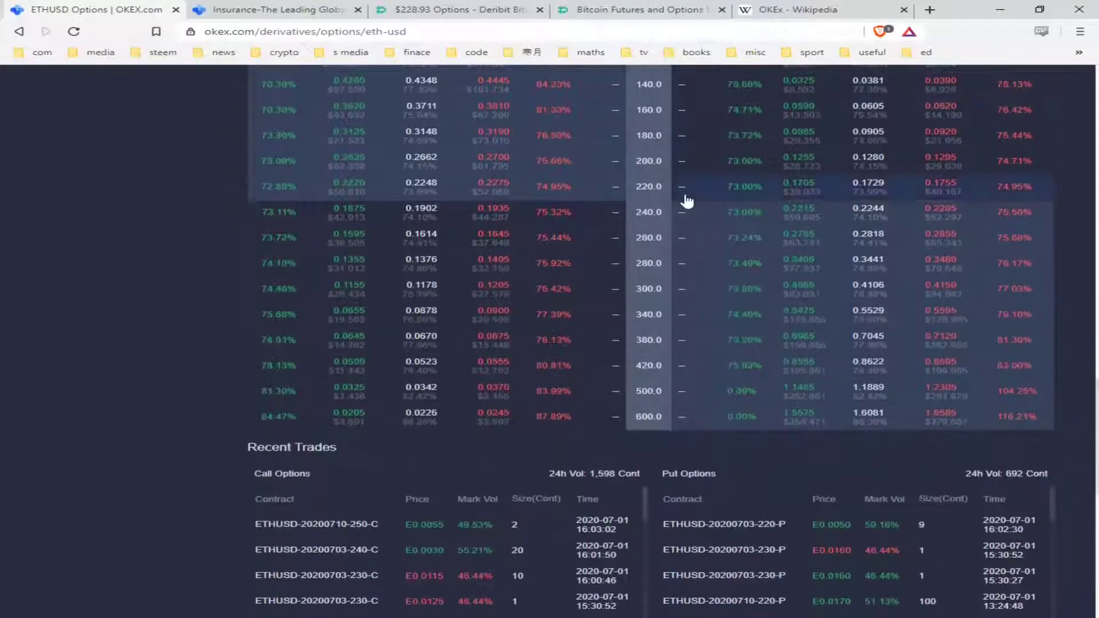
- Examine the 25 Dec 2020 option chain and recent trades on OKEx, and return to the start of the options list
scroll(681, 246, "up", 7)
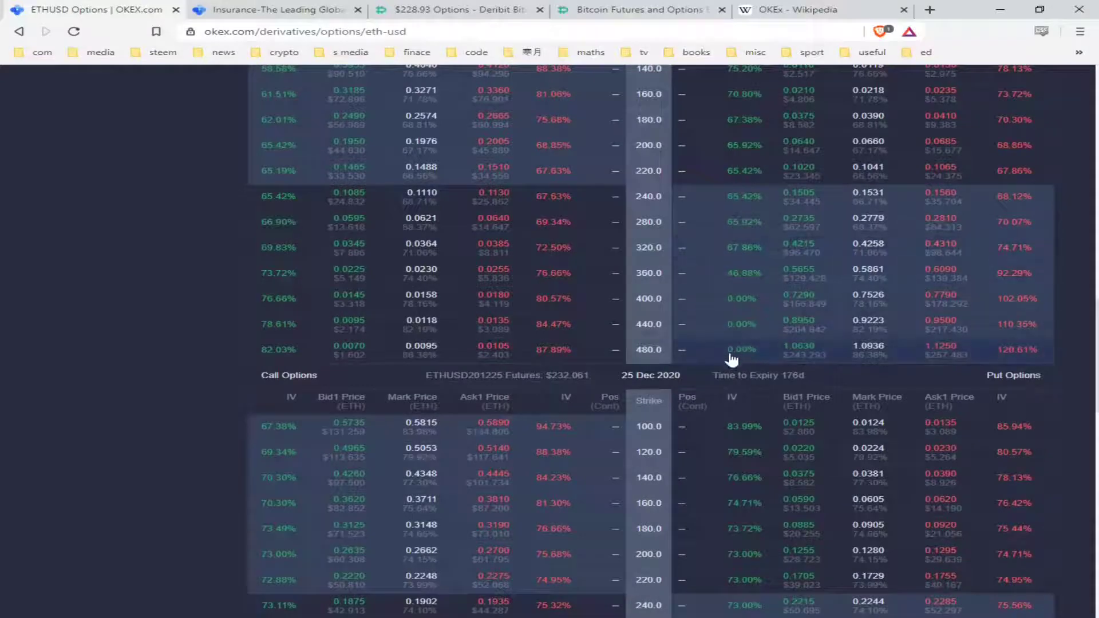
scroll(732, 357, "down", 4)
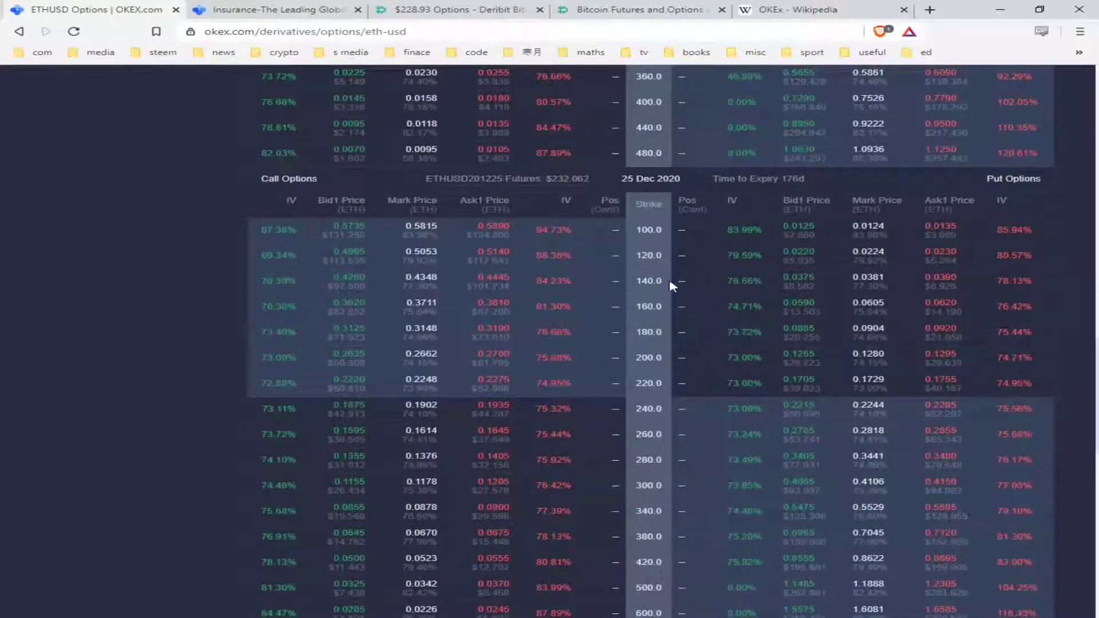
scroll(716, 300, "down", 6)
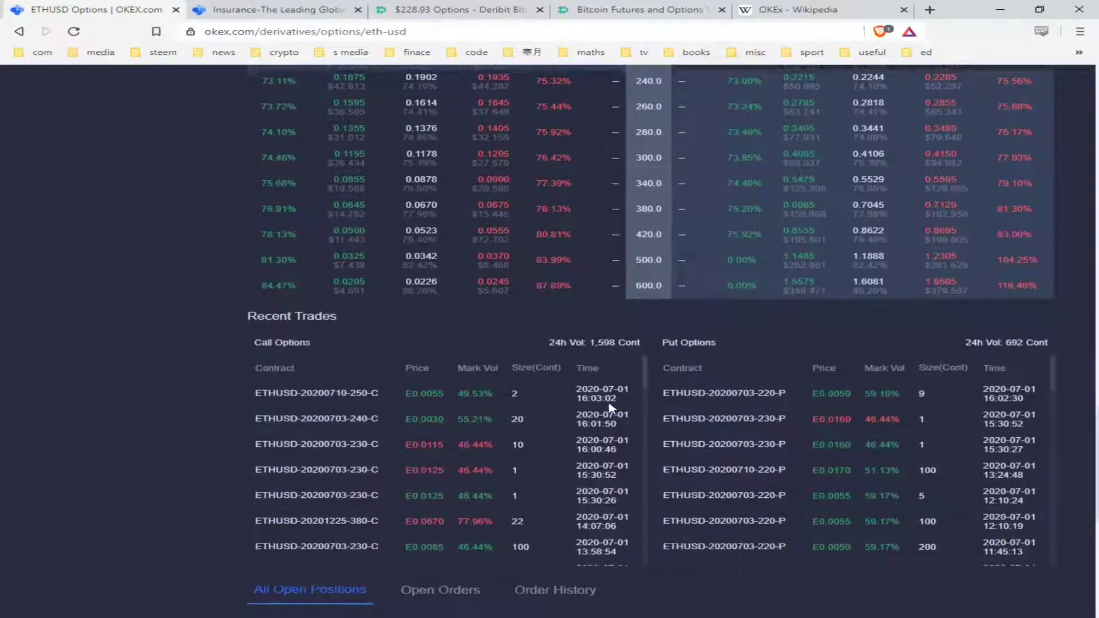
scroll(705, 369, "up", 7)
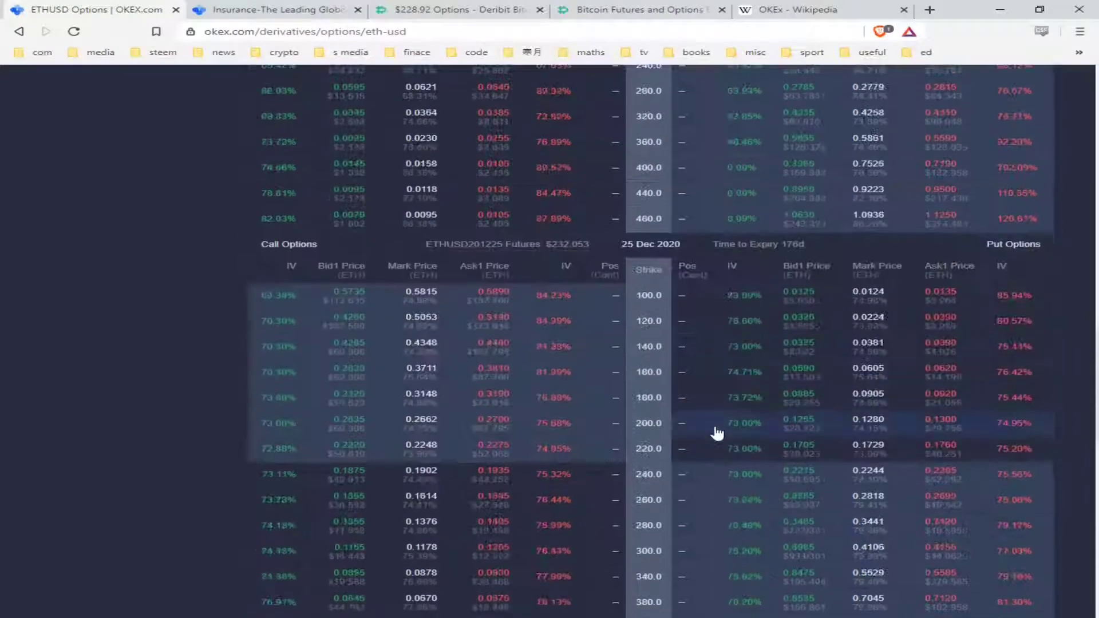
scroll(206, 312, "up", 15)
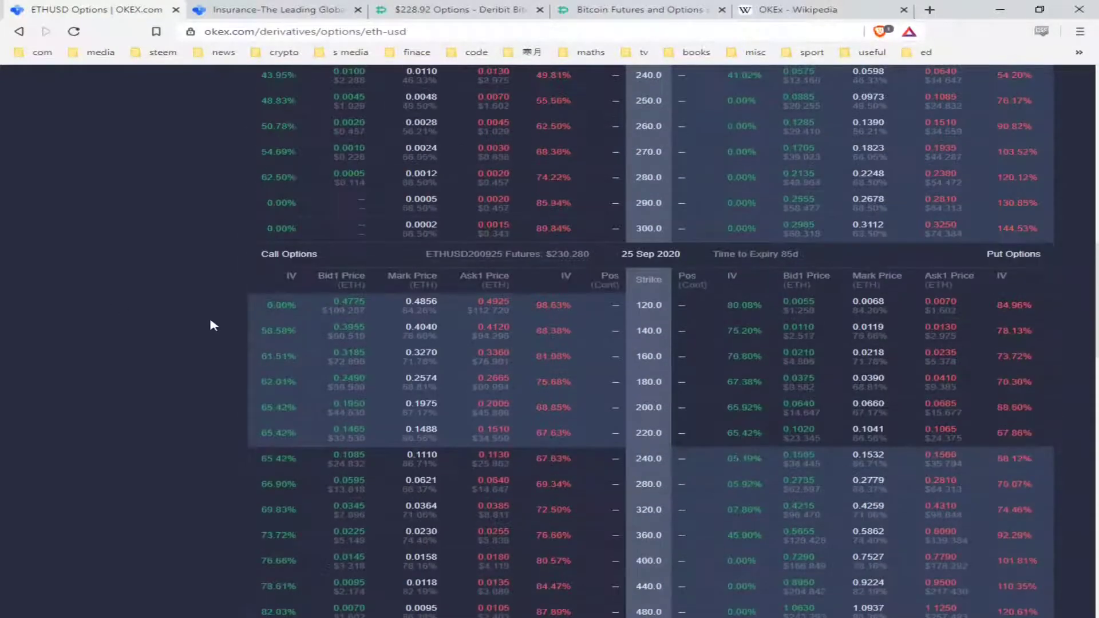
scroll(524, 367, "up", 8)
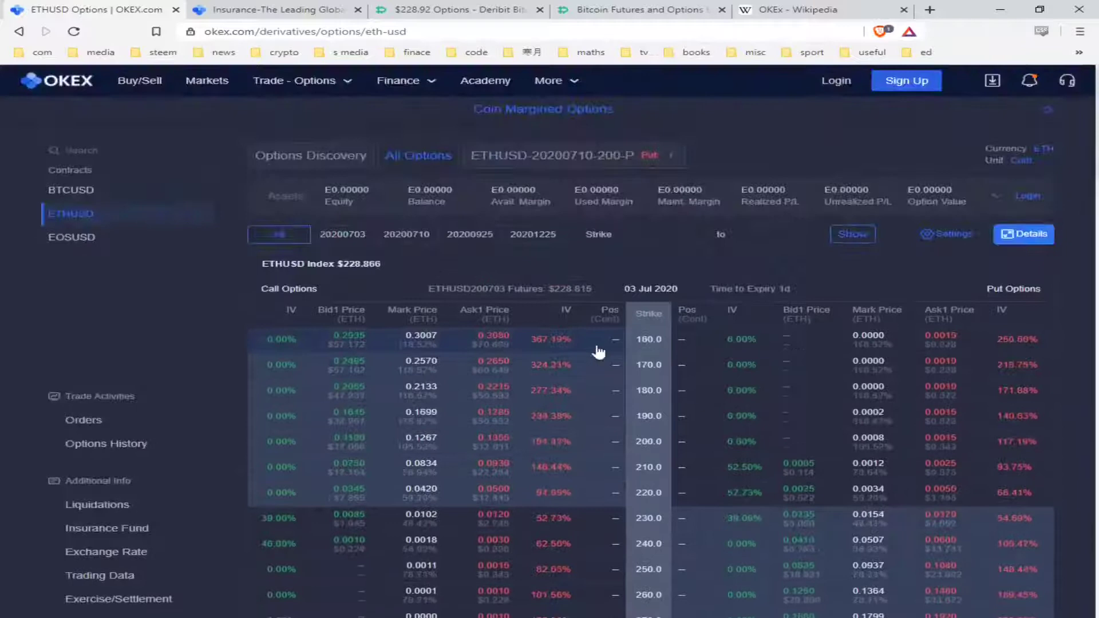
- Review the strikes offered for the 03 Jul, 10 Jul and 25 Sep 2020 expiries on OKEx
scroll(780, 283, "down", 4)
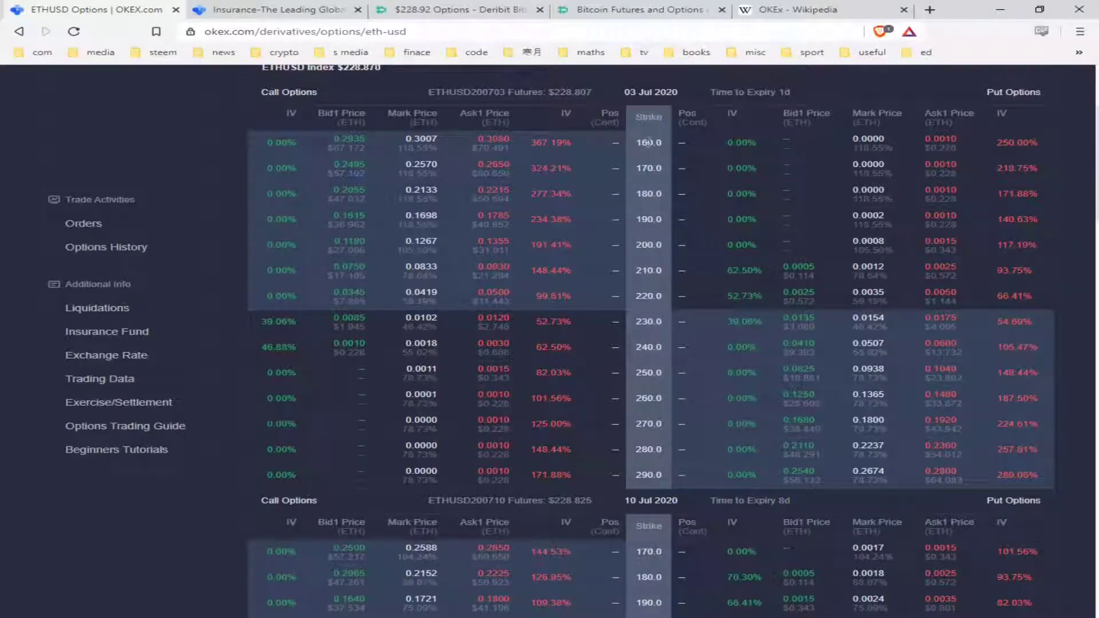
scroll(704, 449, "down", 8)
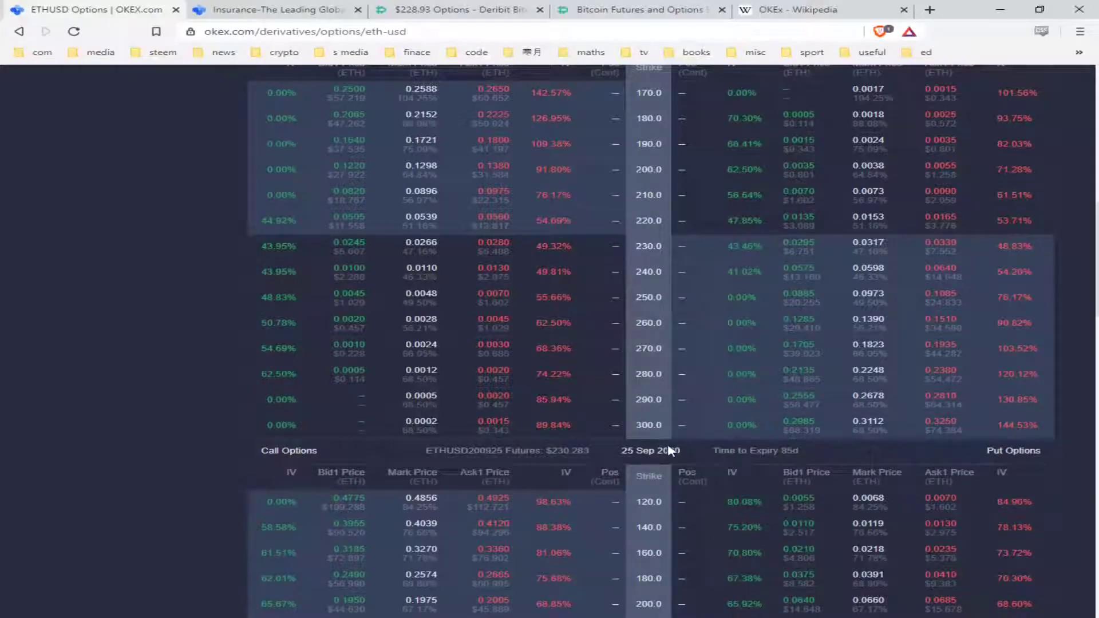
scroll(716, 380, "down", 5)
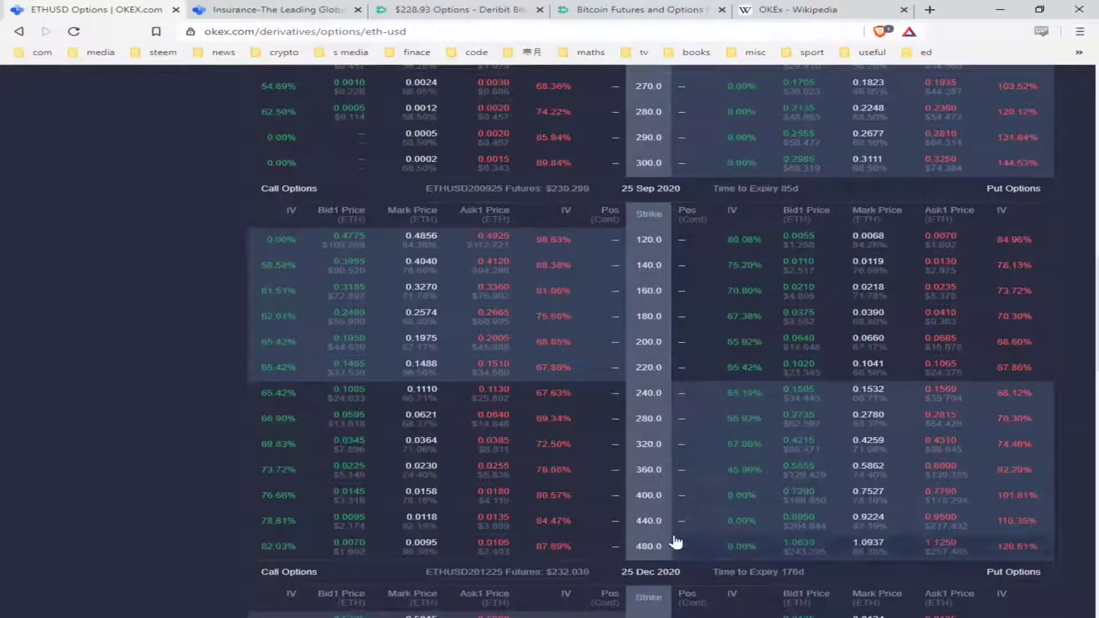
scroll(714, 435, "down", 1)
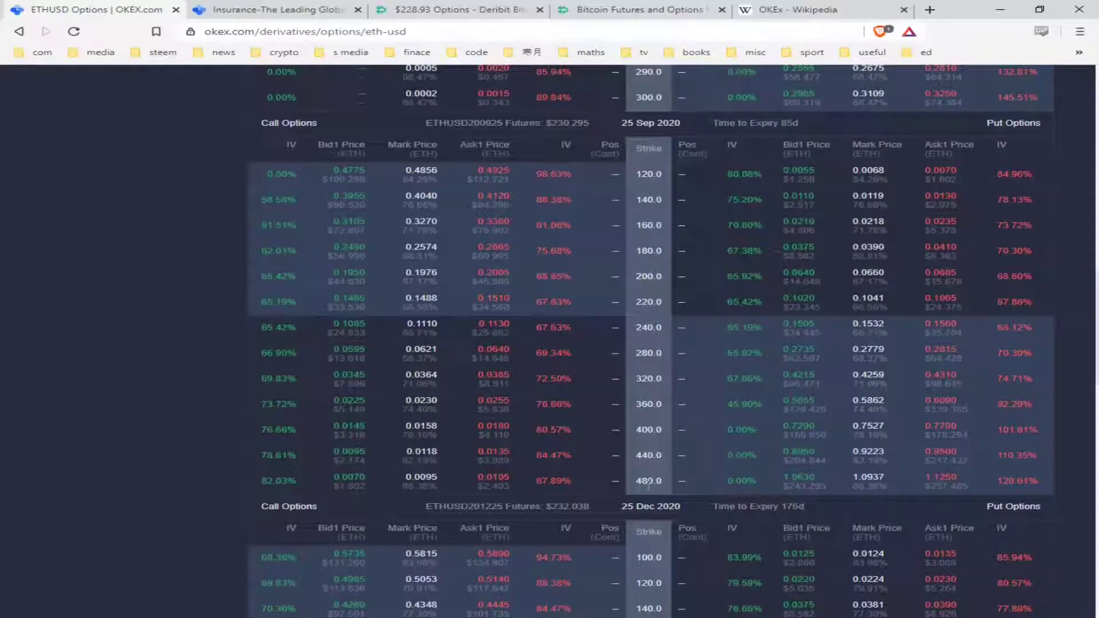
- Switch to Deribit and examine the range of strikes for its ETH options from 10 Jul to 25 Dec 2020
left_click(453, 12)
scroll(624, 323, "down", 20)
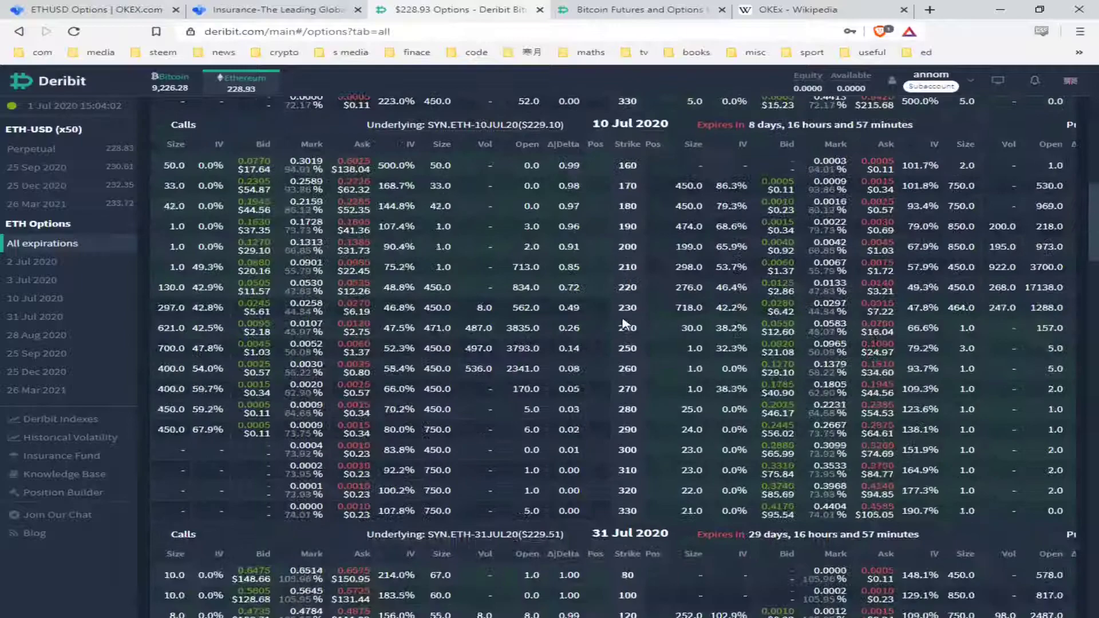
scroll(646, 324, "down", 15)
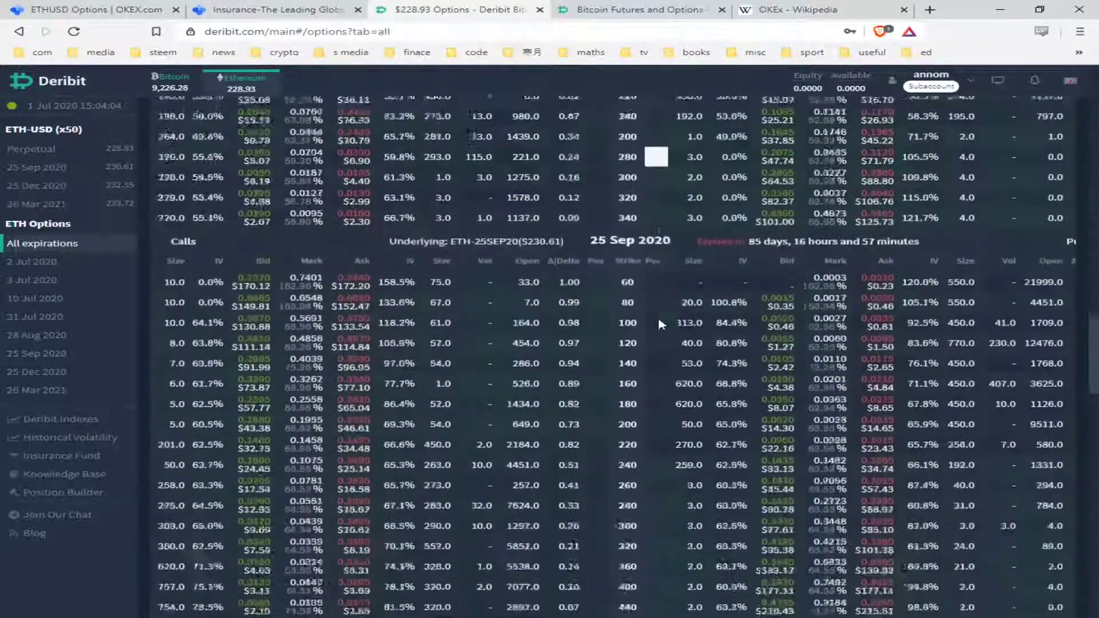
scroll(698, 307, "down", 1)
scroll(709, 263, "down", 3)
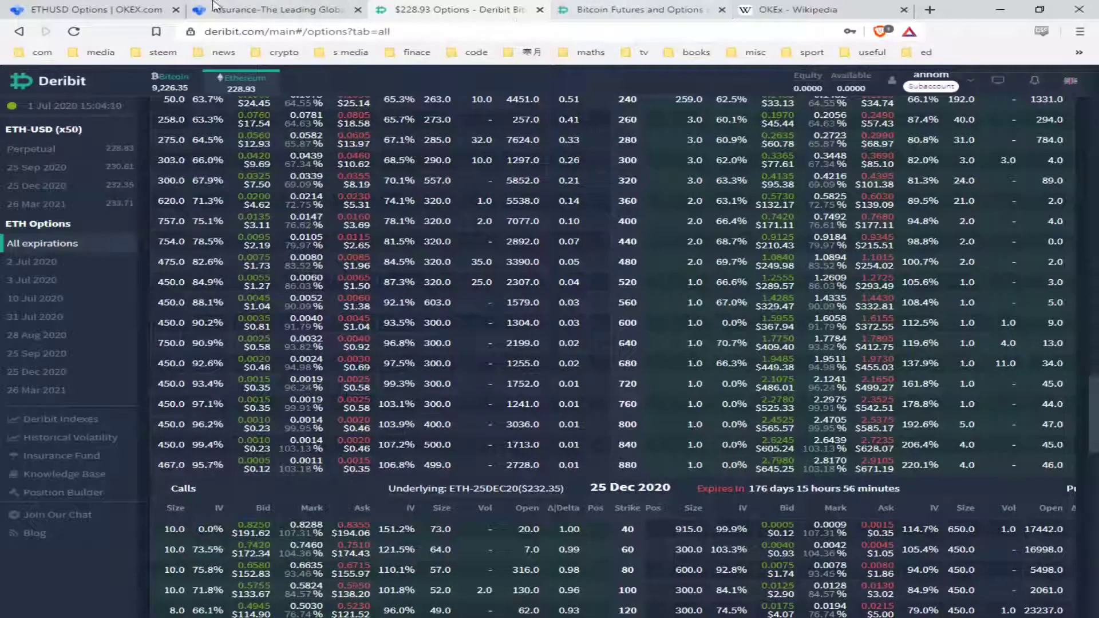
- Return to OKEx and compare the strikes of its 25 Sep, 10 Jul and 03 Jul 2020 options, including the ETHUSD index
left_click(56, 6)
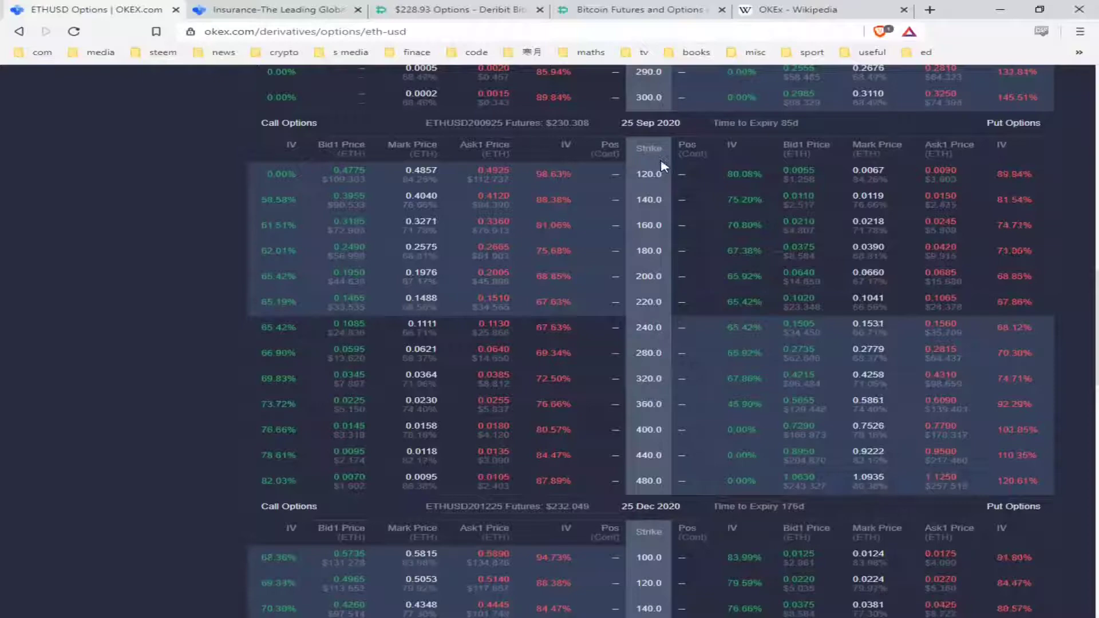
scroll(479, 319, "up", 1)
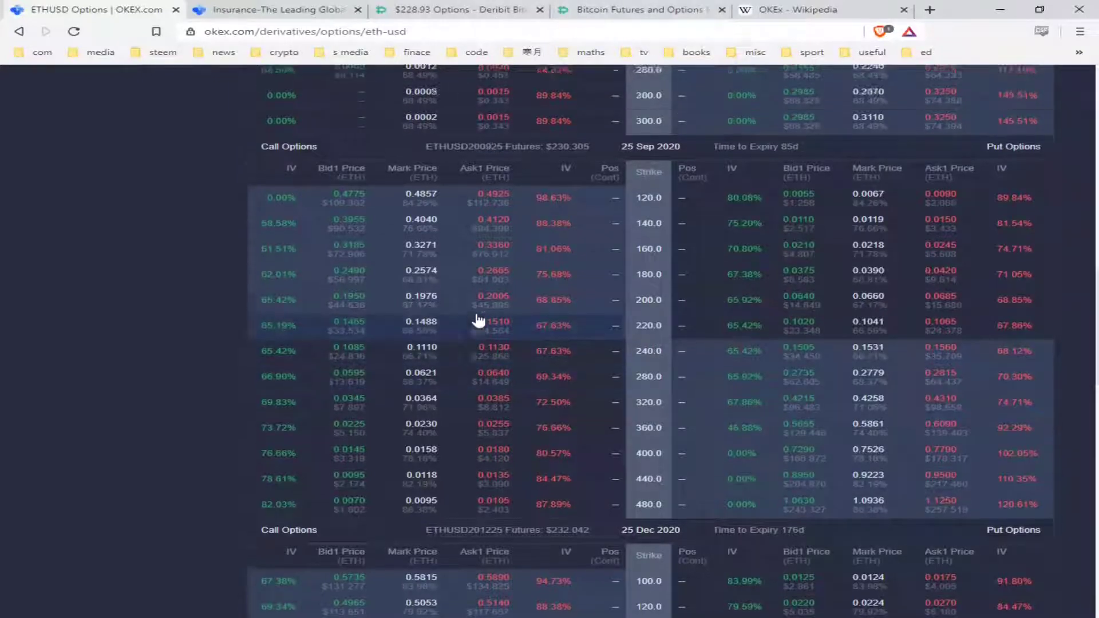
scroll(478, 319, "down", 1)
scroll(540, 350, "up", 1)
scroll(539, 350, "up", 15)
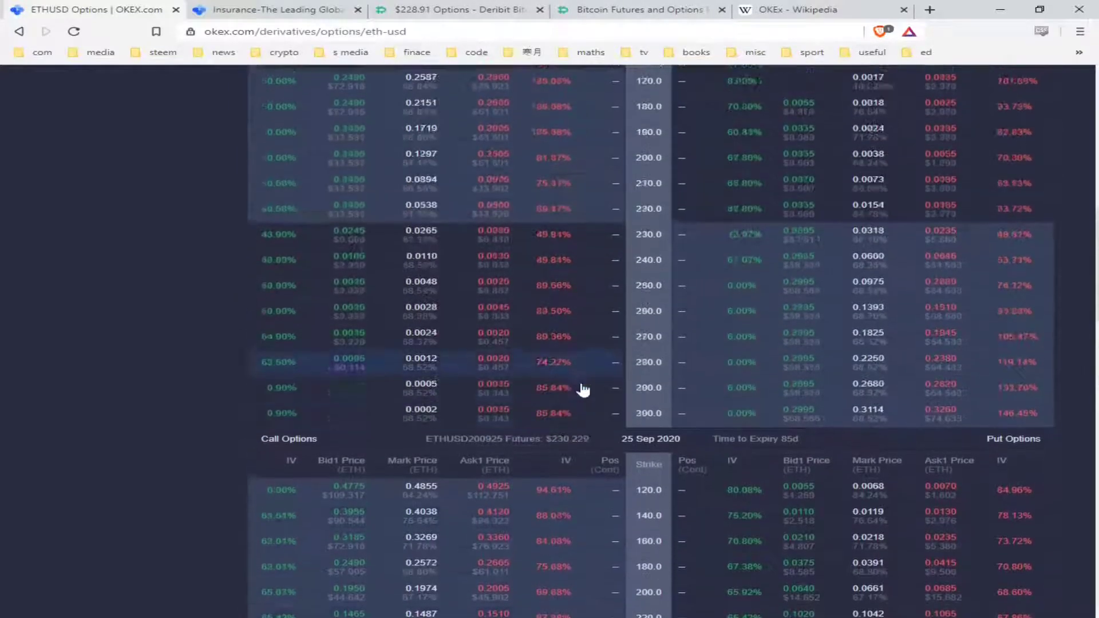
scroll(724, 353, "down", 2)
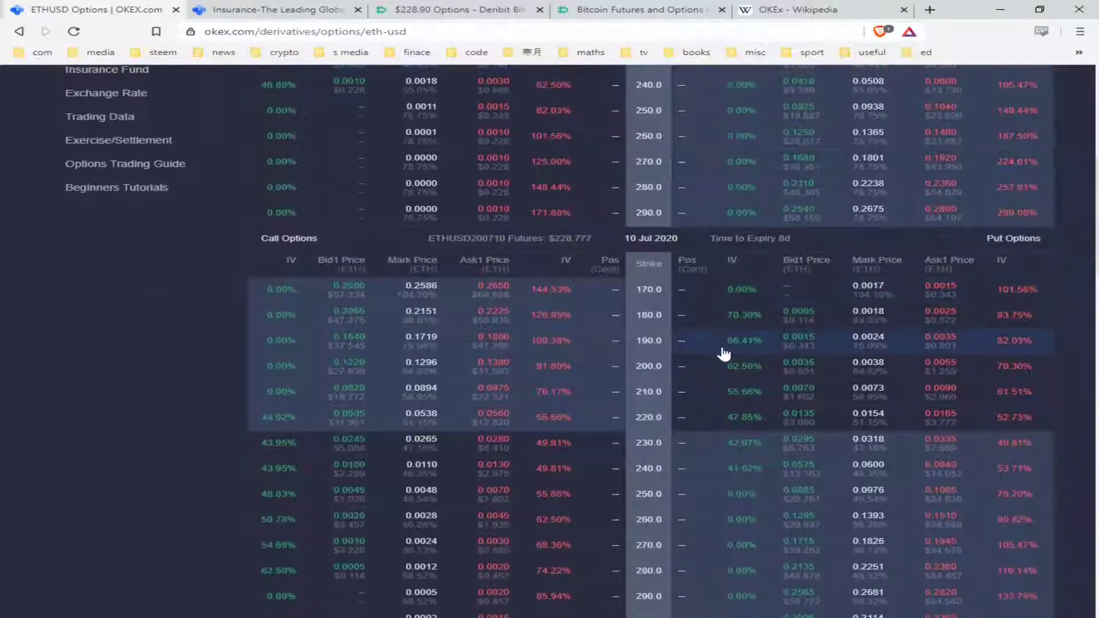
scroll(786, 278, "down", 2)
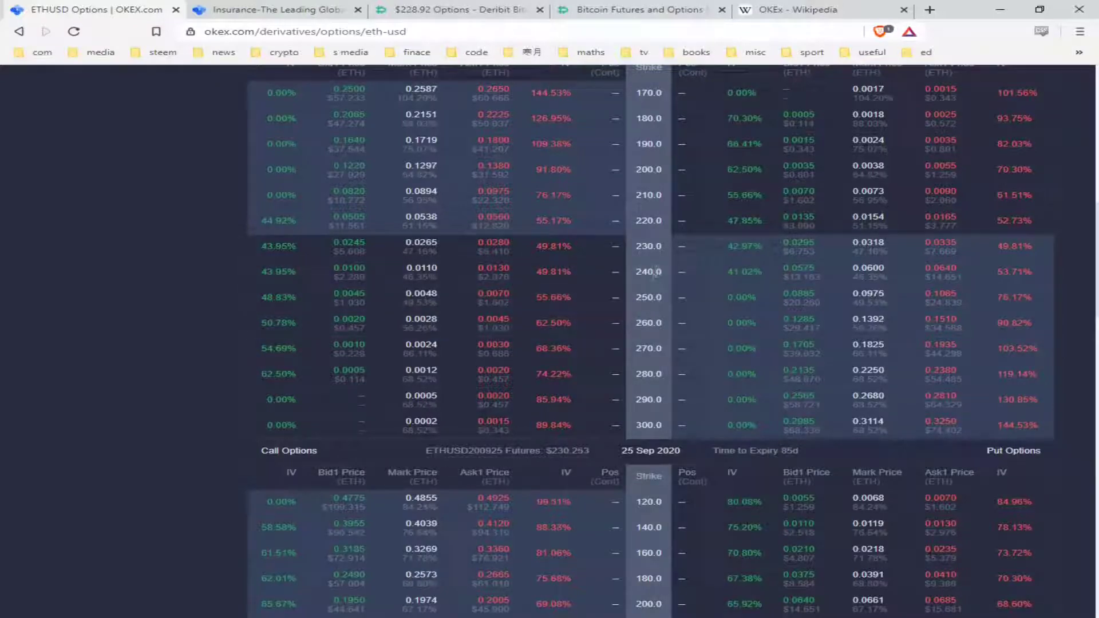
scroll(638, 308, "up", 10)
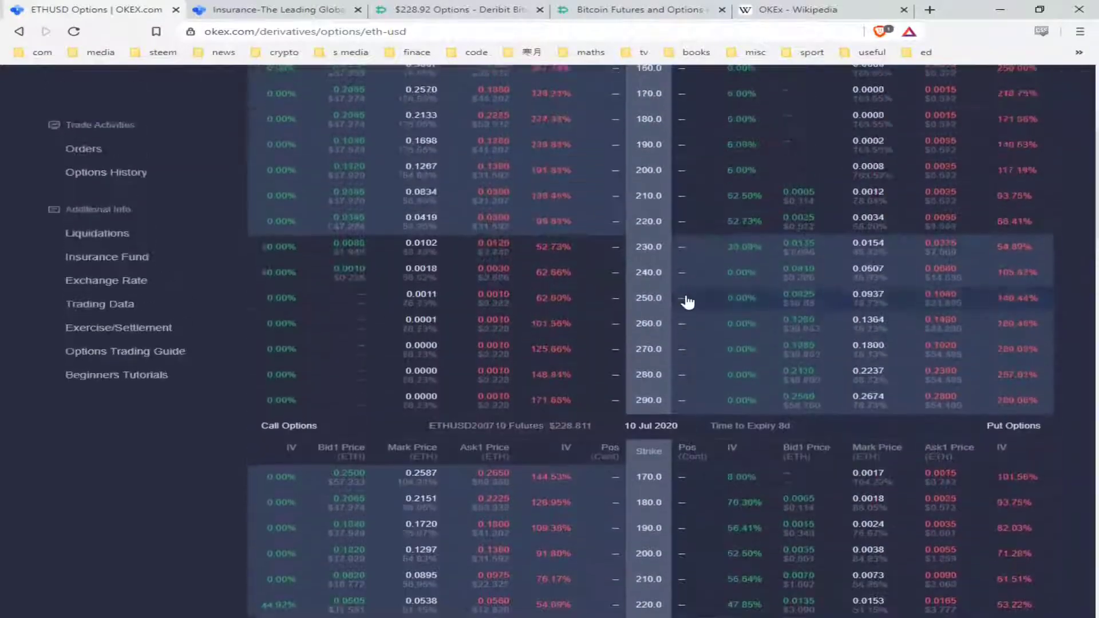
scroll(663, 309, "up", 2)
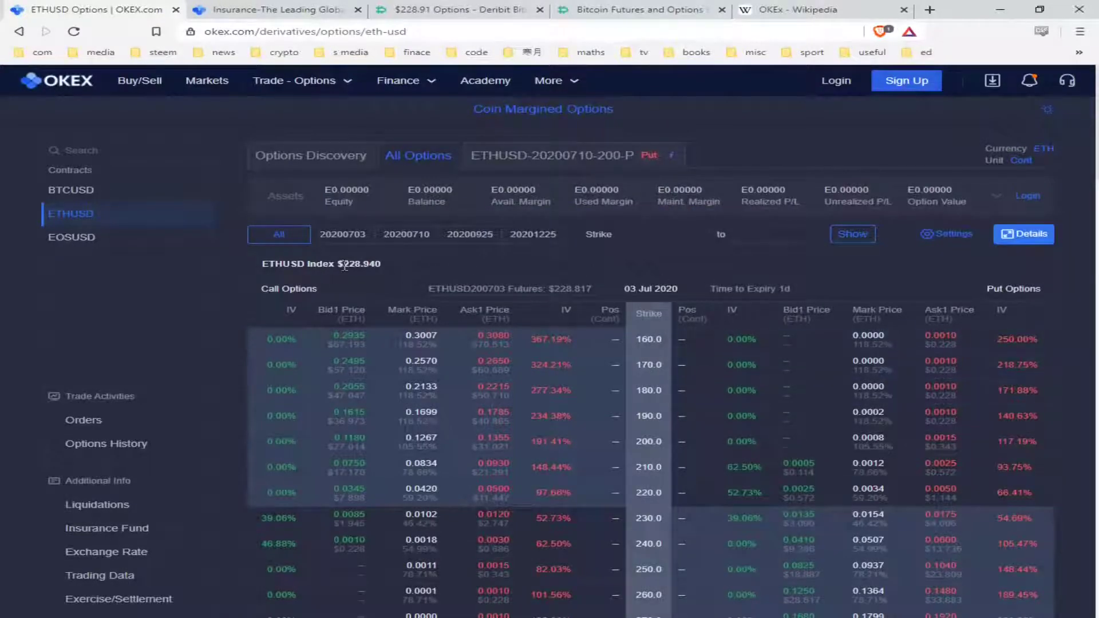
scroll(356, 264, "down", 5)
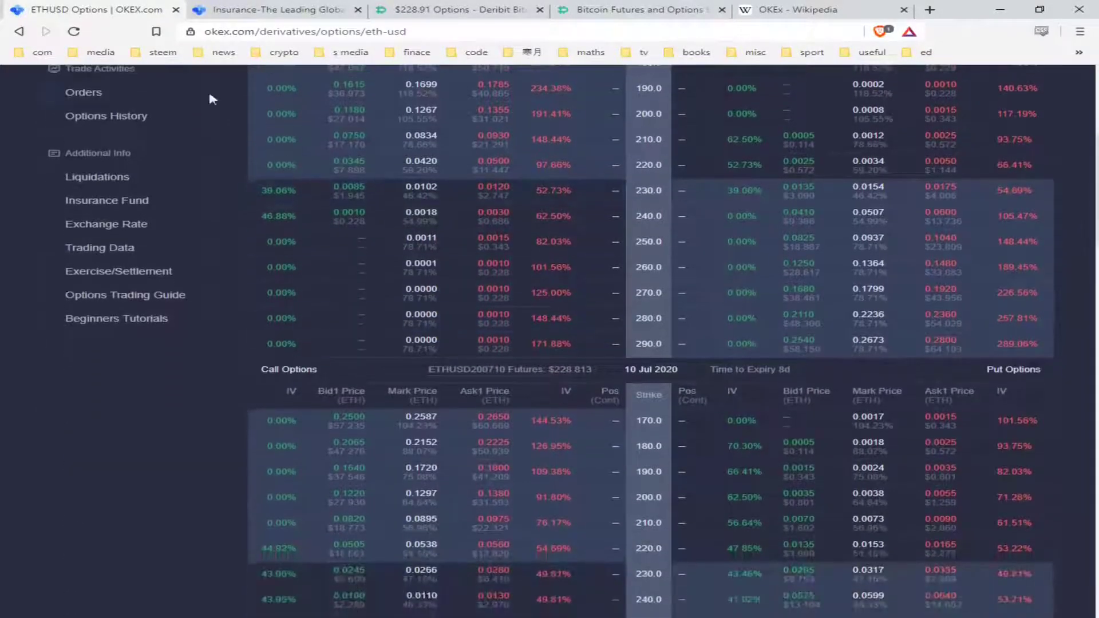
- Switch to Deribit and examine its 25 Dec 2020 options up to the 26 Mar 2021 expiry
left_click(449, 9)
scroll(513, 259, "down", 5)
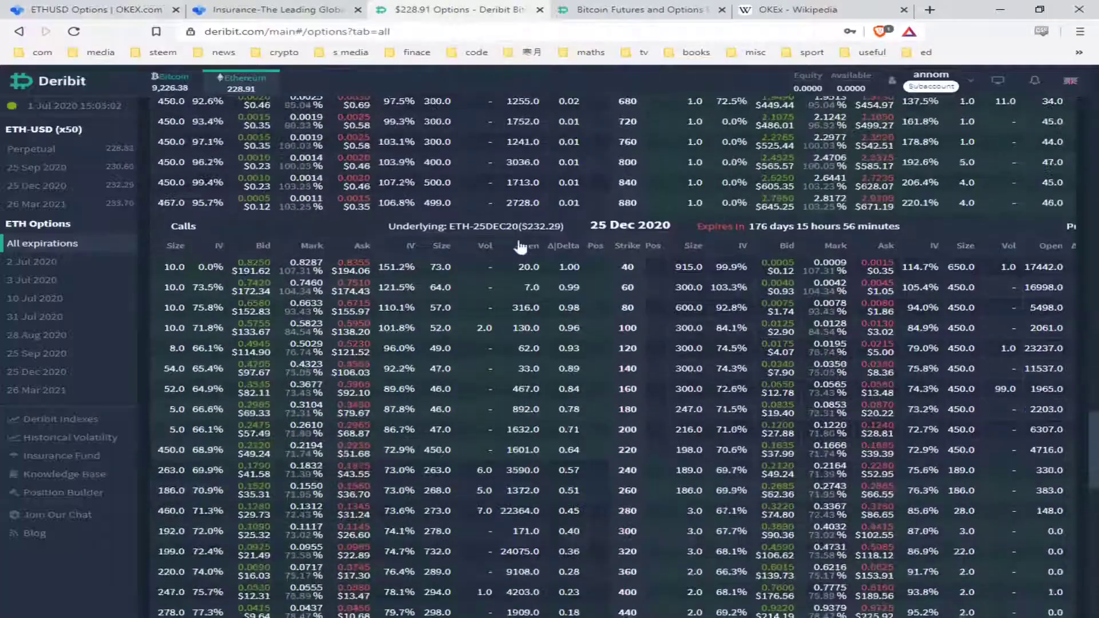
scroll(514, 259, "down", 3)
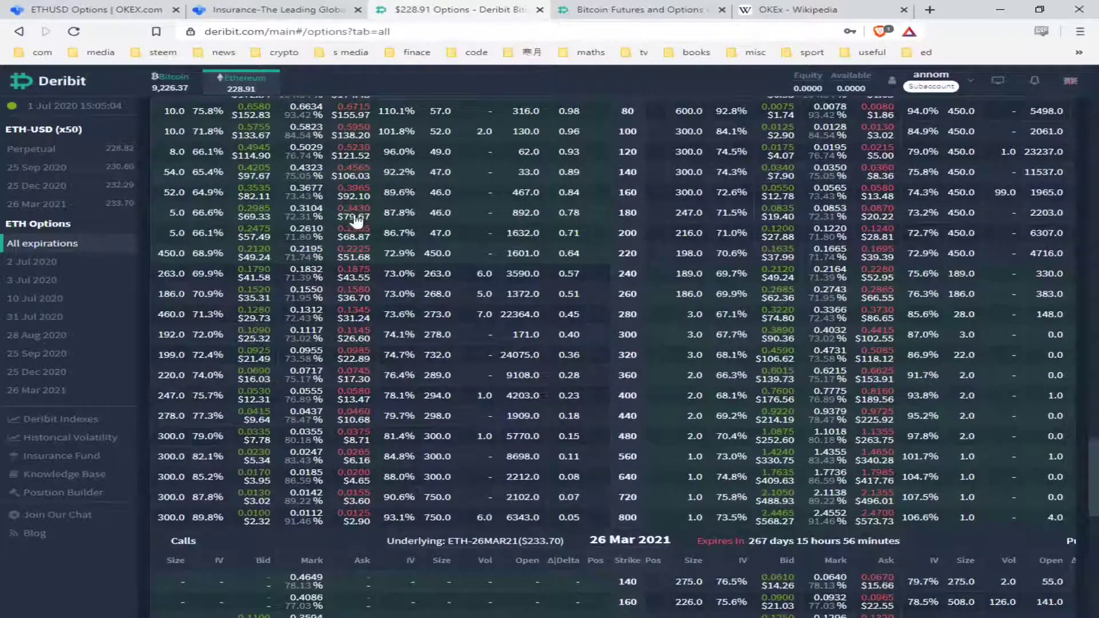
scroll(408, 282, "up", 7)
- Return to OKEx and examine the 10 Jul 2020 options with their futures price, implied volatilities and bid and ask prices
left_click(97, 10)
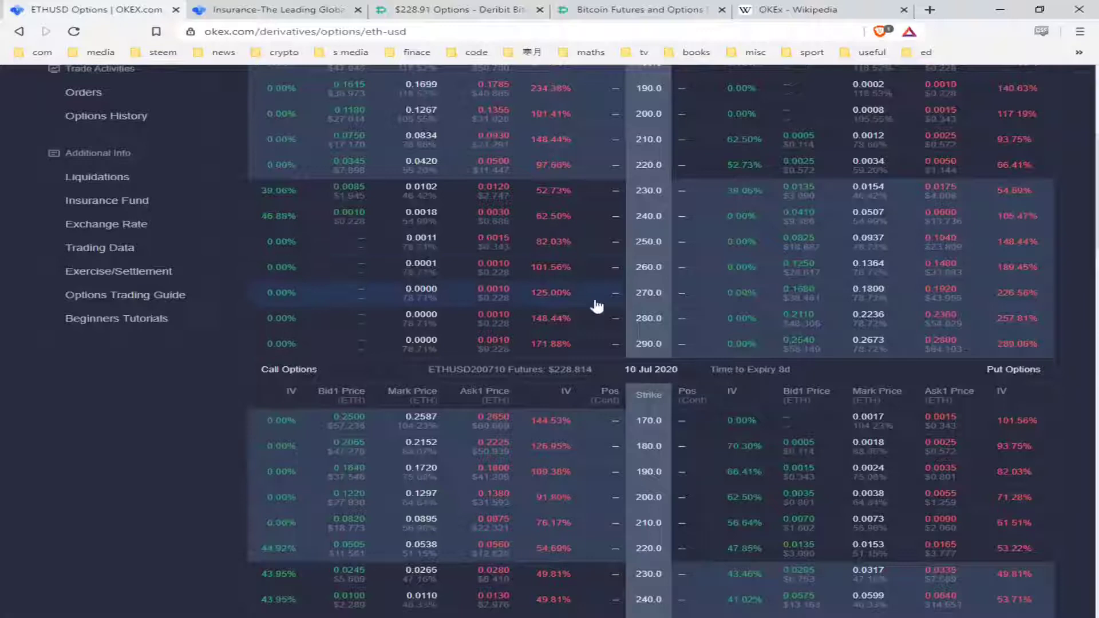
scroll(541, 259, "down", 1)
mouse_move(513, 314)
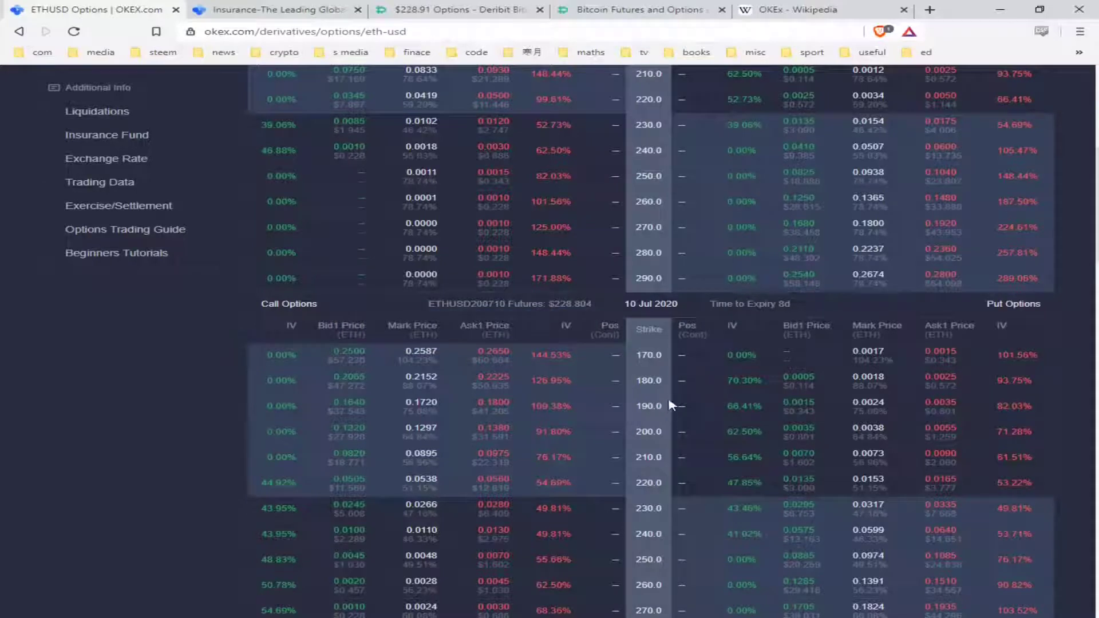
mouse_move(569, 304)
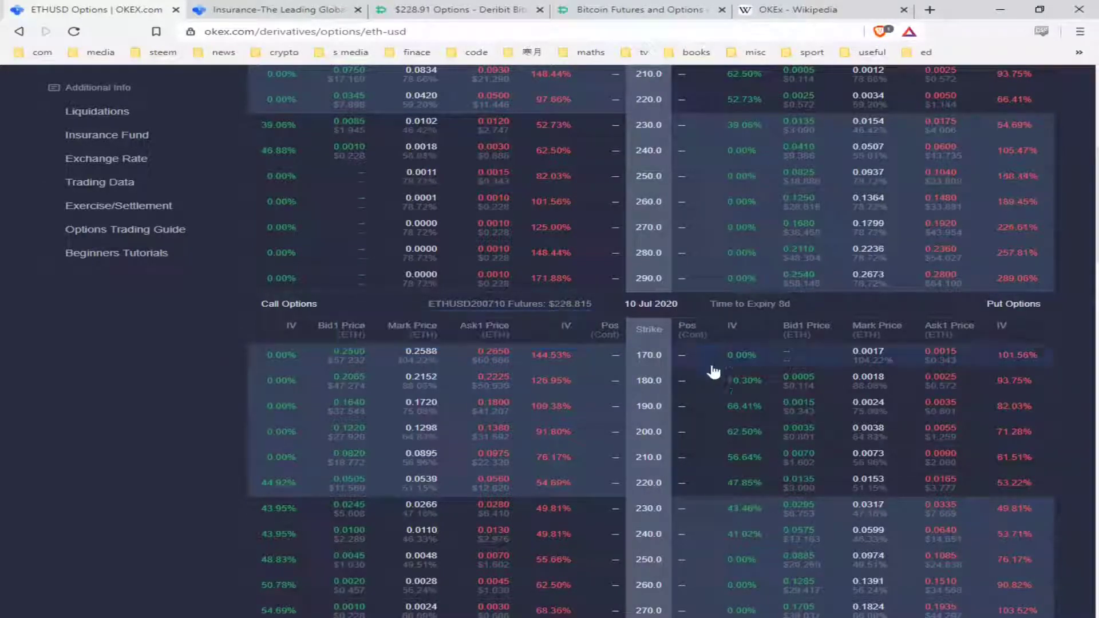
scroll(711, 363, "down", 3)
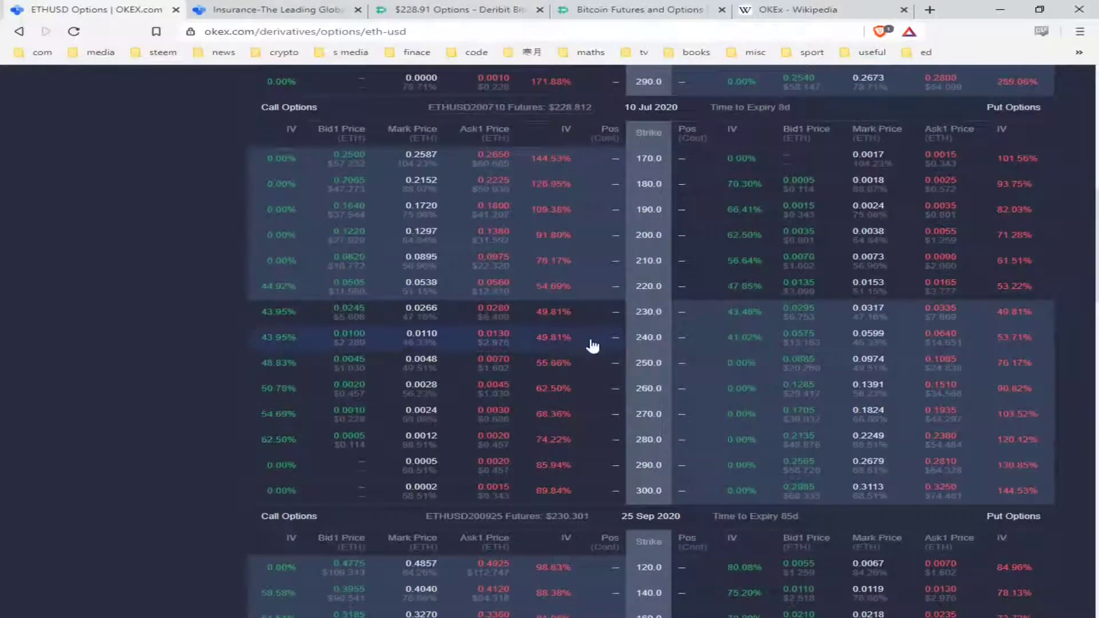
- Open the 10 Jul 2020 call with strike 240 and set its limit price to the lowest ask, 0.0130 ETH
mouse_move(566, 117)
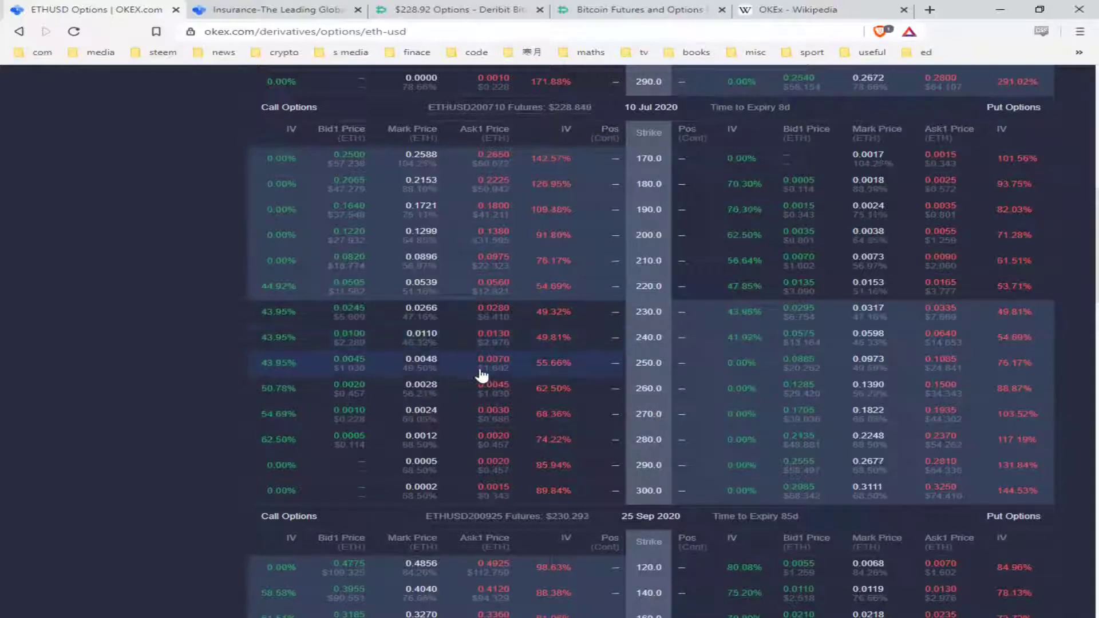
left_click(352, 342)
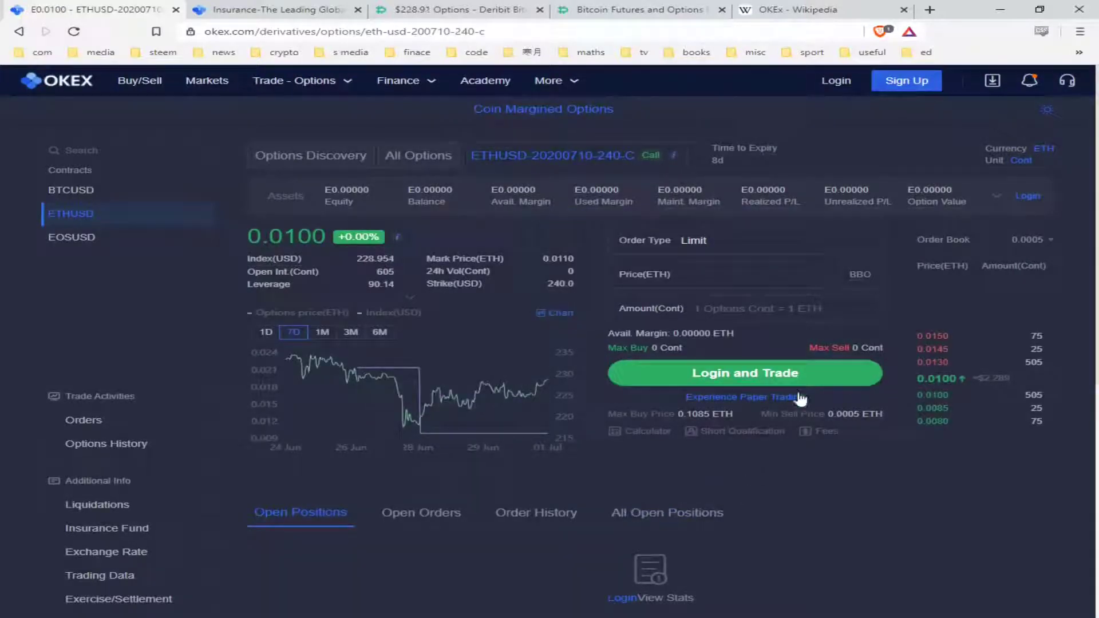
left_click(706, 276)
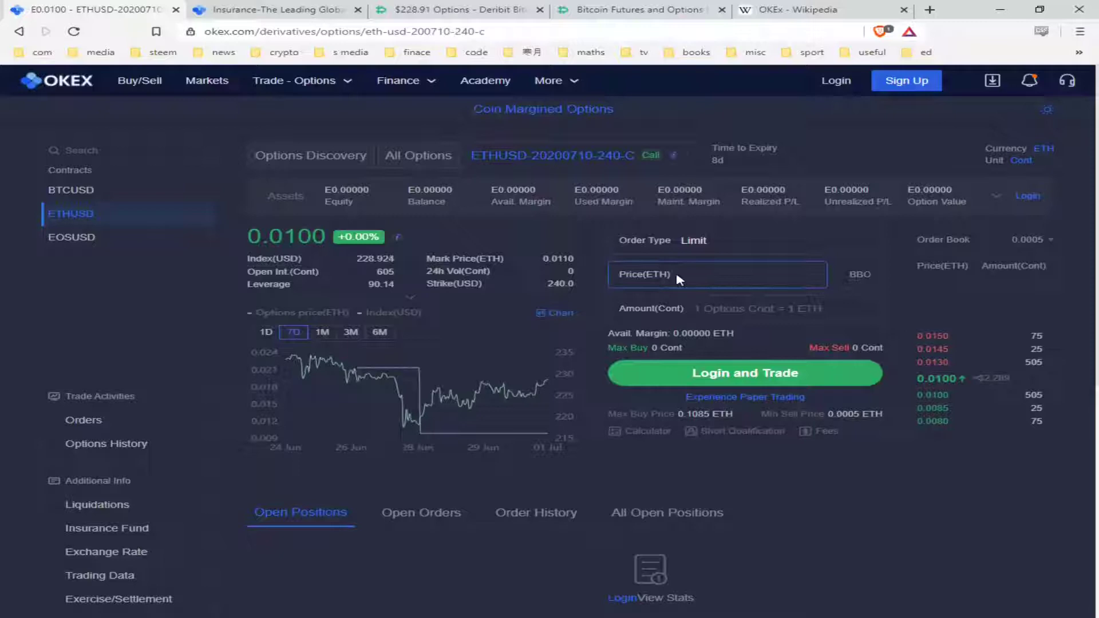
left_click(943, 368)
left_click(734, 314)
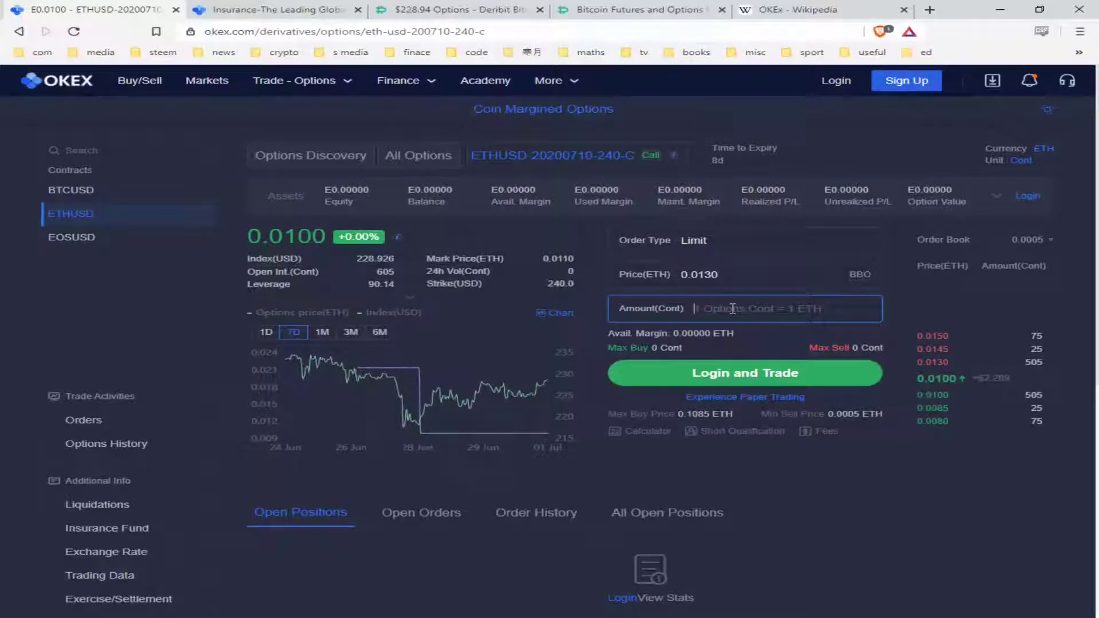
- Set the 240 call's limit order to a price of 0.0115 ETH and an amount of 100 contracts
left_click(725, 277)
key("BackSpace")
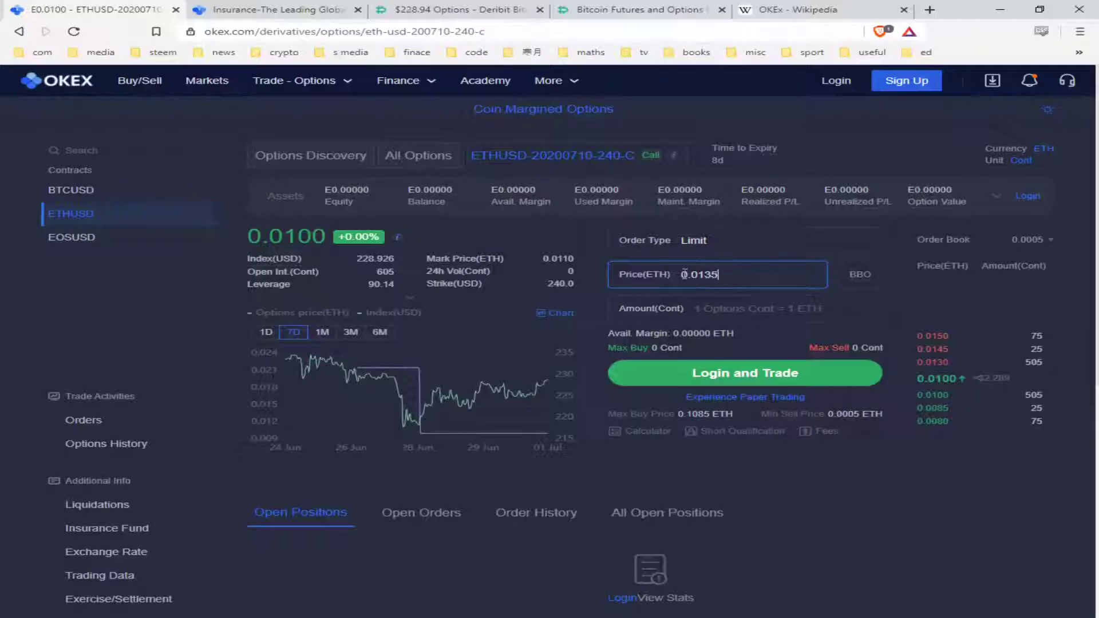
mouse_move(544, 274)
left_click_drag(736, 275, 711, 276)
type("15")
left_click(740, 312)
type("1")
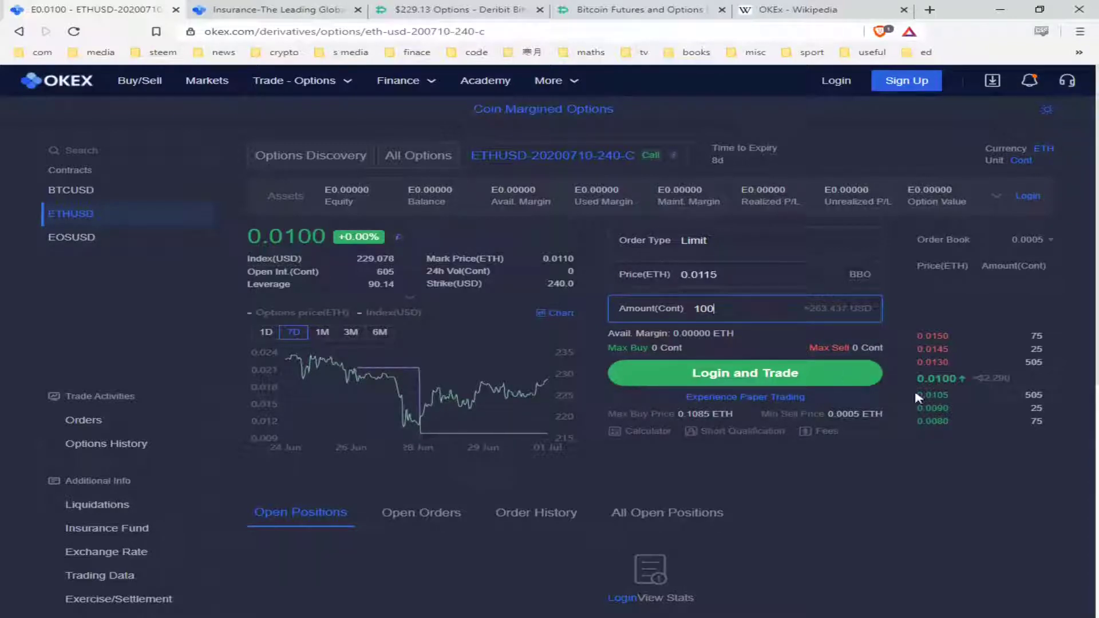
- Set the order's price to the lowest ask in the order book, 0.0130 ETH
mouse_move(937, 366)
left_click(939, 365)
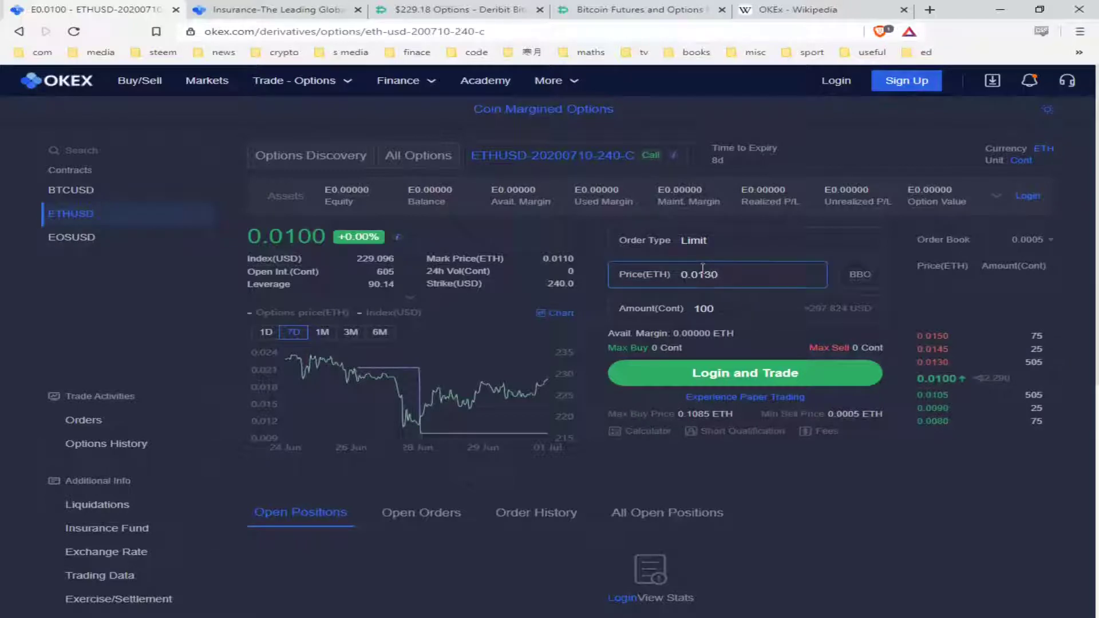
left_click(768, 316)
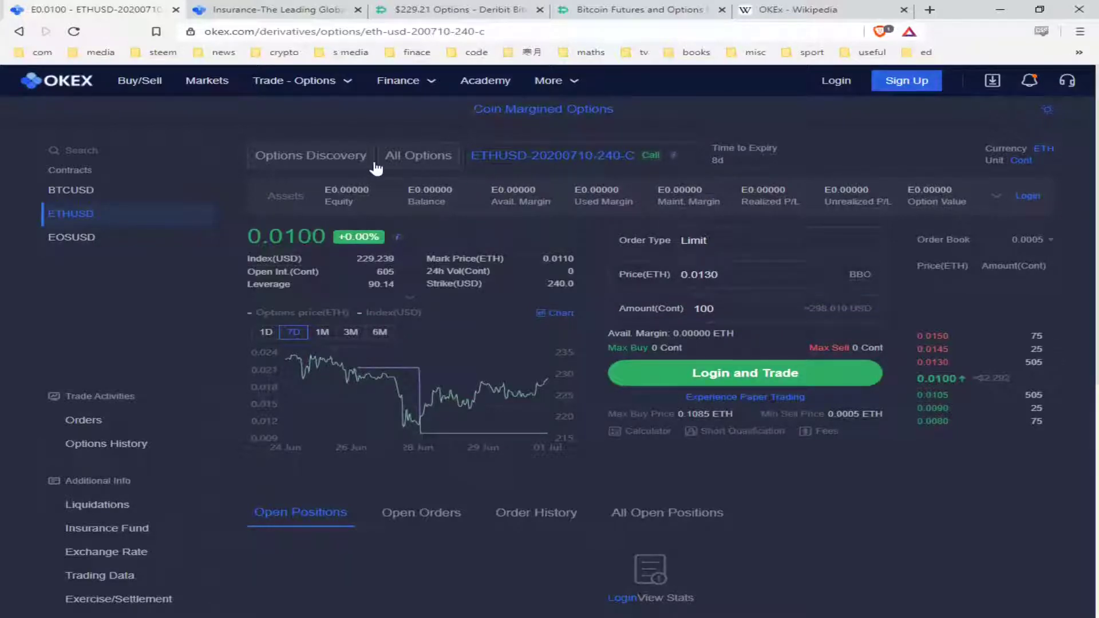
- Return to the full ETHUSD options list and open the 10 Jul 2020 put with strike 200
left_click(416, 157)
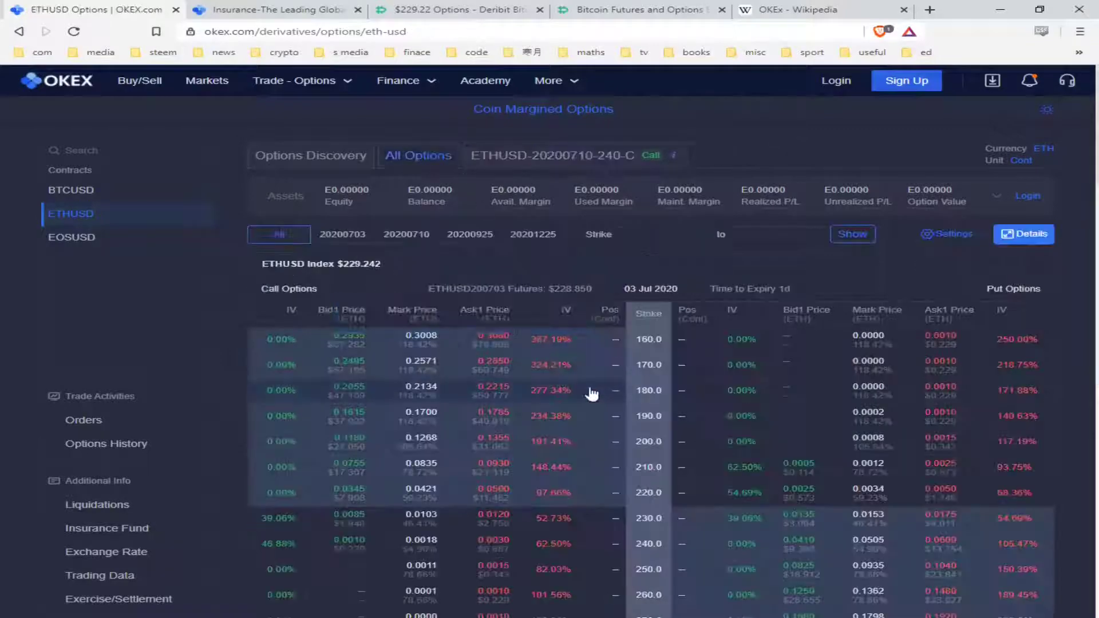
scroll(599, 368, "down", 2)
scroll(550, 303, "down", 4)
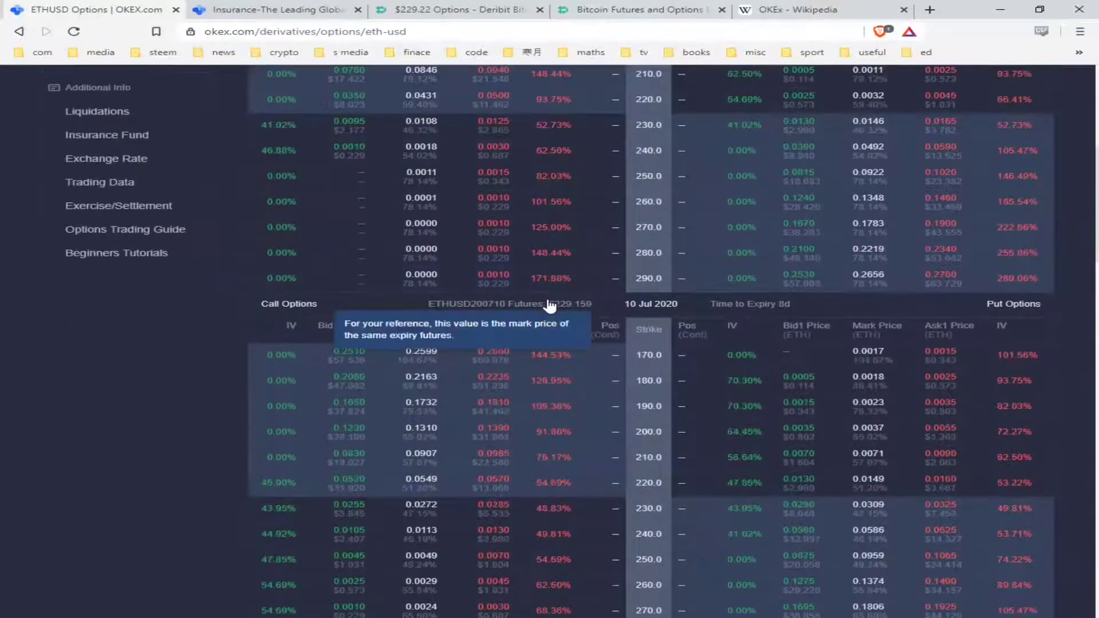
scroll(590, 281, "down", 5)
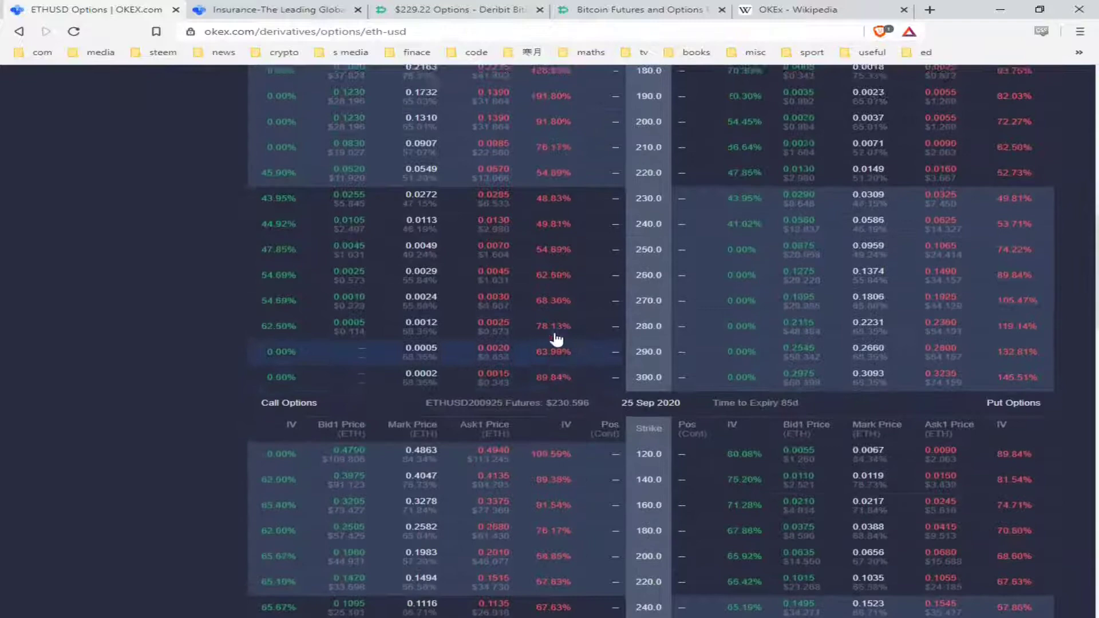
scroll(559, 344, "up", 2)
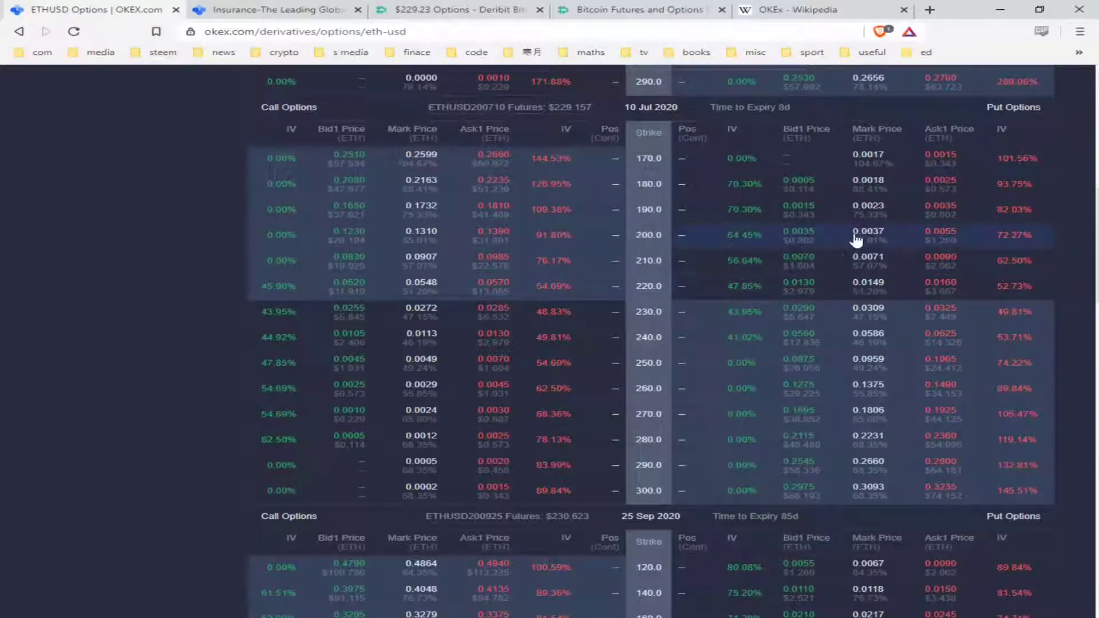
left_click(808, 240)
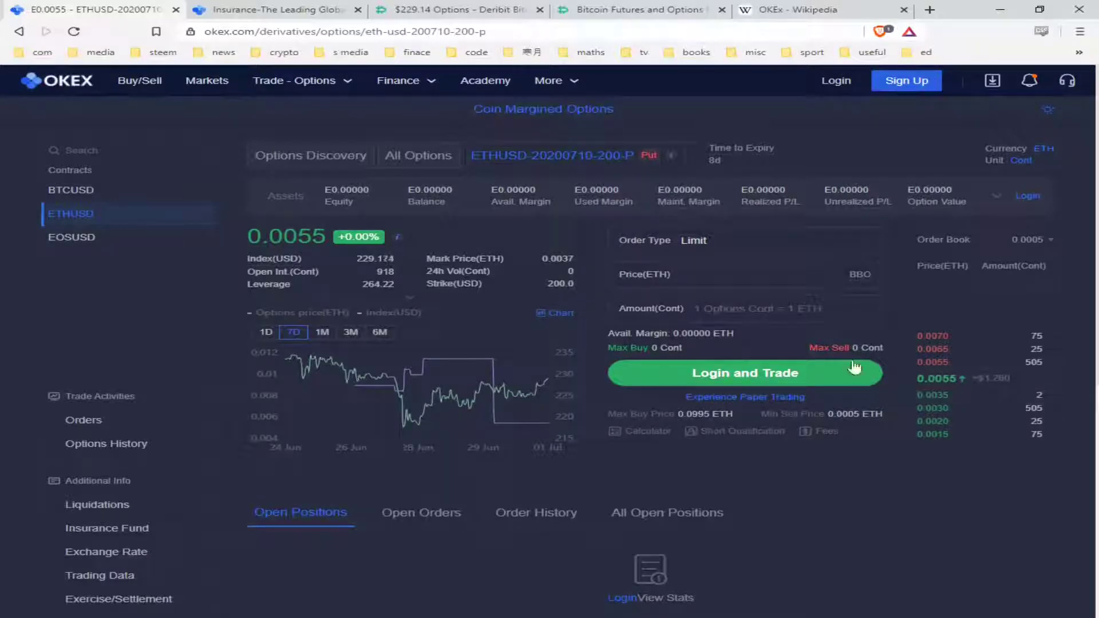
- Fill in the 200 put's limit order with the highest bid price of 0.0035 ETH and an amount of 100 contracts
left_click(944, 401)
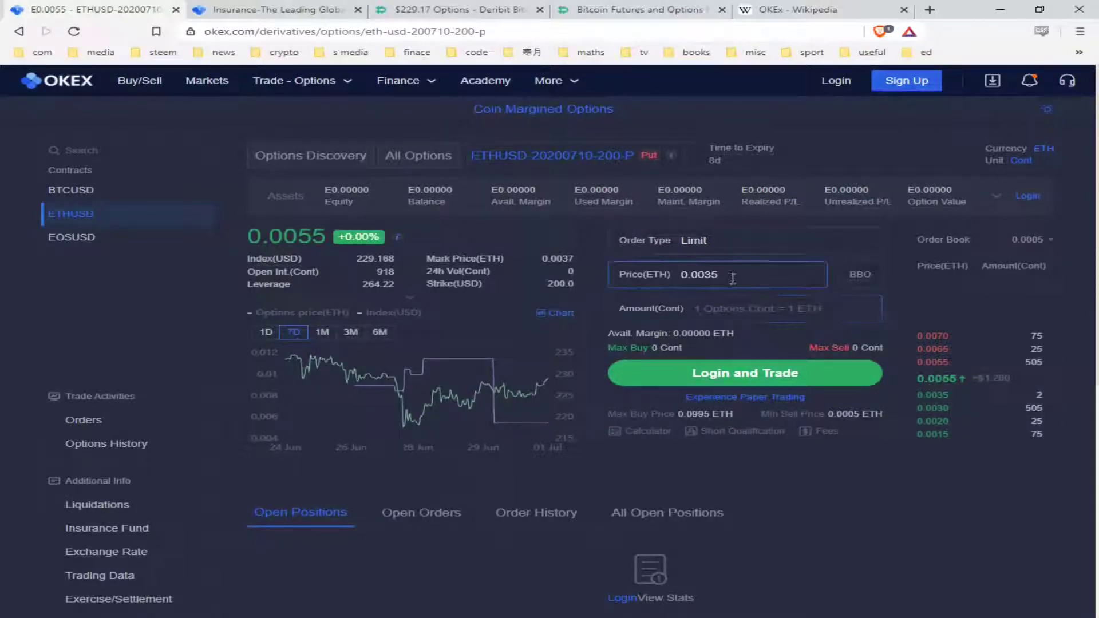
left_click(715, 312)
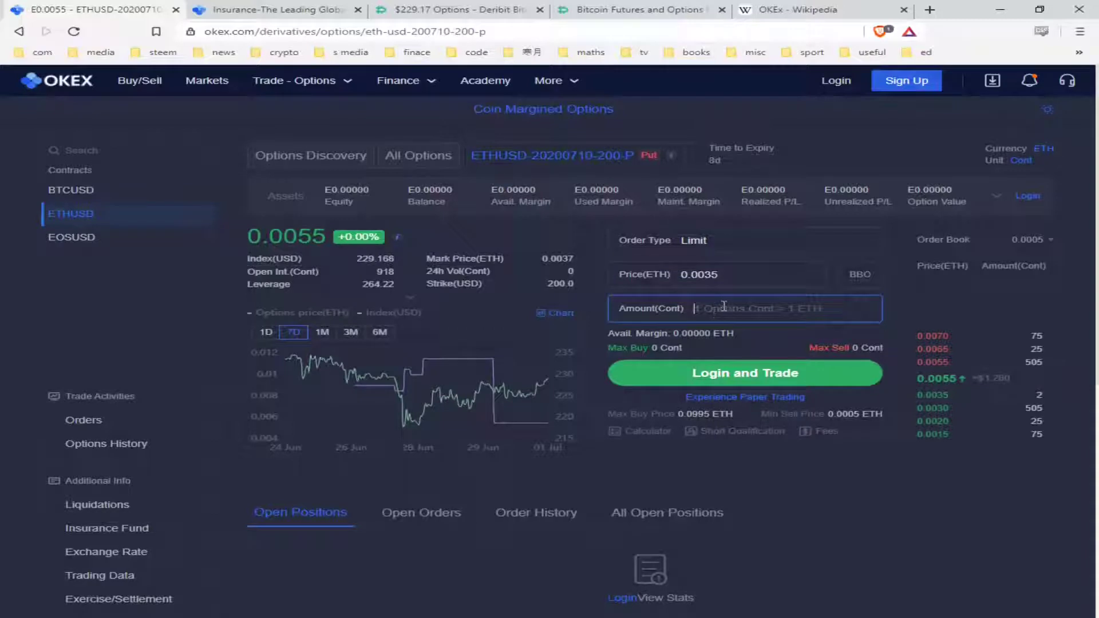
type("100")
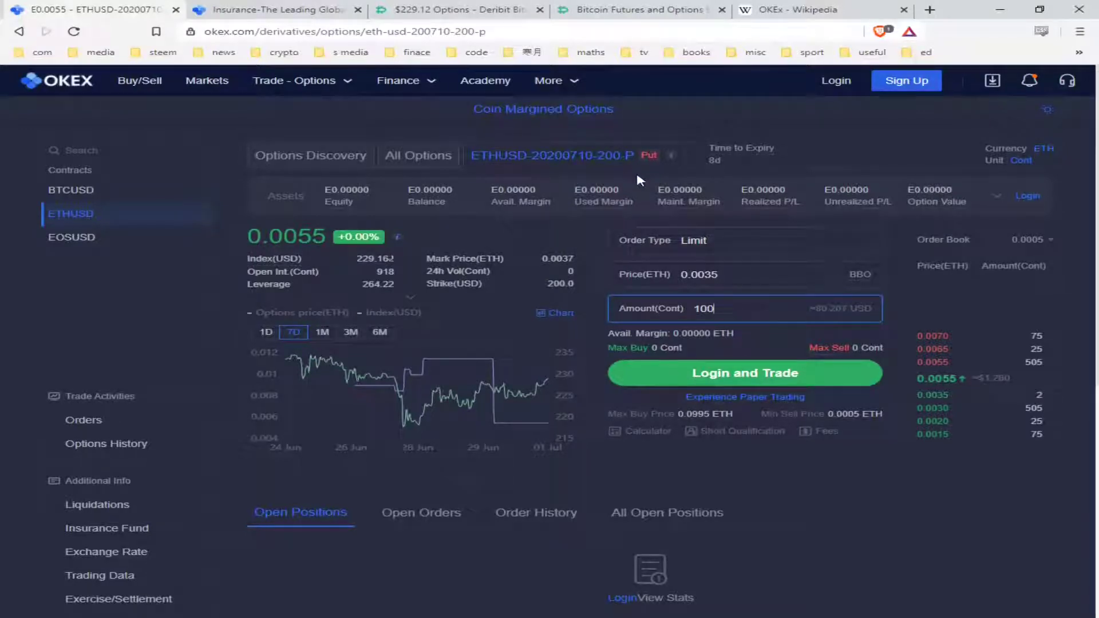
mouse_move(700, 202)
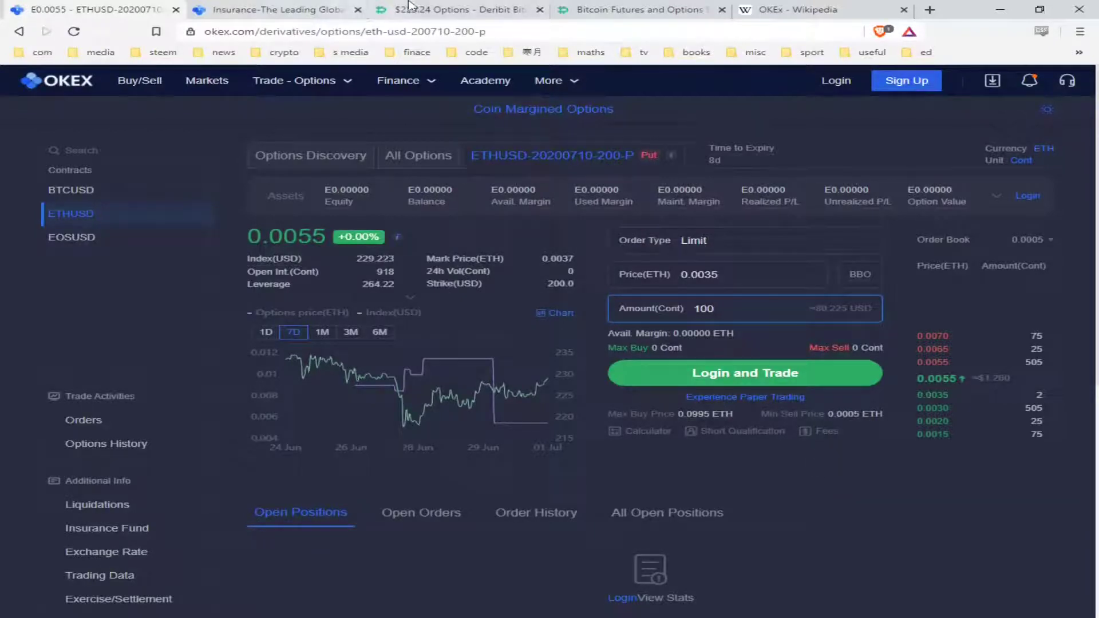
- Switch to Deribit and open the order form of its 10 Jul 2020 ETH call with strike 240
left_click(431, 6)
scroll(676, 424, "up", 6)
scroll(695, 404, "down", 4)
scroll(708, 326, "up", 15)
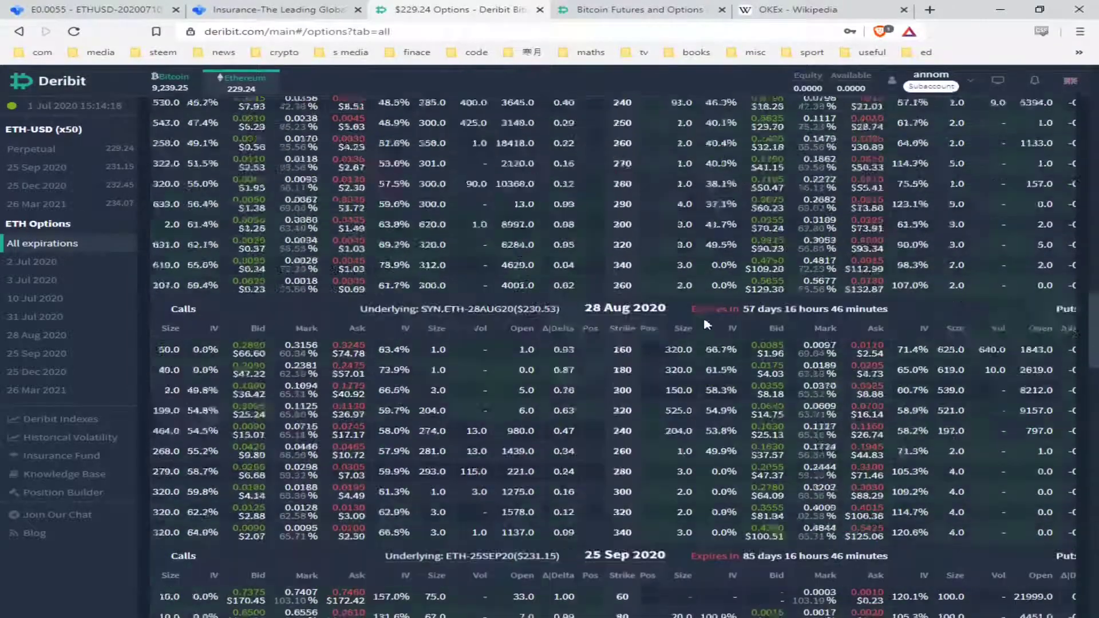
scroll(706, 327, "up", 10)
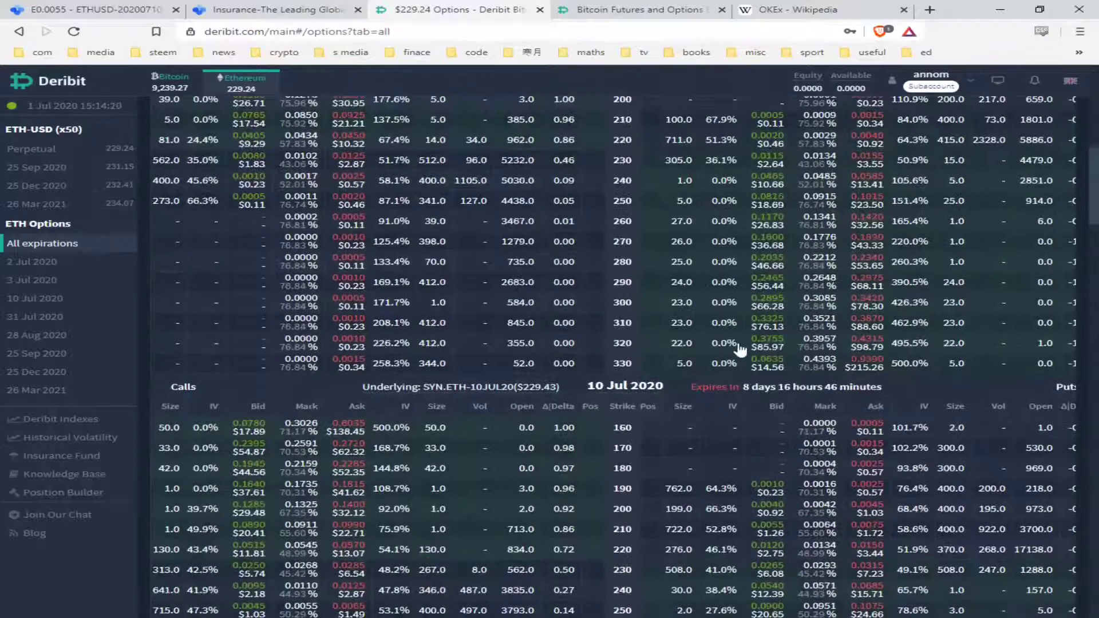
scroll(744, 350, "down", 5)
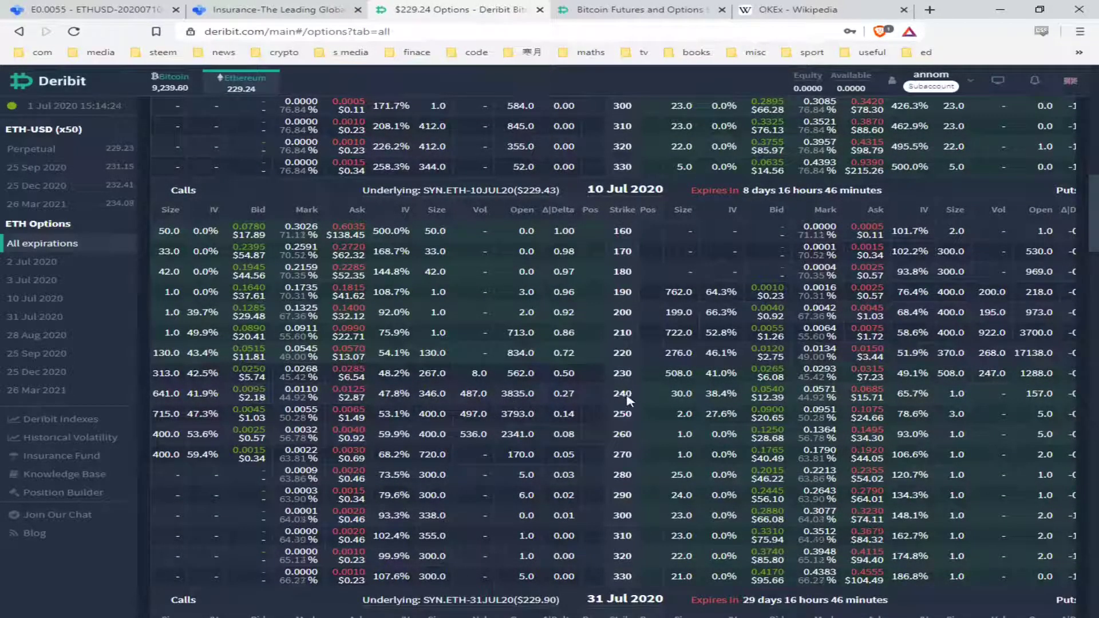
left_click(351, 394)
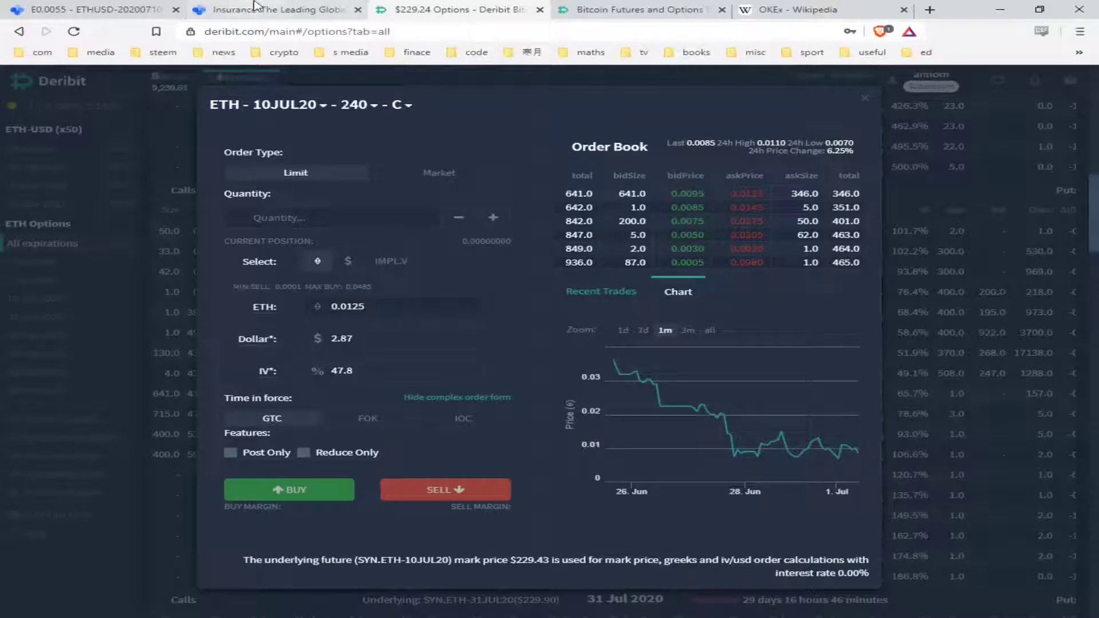
- Return to OKEx, open its 10 Jul 2020 call with strike 240, and set the limit price to the lowest ask, 0.0135 ETH
left_click(275, 9)
left_click(86, 10)
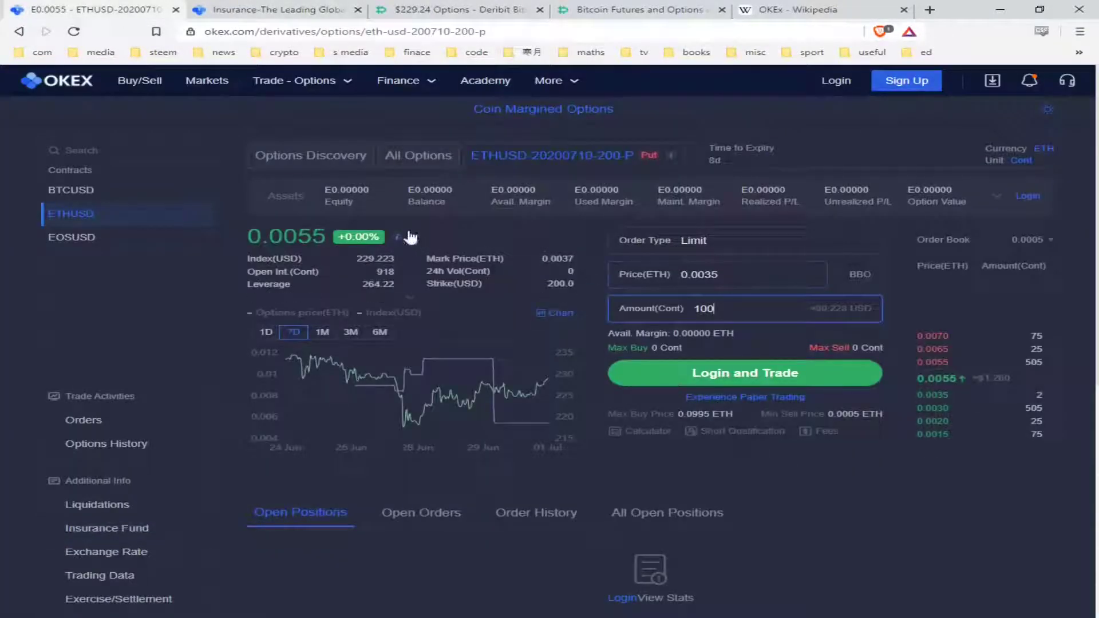
left_click(418, 157)
scroll(569, 418, "down", 10)
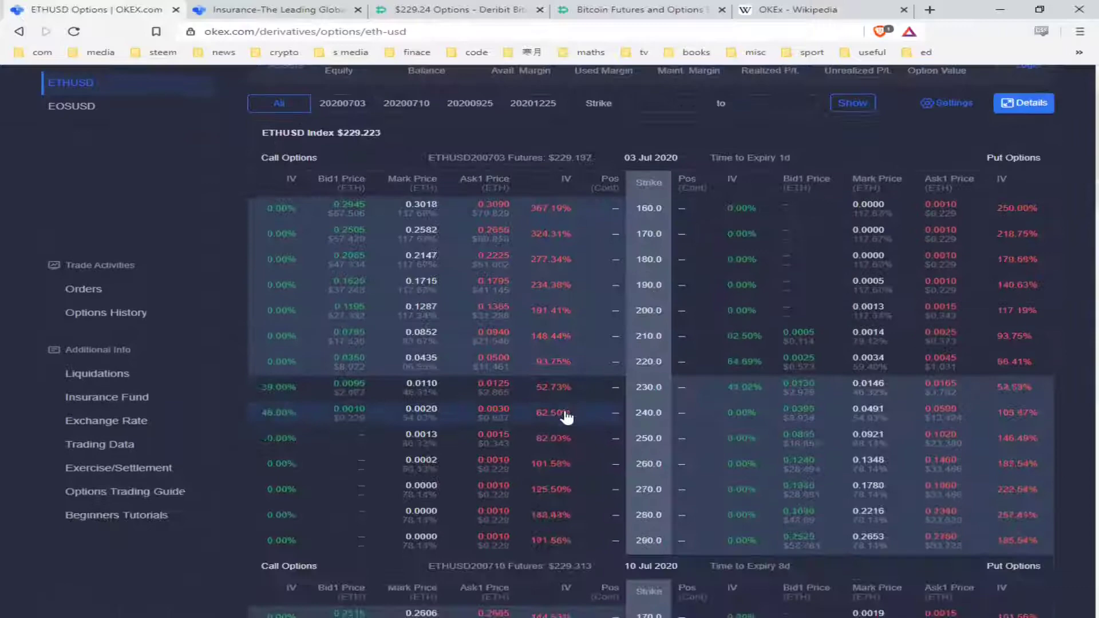
scroll(581, 374, "down", 1)
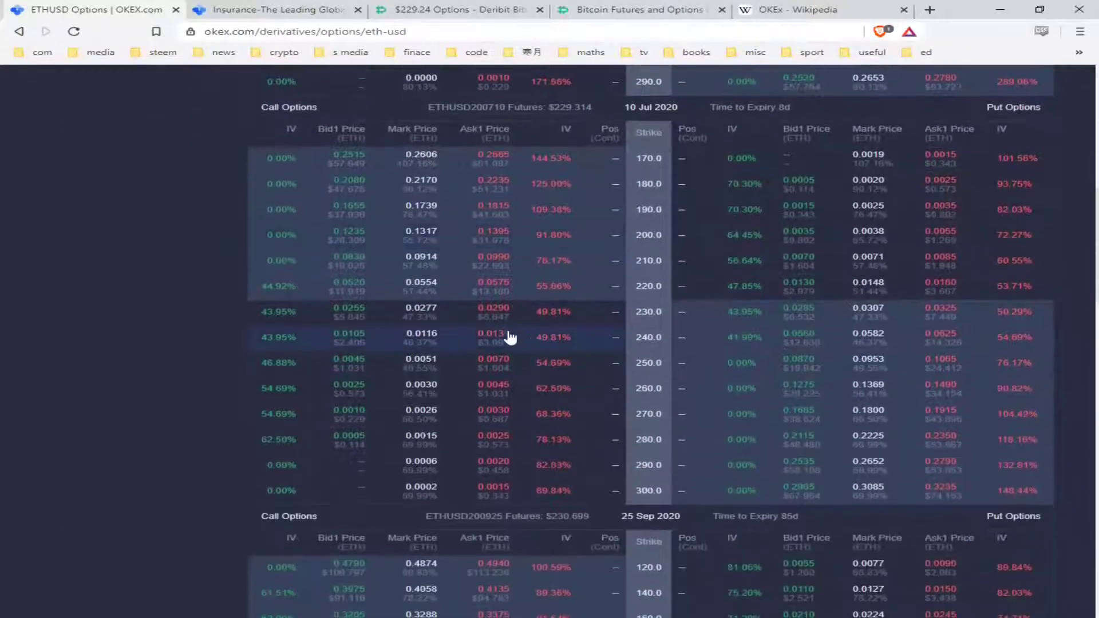
left_click(497, 340)
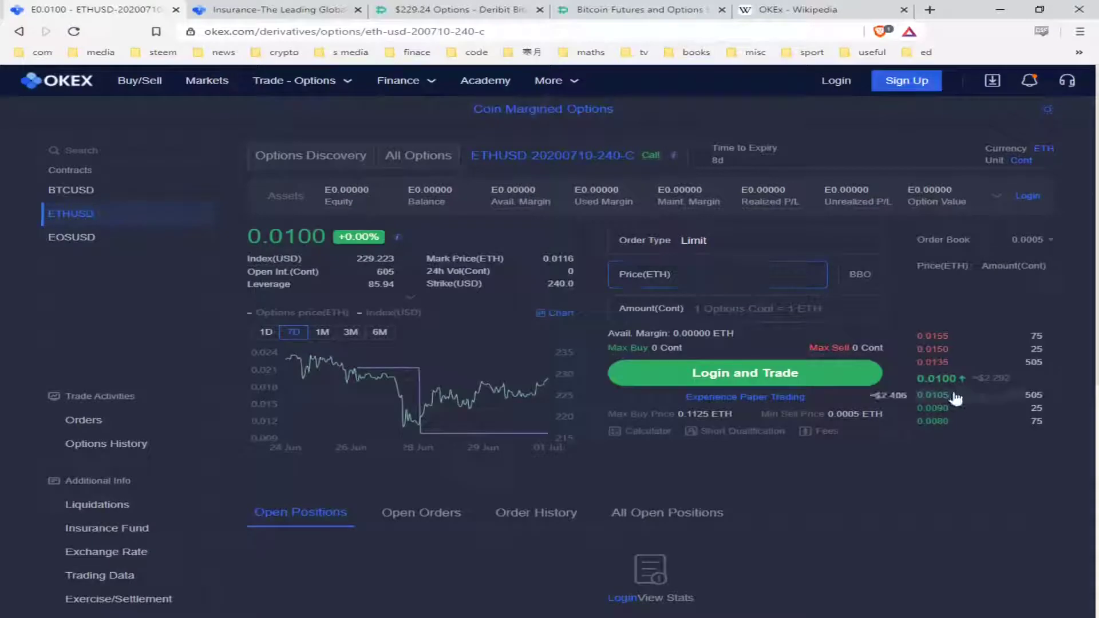
left_click(940, 364)
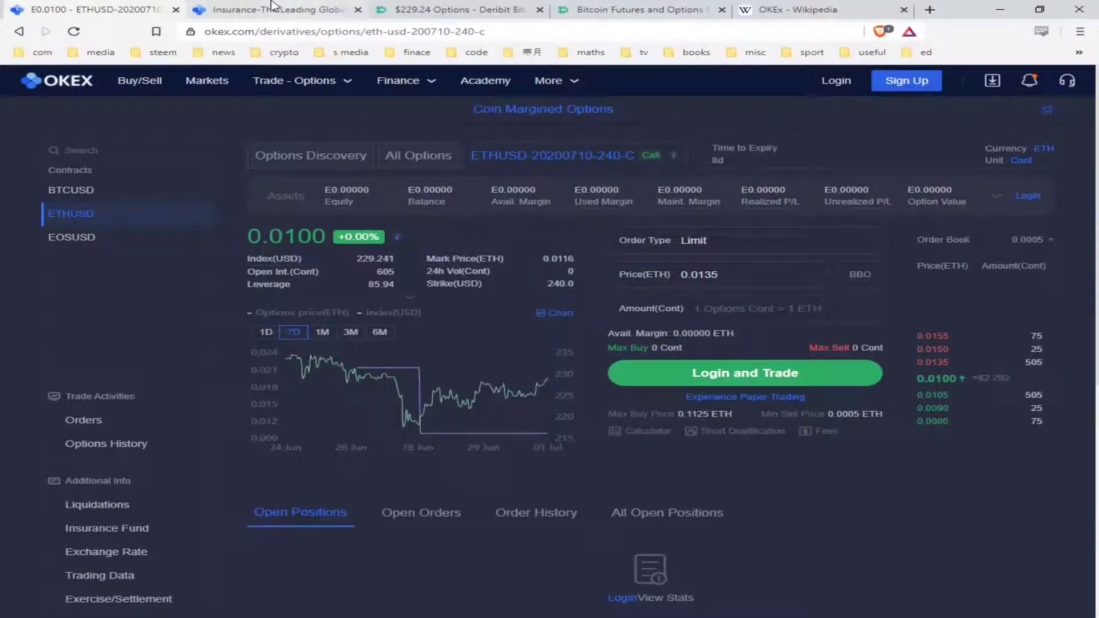
- Switch to Deribit and examine the 240 call's order form with its complex options hidden and shown
left_click(468, 8)
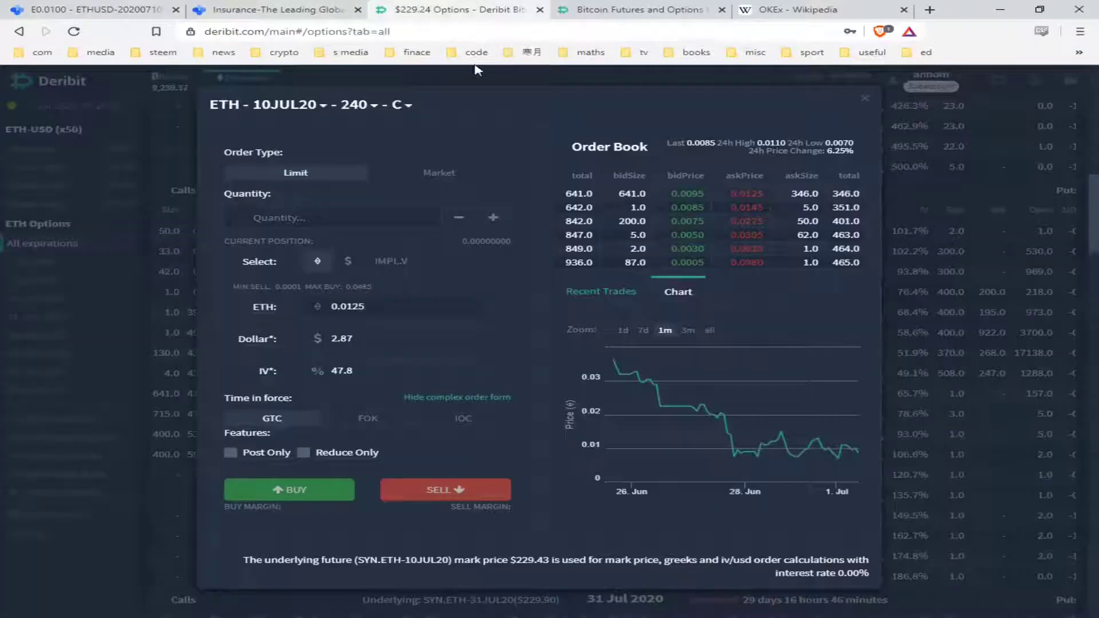
left_click(480, 397)
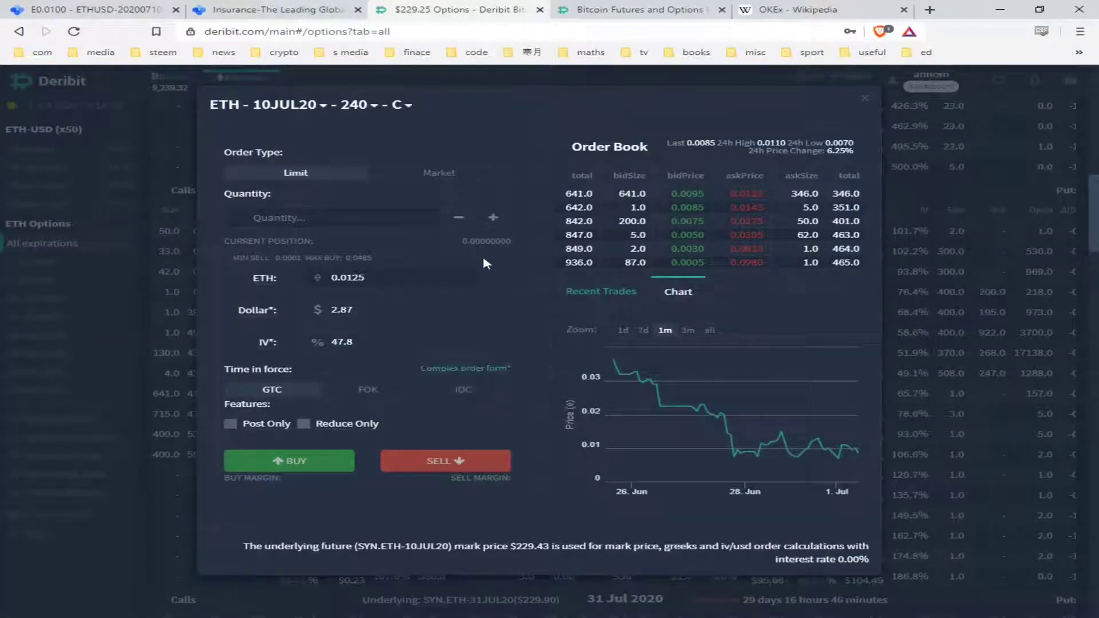
left_click(492, 370)
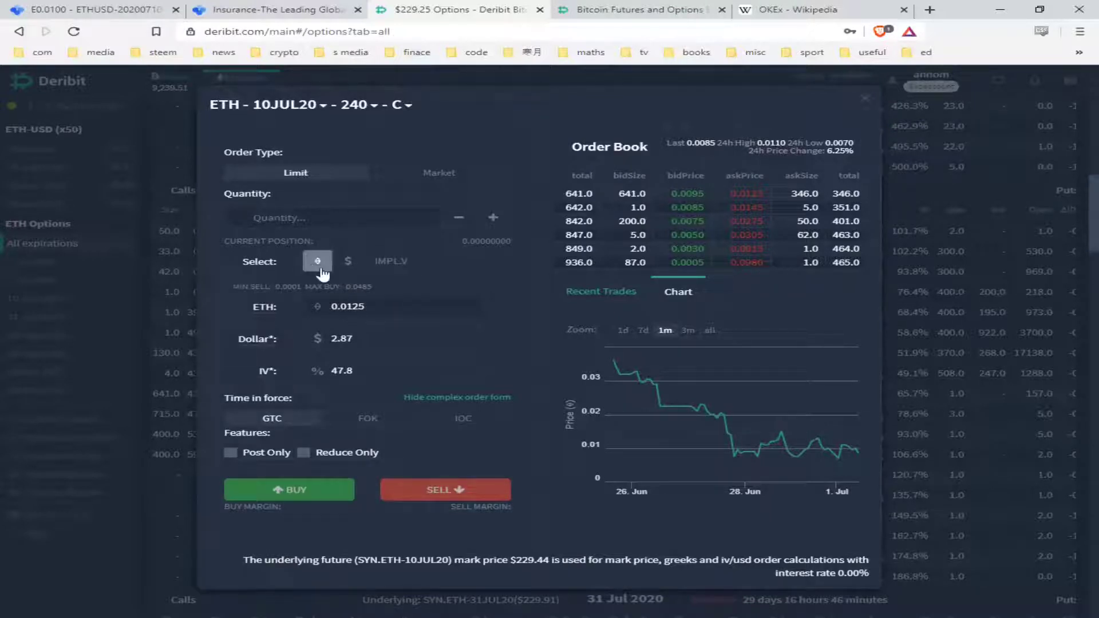
- Compare the order books of the 10 Jul 2020 240 call on OKEx and Deribit, checking bids, asks and sizes
left_click(86, 9)
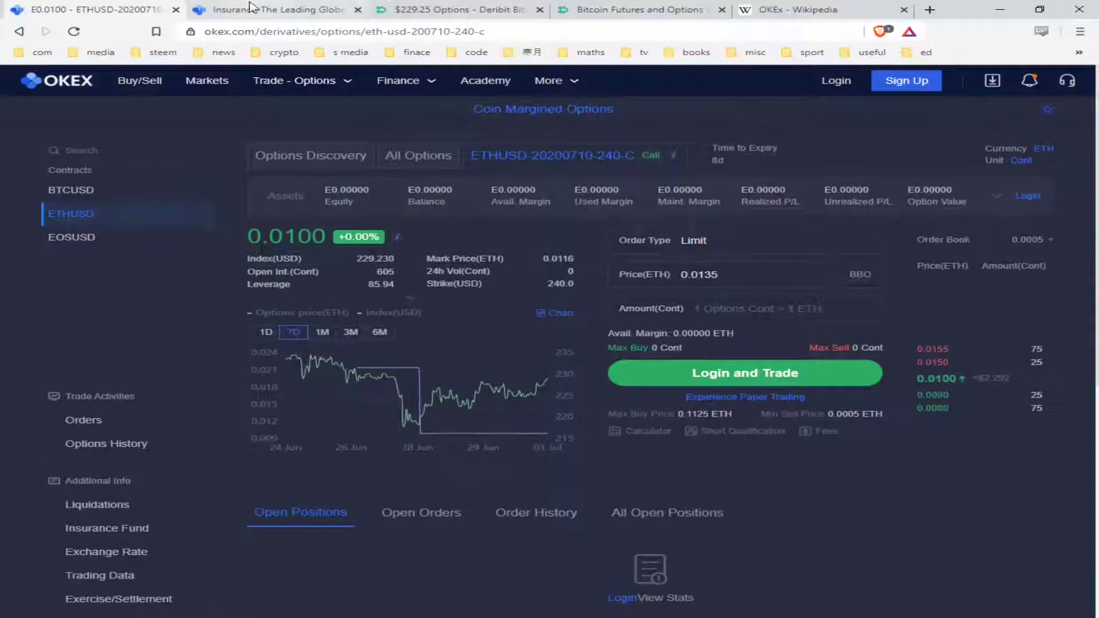
left_click(425, 8)
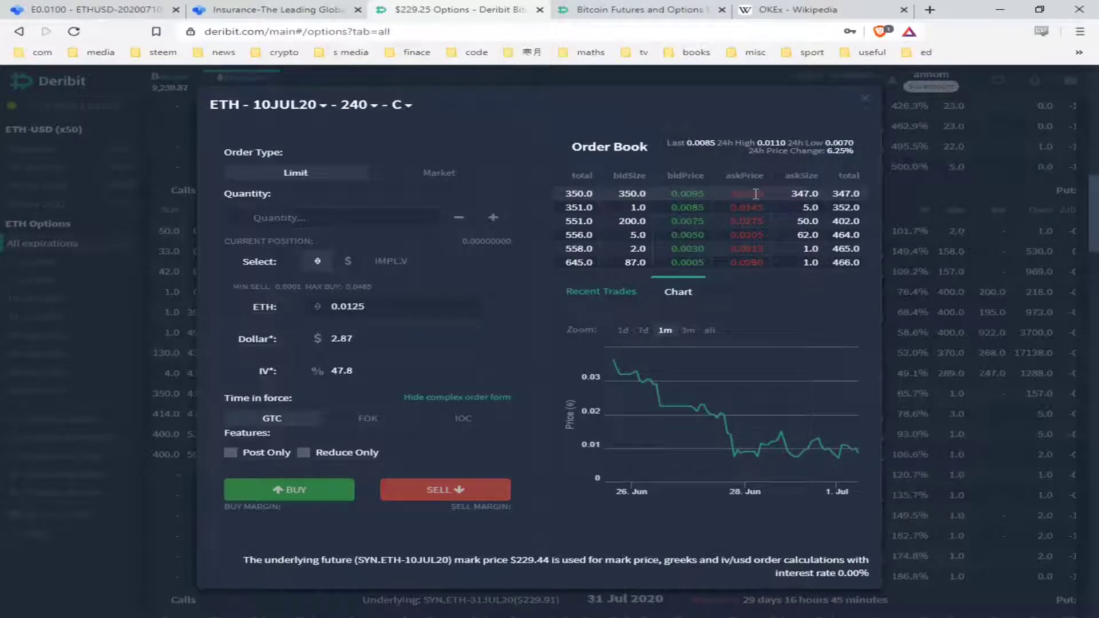
left_click(83, 7)
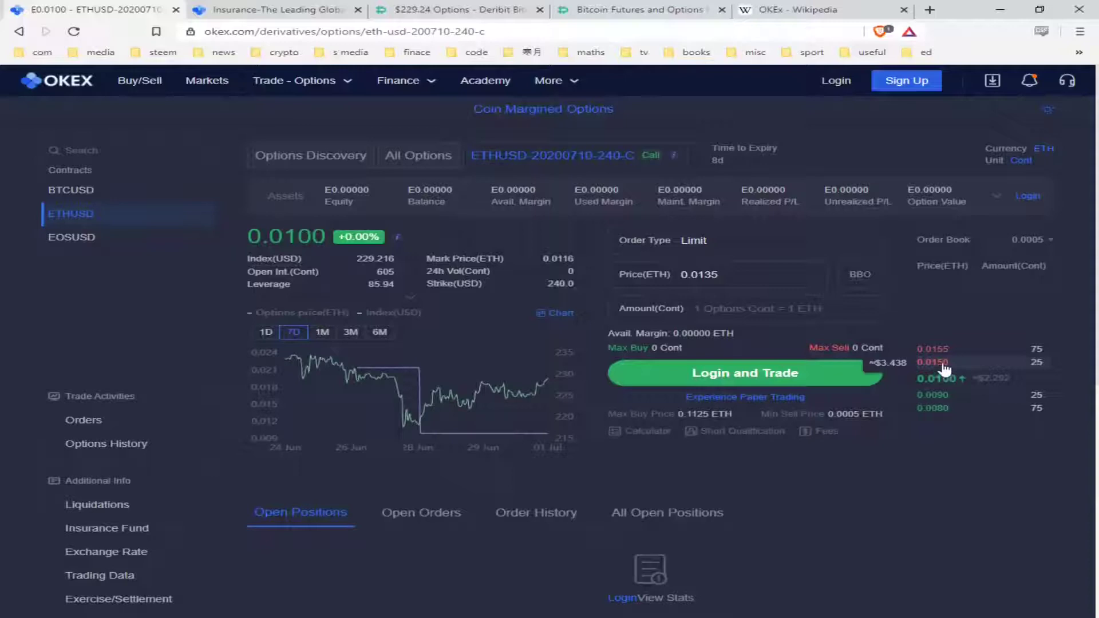
left_click(438, 13)
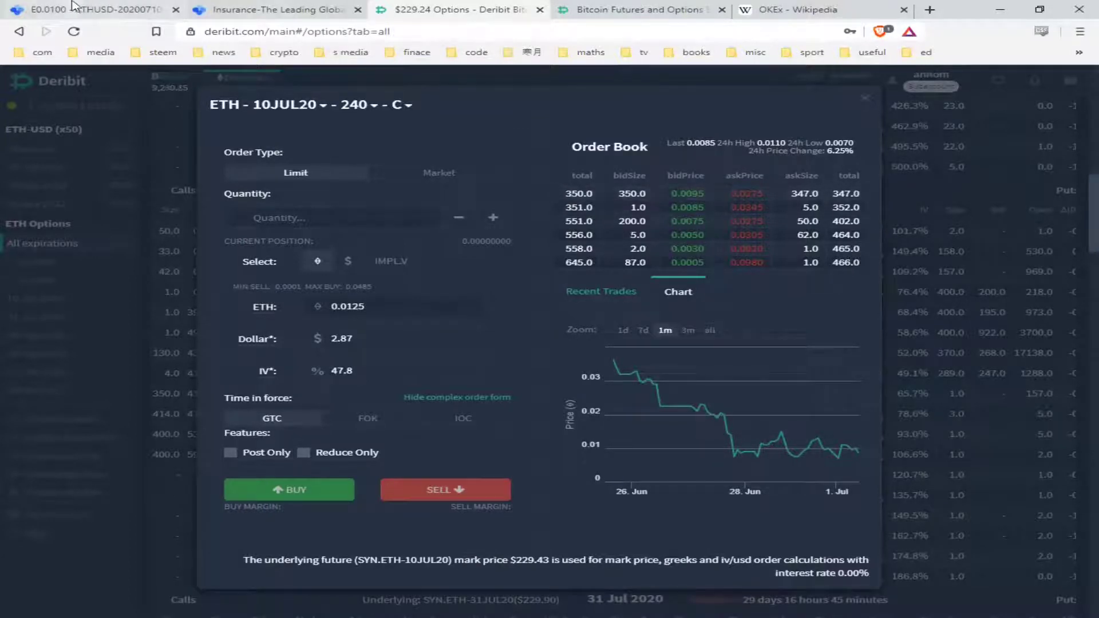
key("ctrl+1")
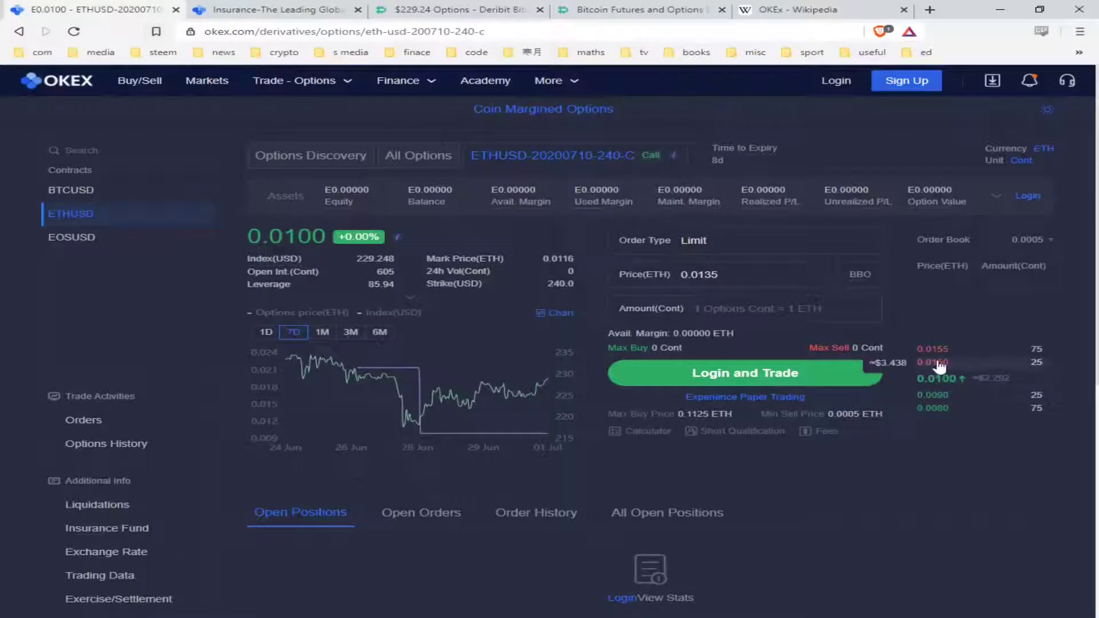
left_click(427, 7)
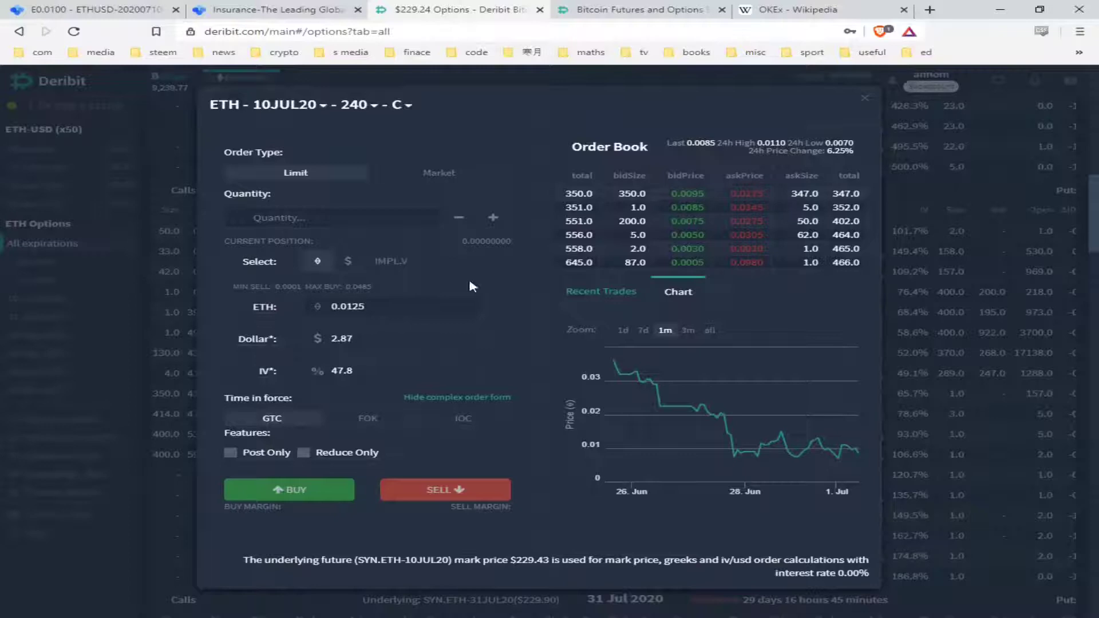
- Set the 240 call's limit price to 0.0115 ETH, switch the order to implied volatility pricing, and set IV to 87%
left_click_drag(385, 307, 352, 307)
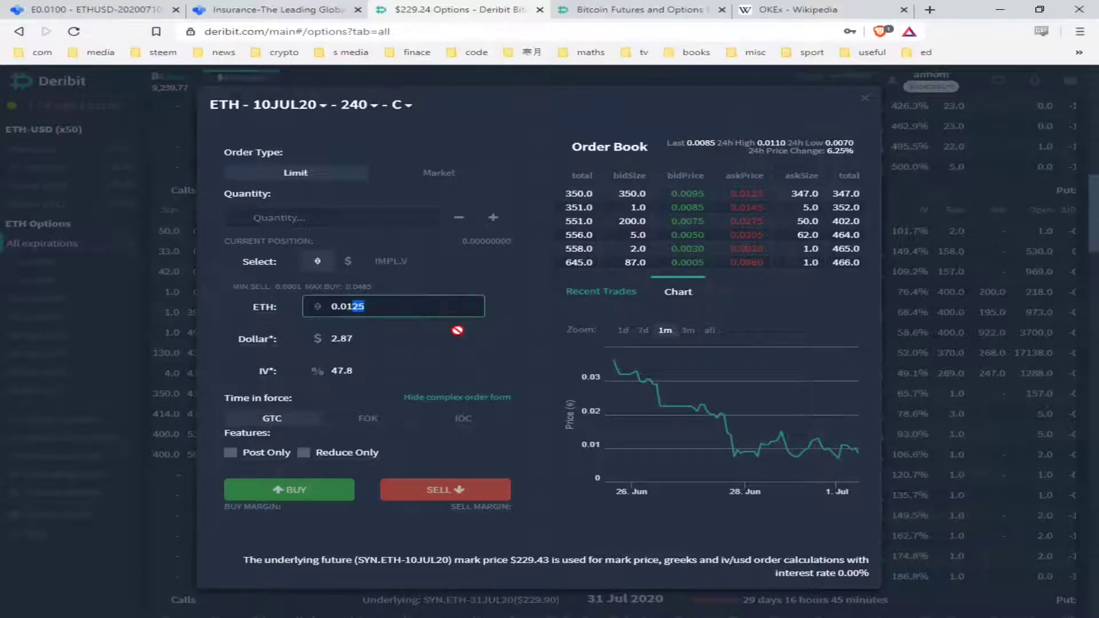
type("15")
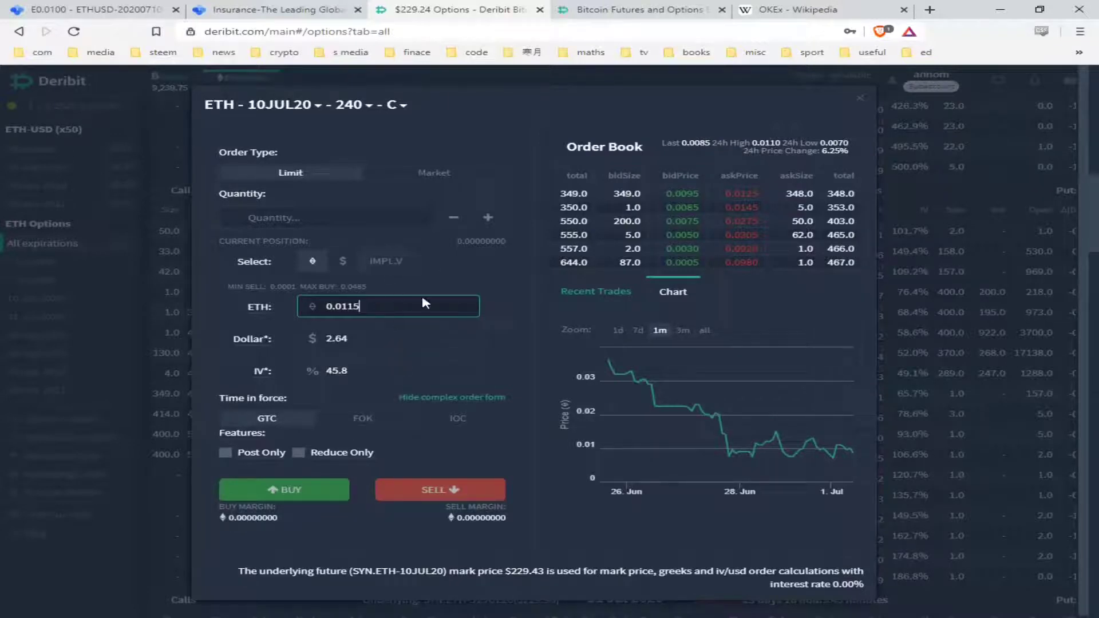
left_click(387, 264)
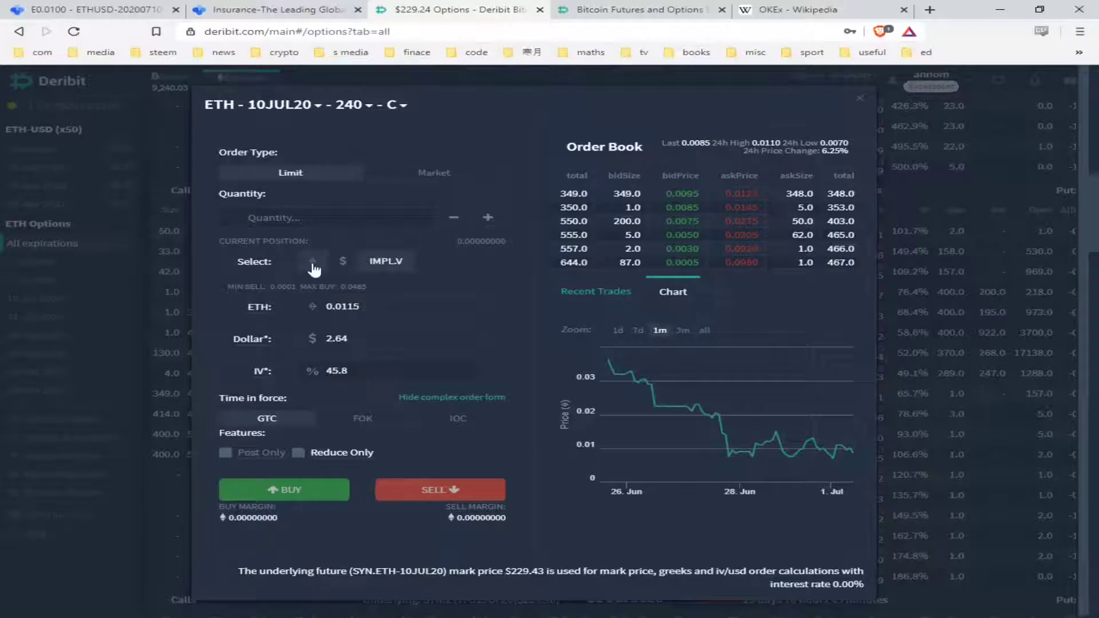
mouse_move(268, 380)
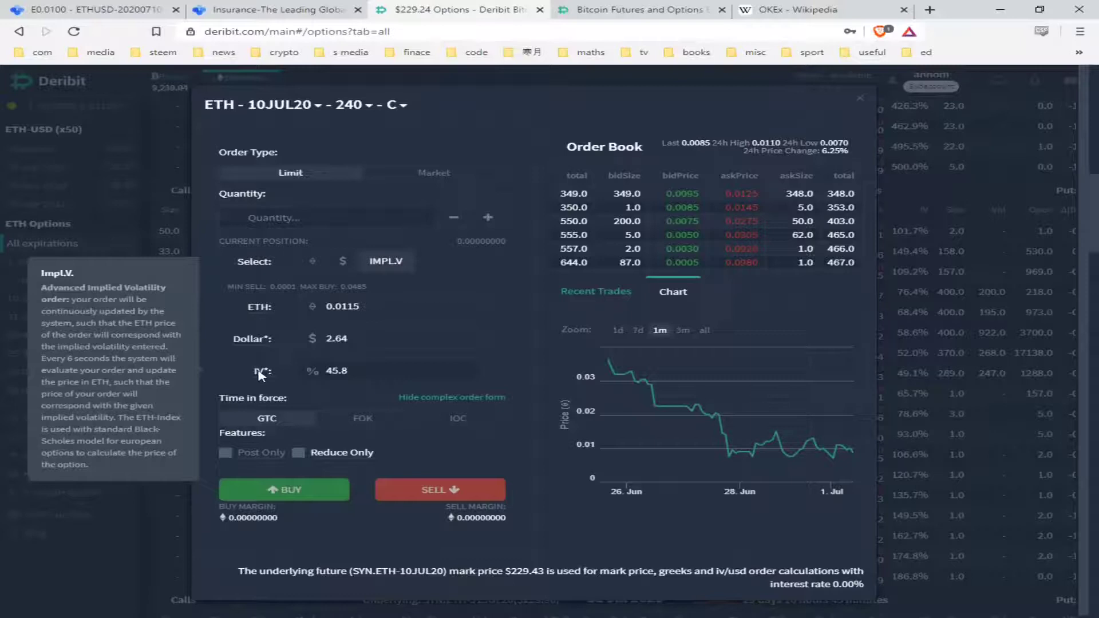
left_click(326, 373)
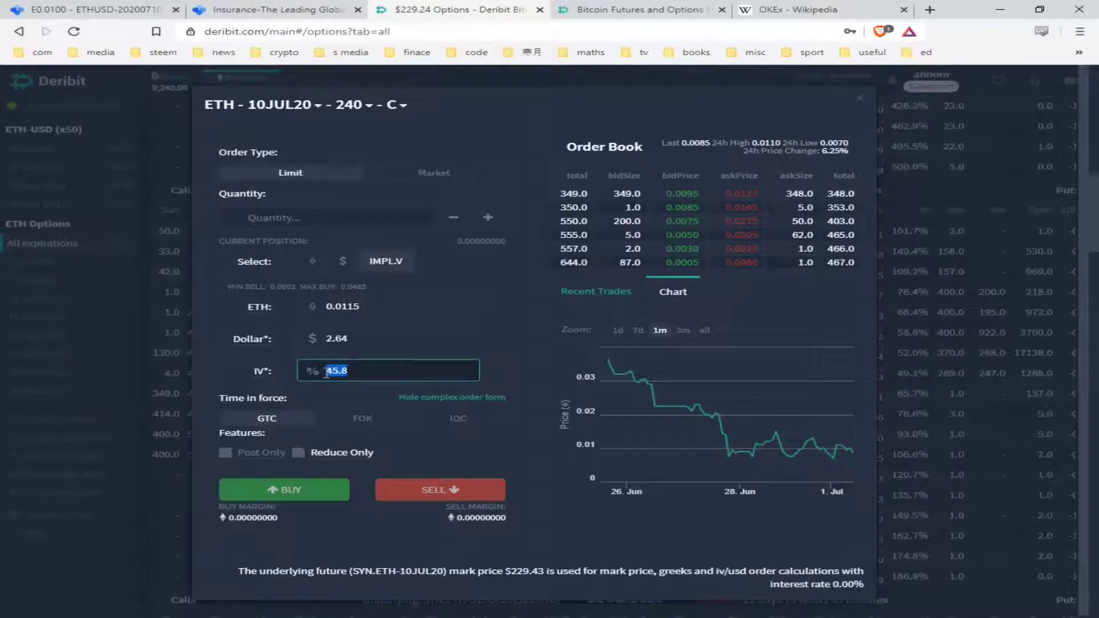
type("87")
left_click(517, 363)
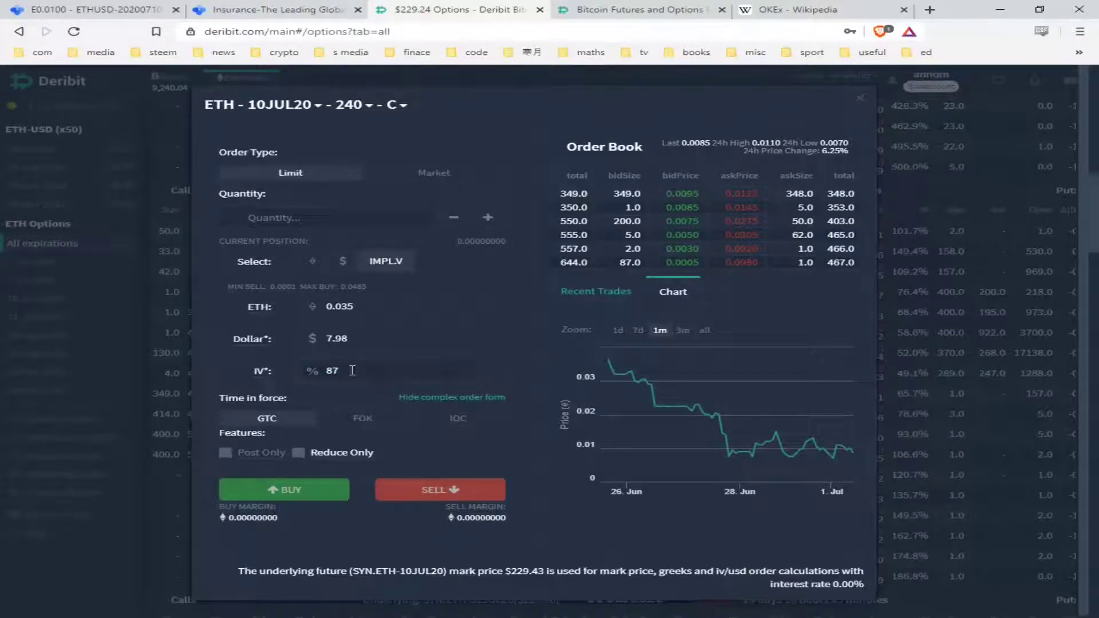
mouse_move(261, 373)
- Return to OKEx and open its full ETHUSD options list
left_click(83, 8)
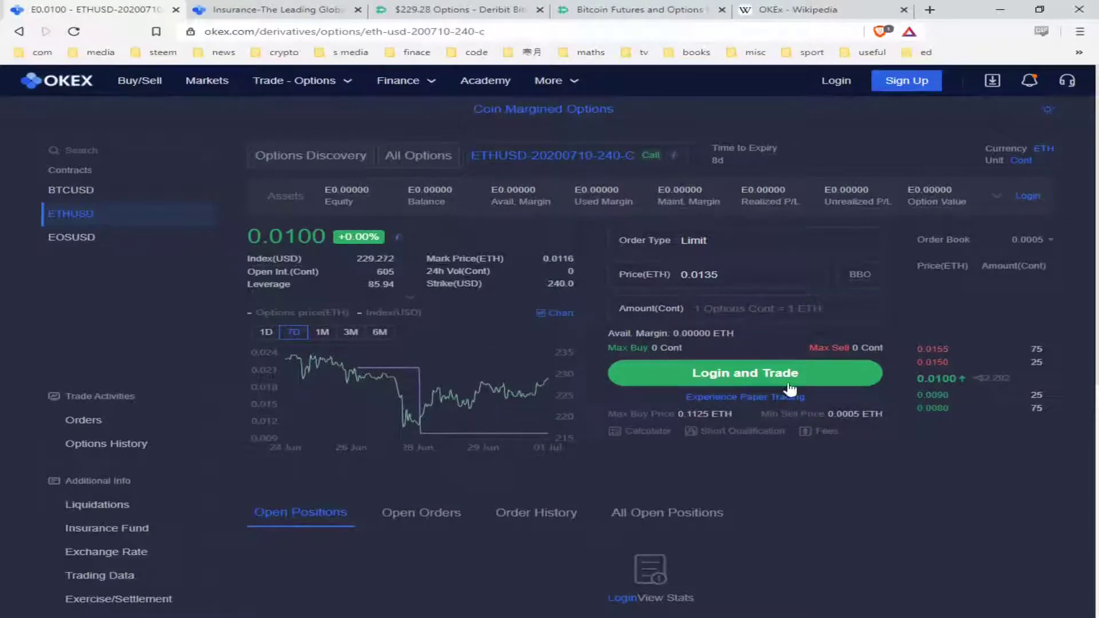
left_click(412, 162)
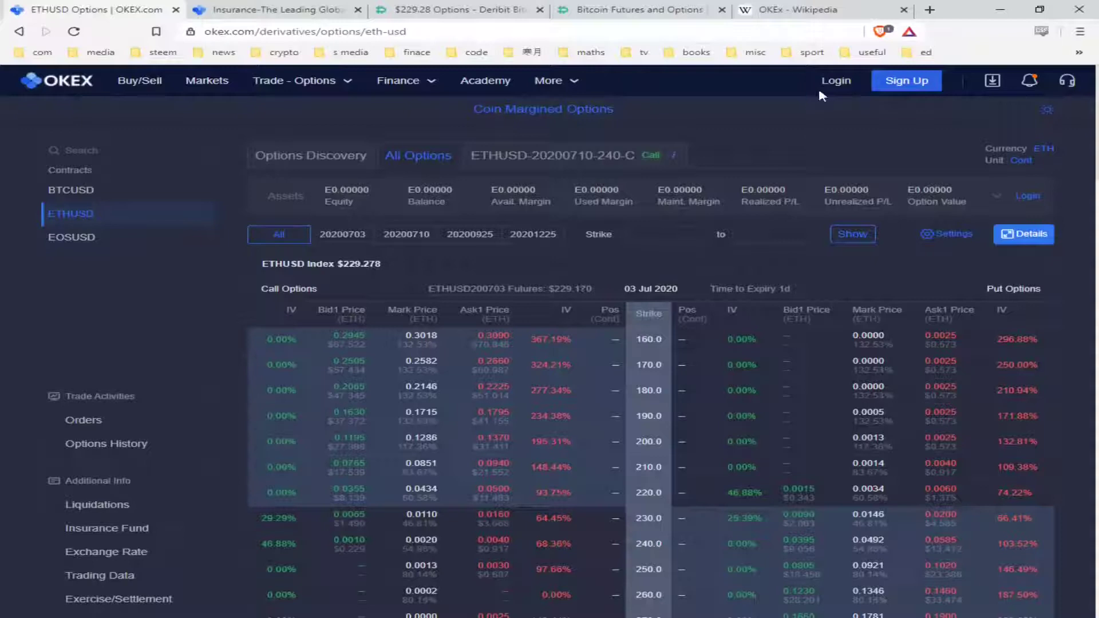
- On OKEx's Wikipedia article, highlight the July 30, 2018 futures trade, the 2,500 Bitcoins injection and the 17 percent clawback
left_click(800, 14)
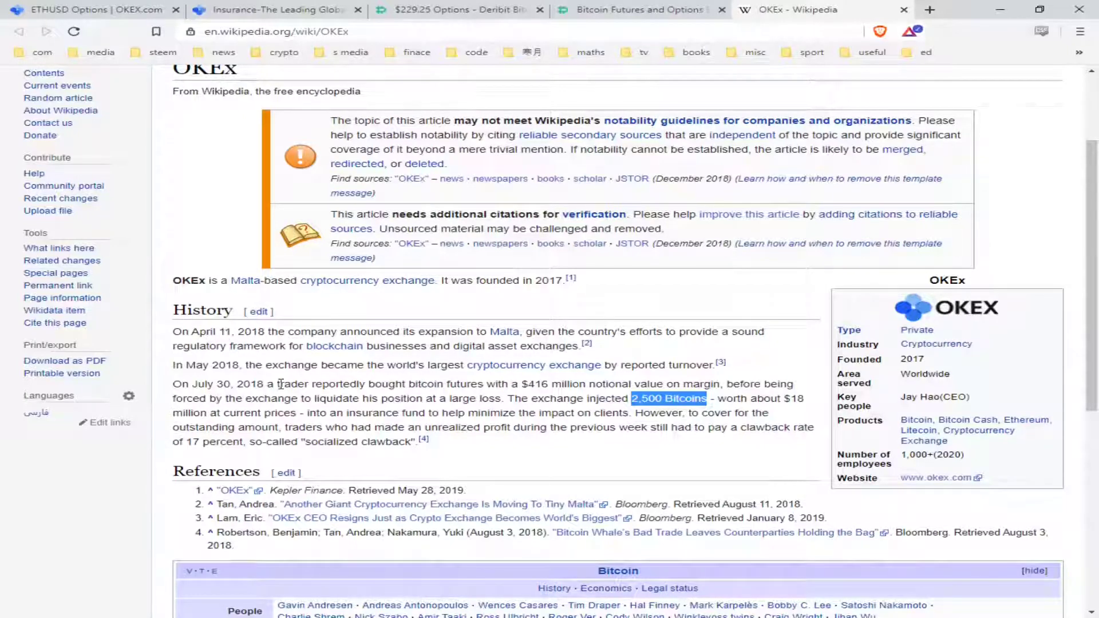
left_click_drag(197, 385, 580, 383)
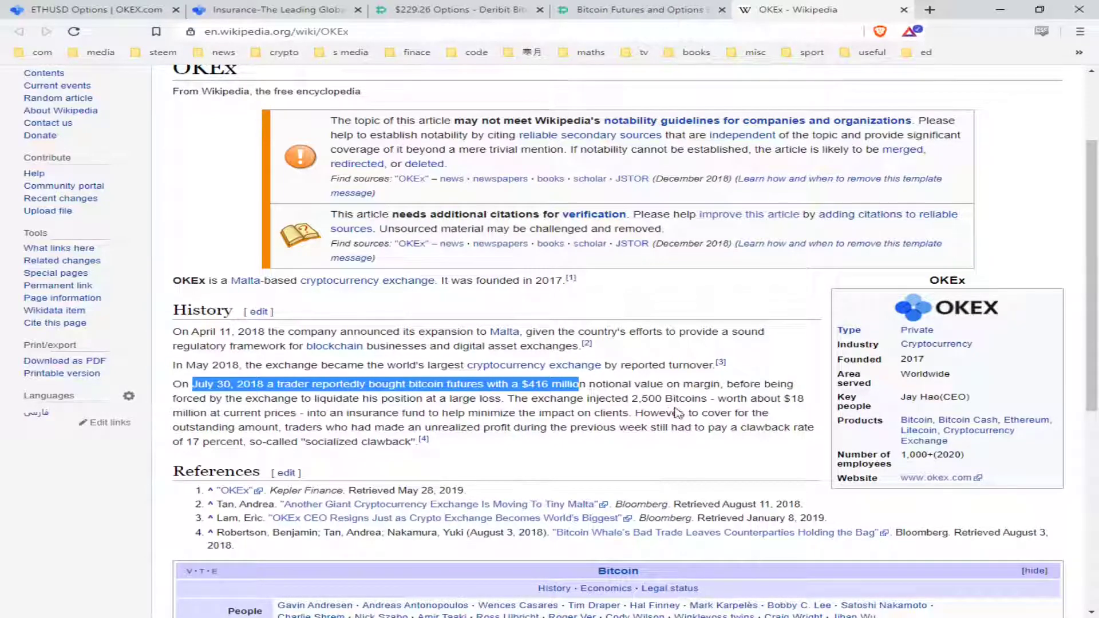
left_click_drag(579, 399, 710, 396)
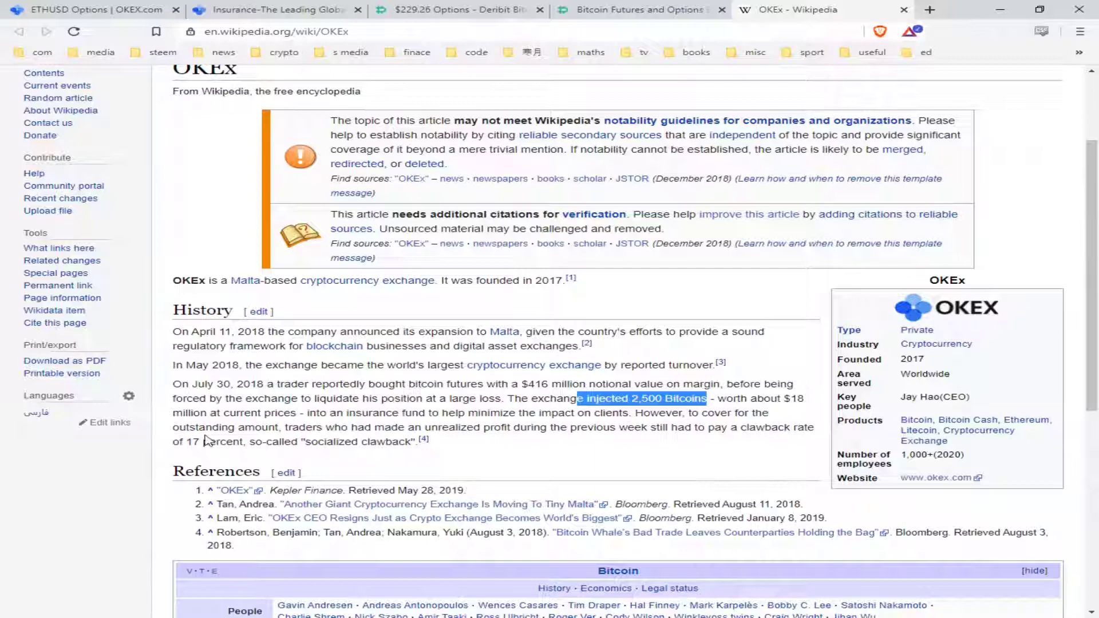
left_click_drag(187, 442, 274, 443)
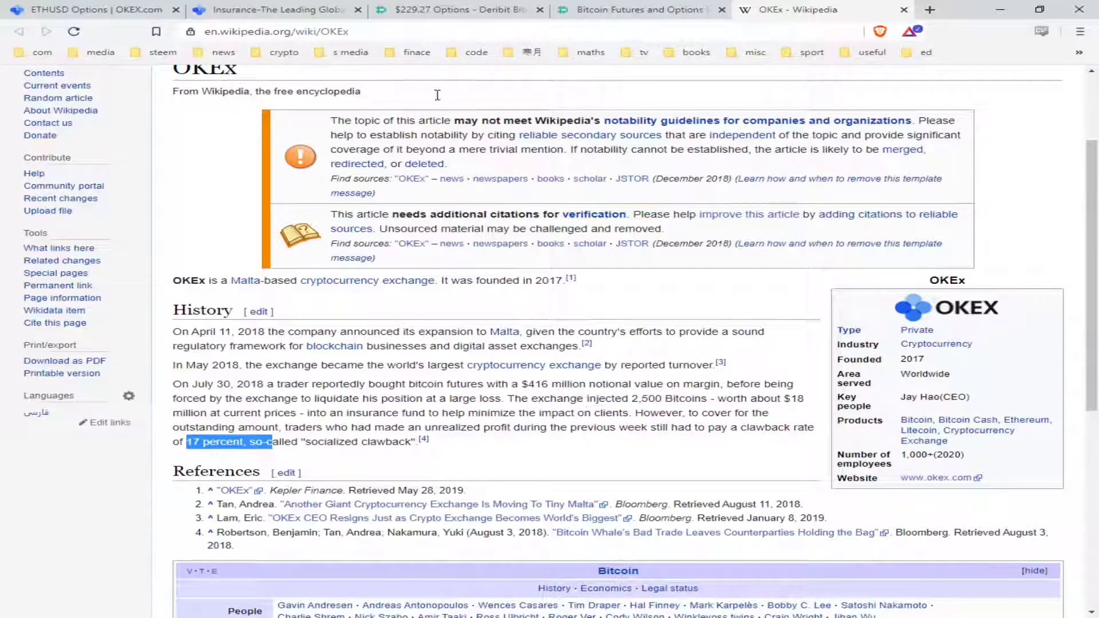
- Switch to Deribit's insurance fund page and examine the ETH and BTC balance histories and the 12 - 13 March 2020 incident notes
left_click(83, 8)
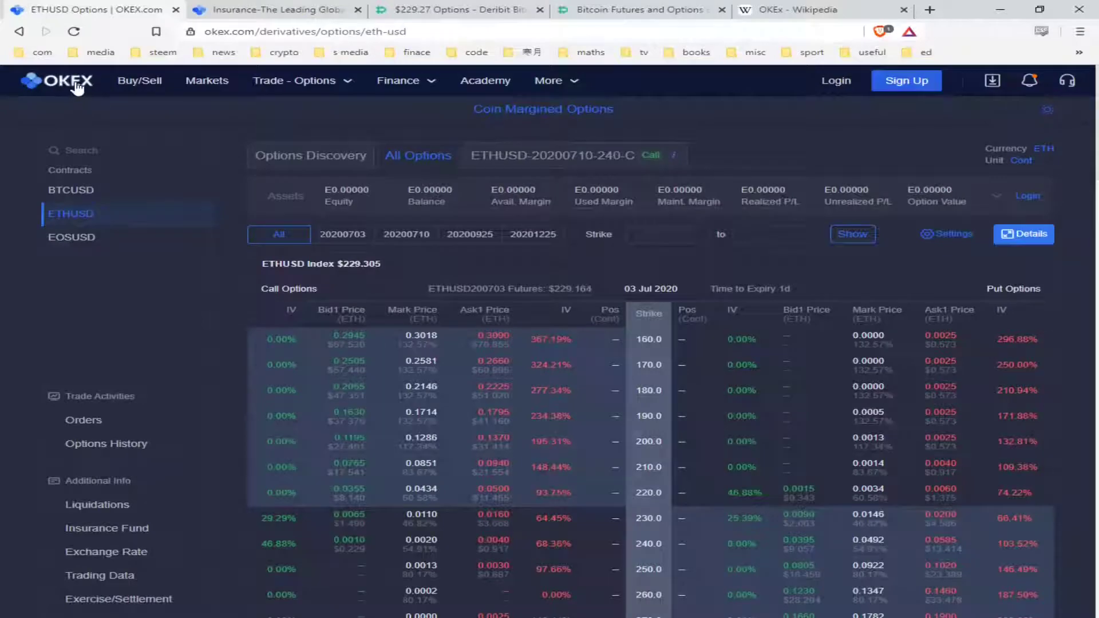
left_click(453, 10)
left_click(83, 7)
left_click(627, 9)
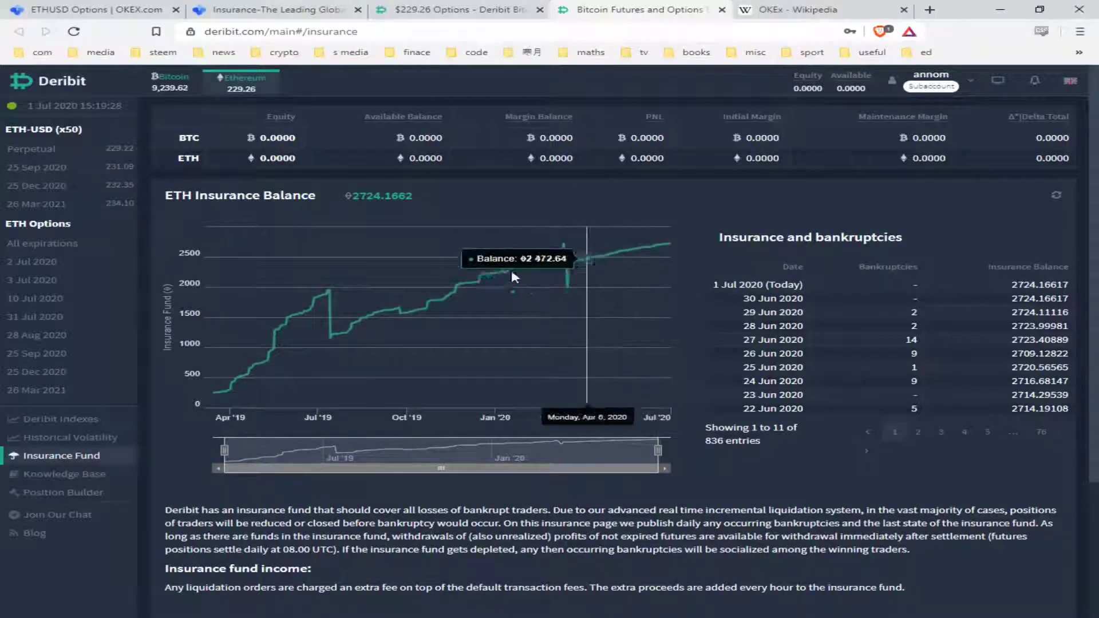
left_click(169, 83)
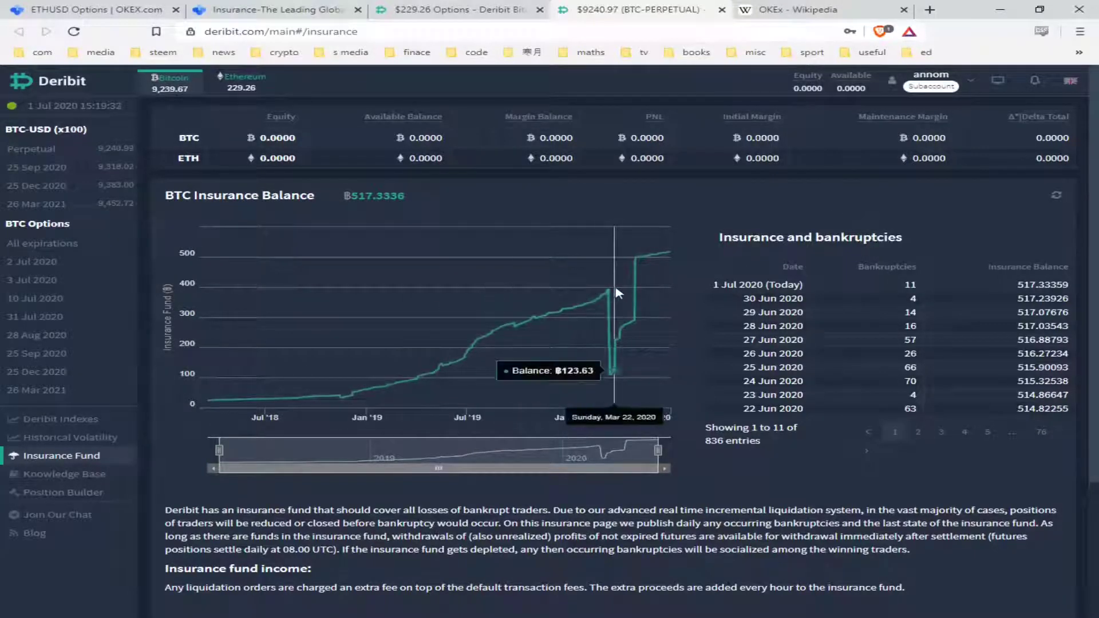
left_click(243, 82)
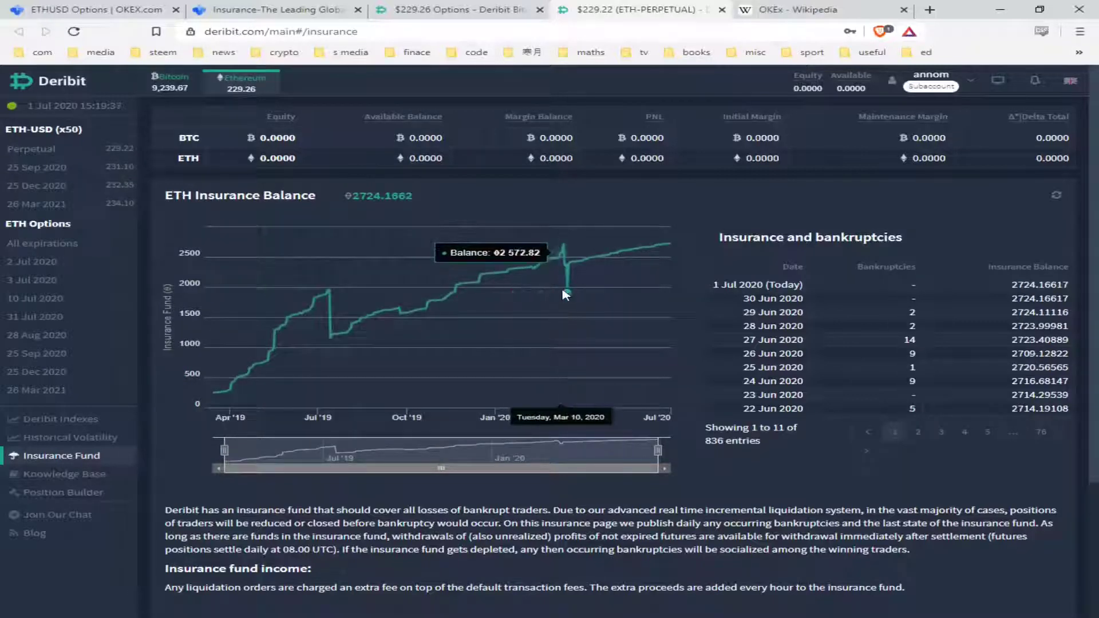
left_click(172, 87)
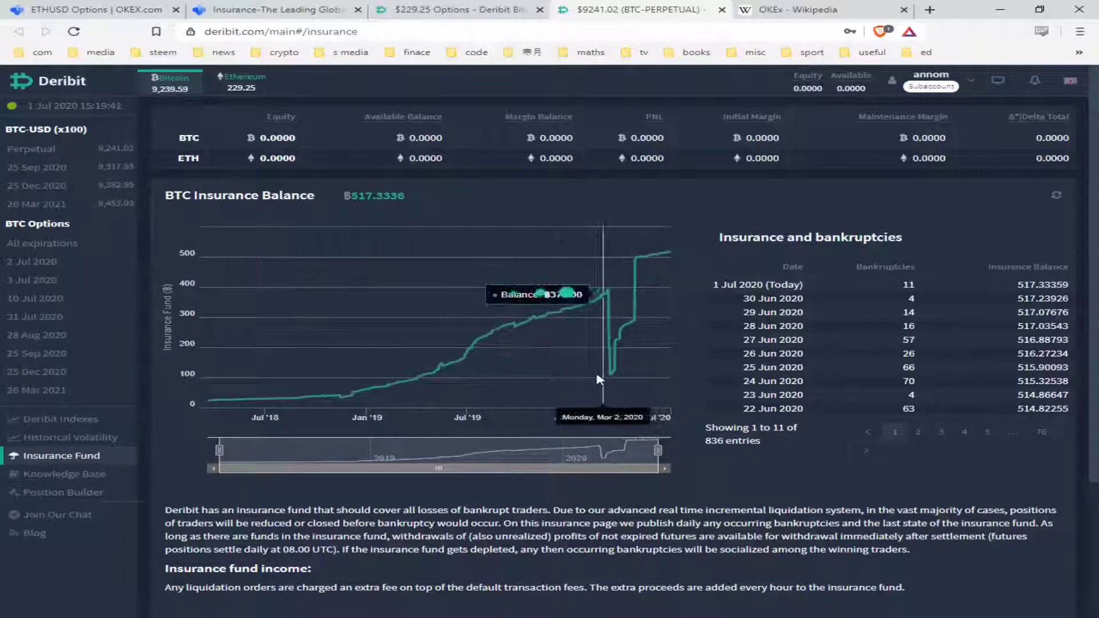
scroll(903, 379, "down", 3)
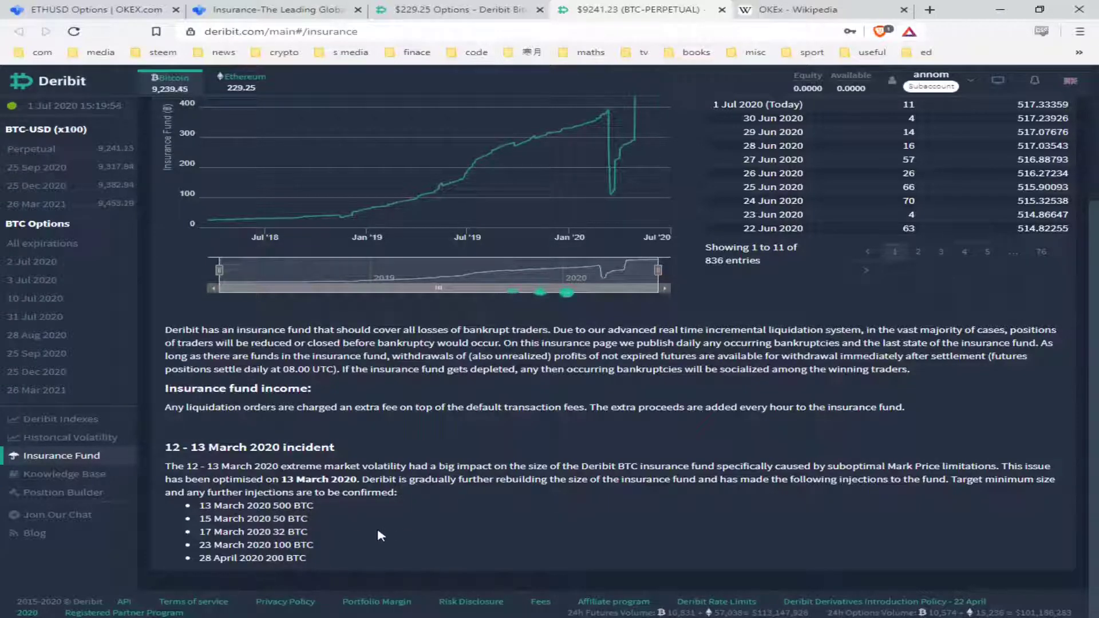
scroll(403, 528, "up", 3)
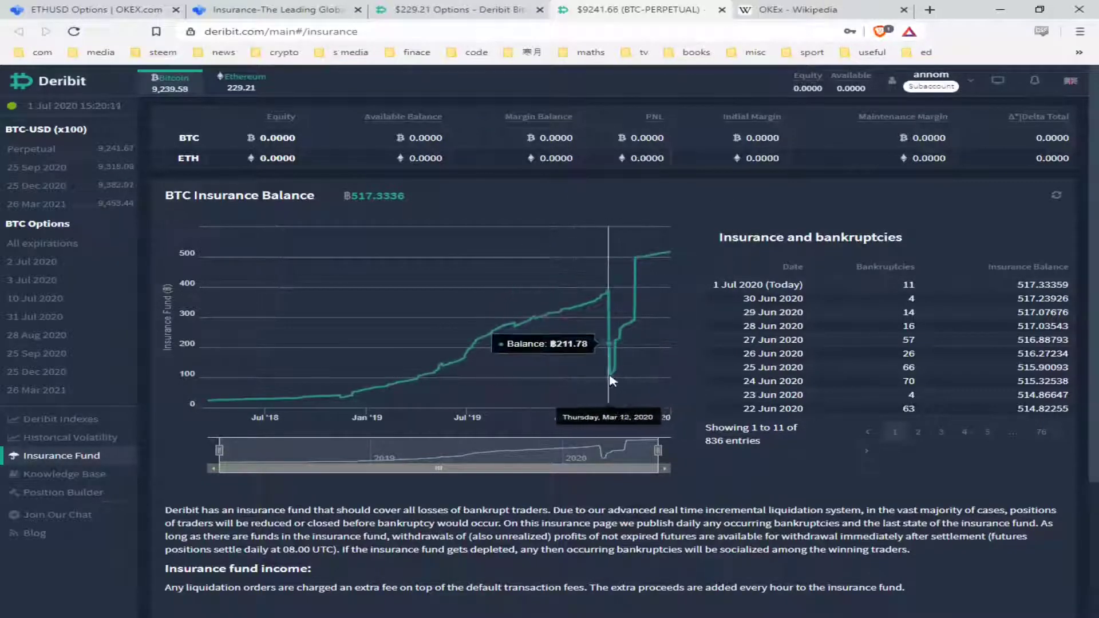
left_click(818, 17)
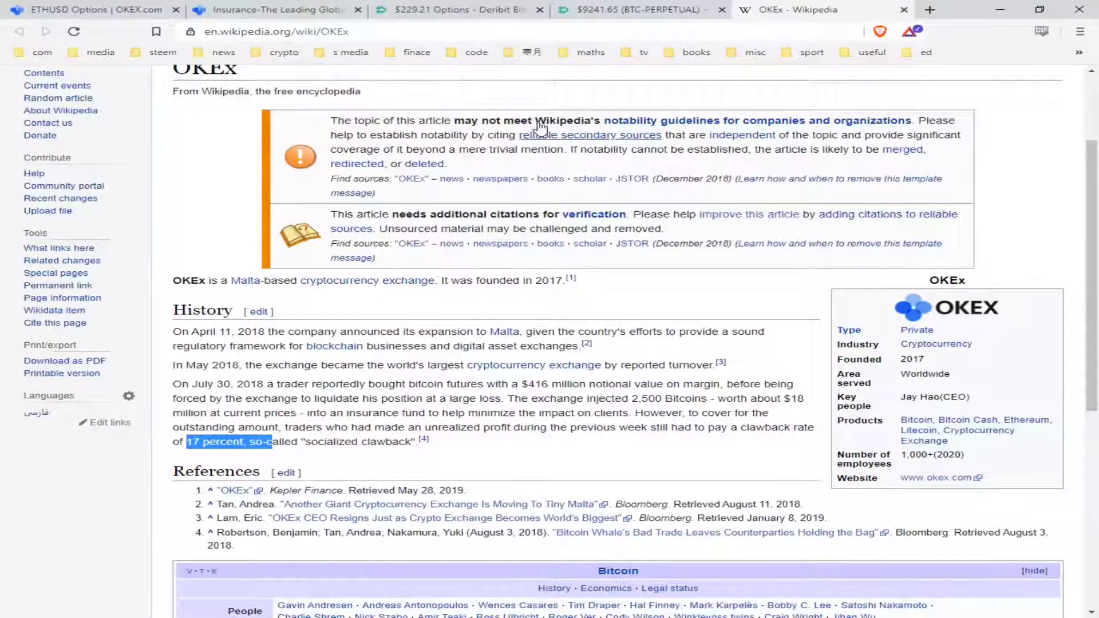
left_click(645, 7)
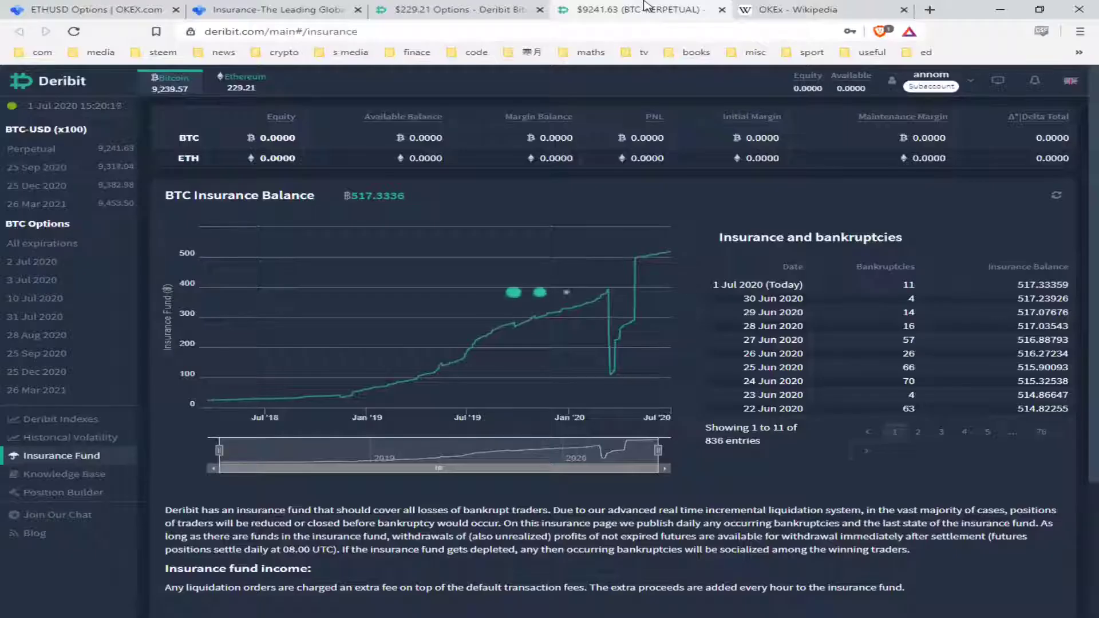
left_click(798, 7)
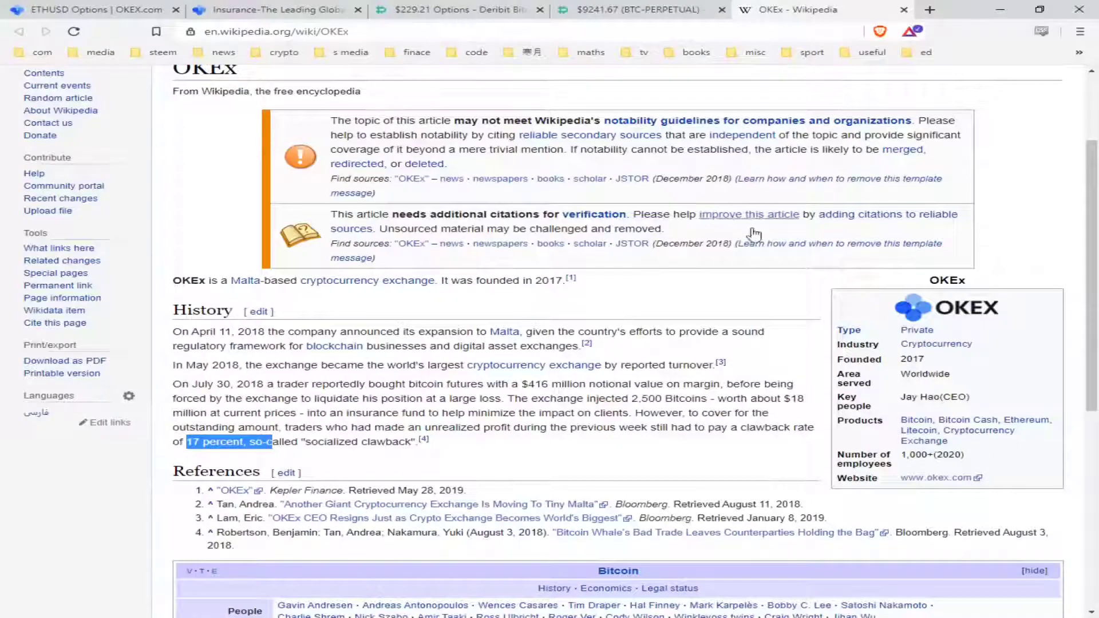
left_click(640, 10)
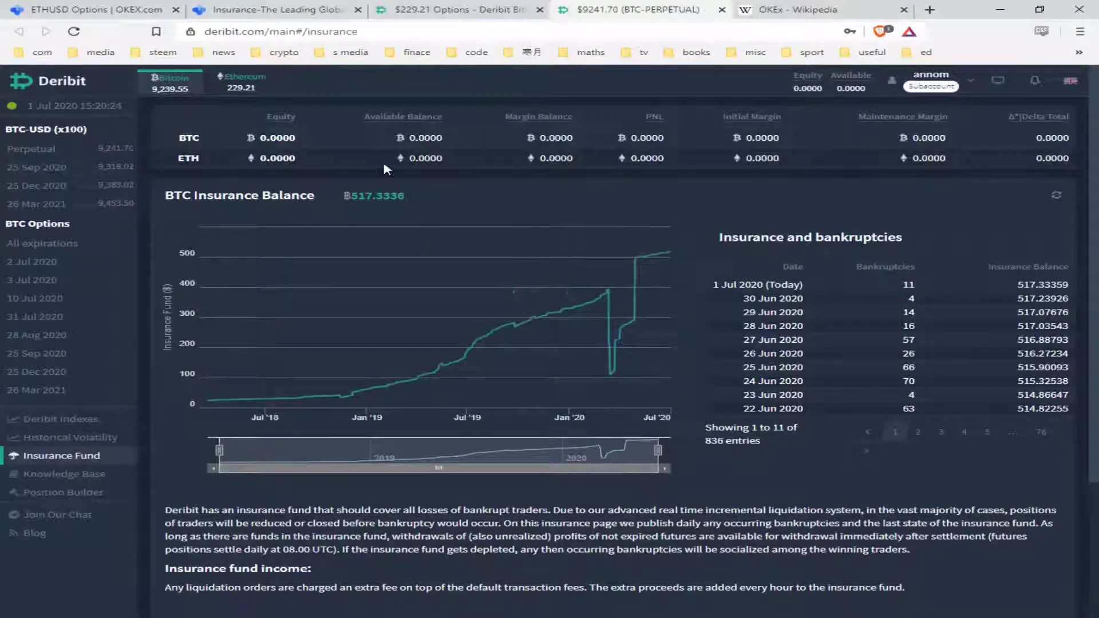
- Switch to OKEx's options insurance fund page and examine the ETH fund's chart and latest bankruptcy loss and liquidation deposit entries
left_click(80, 9)
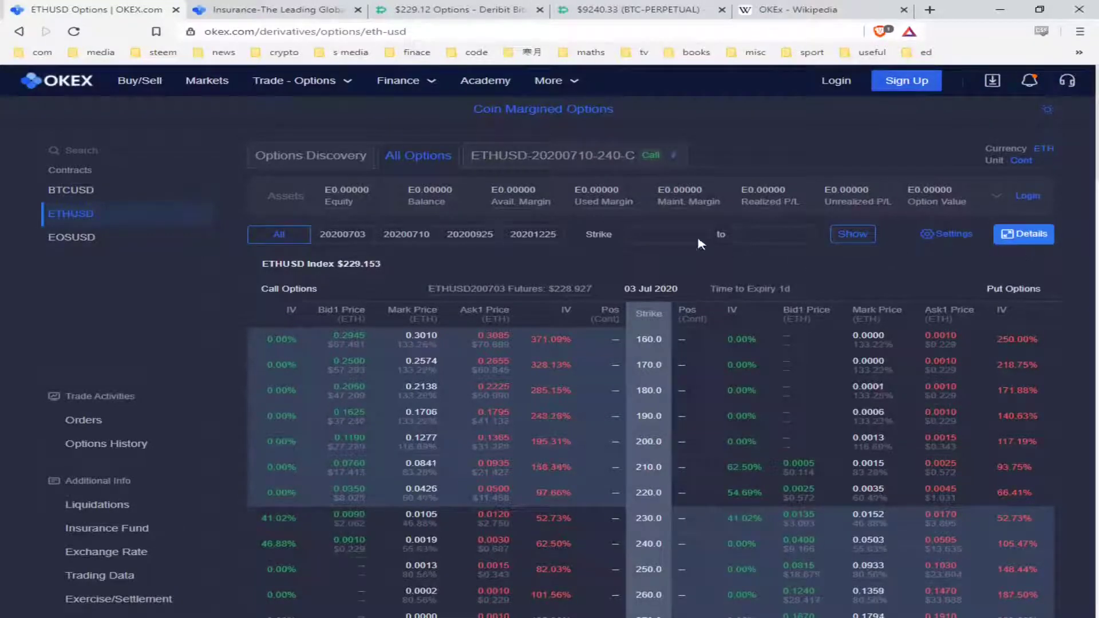
left_click(246, 11)
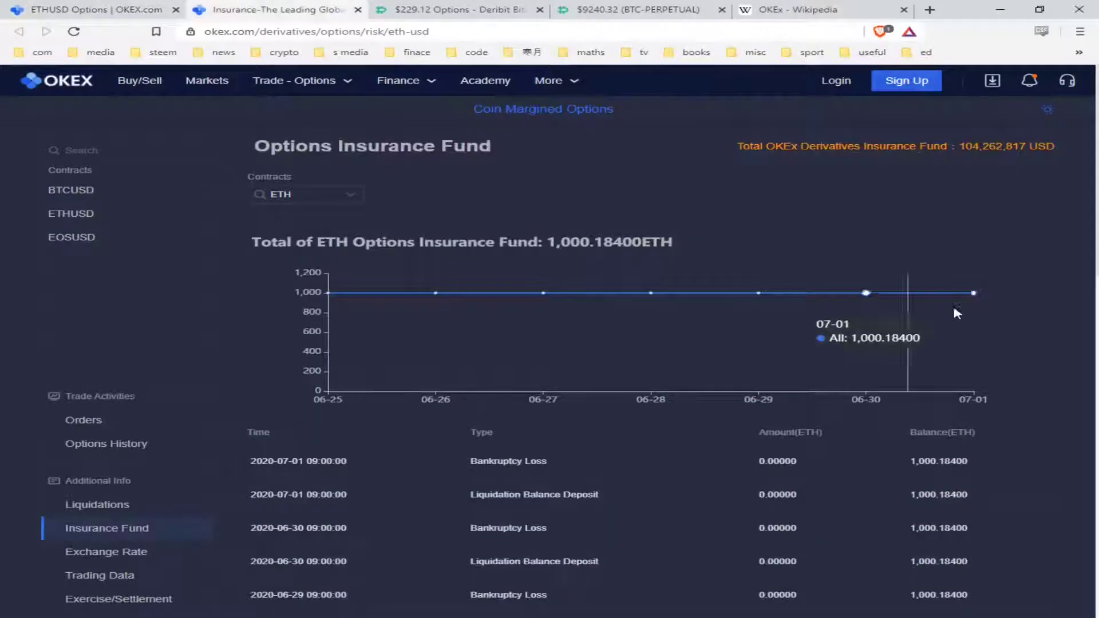
scroll(1054, 295, "down", 4)
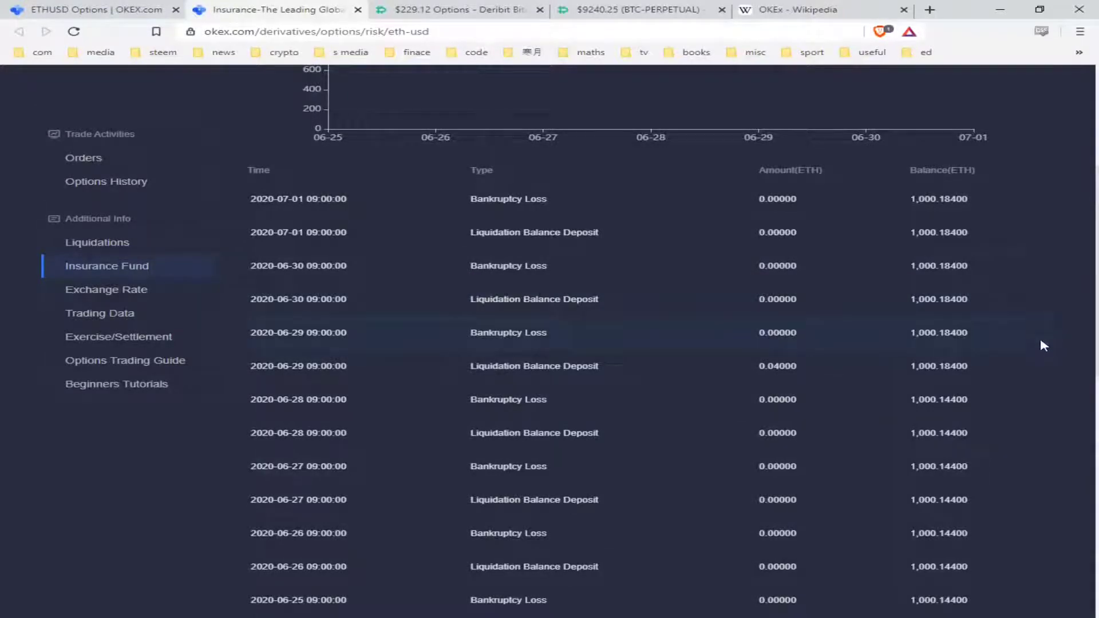
scroll(935, 371, "up", 4)
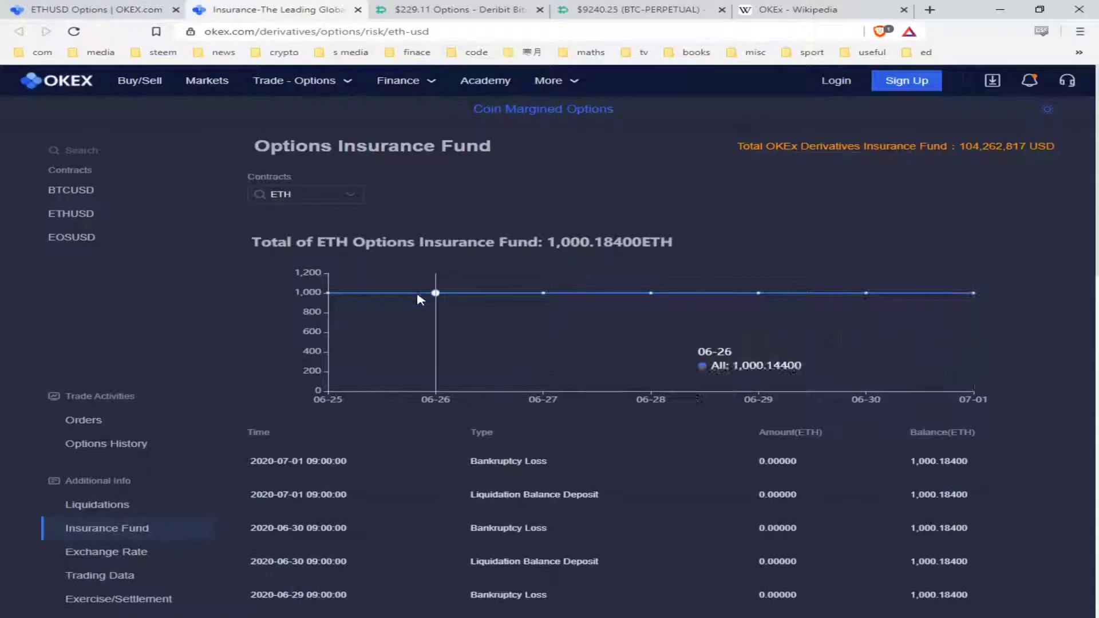
scroll(1048, 378, "down", 5)
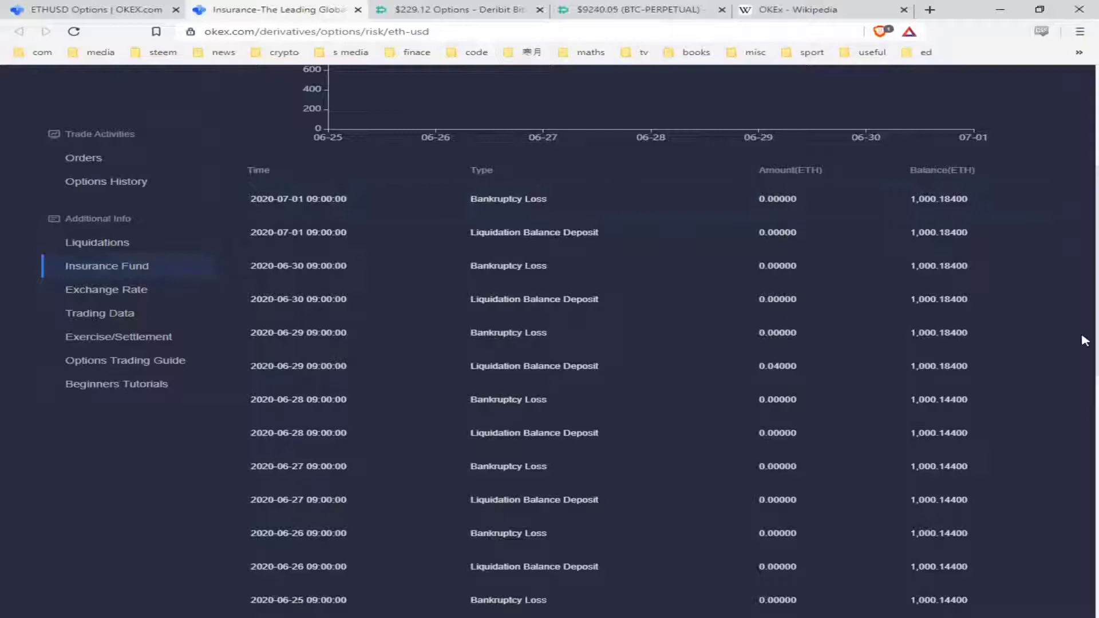
scroll(1019, 361, "up", 2)
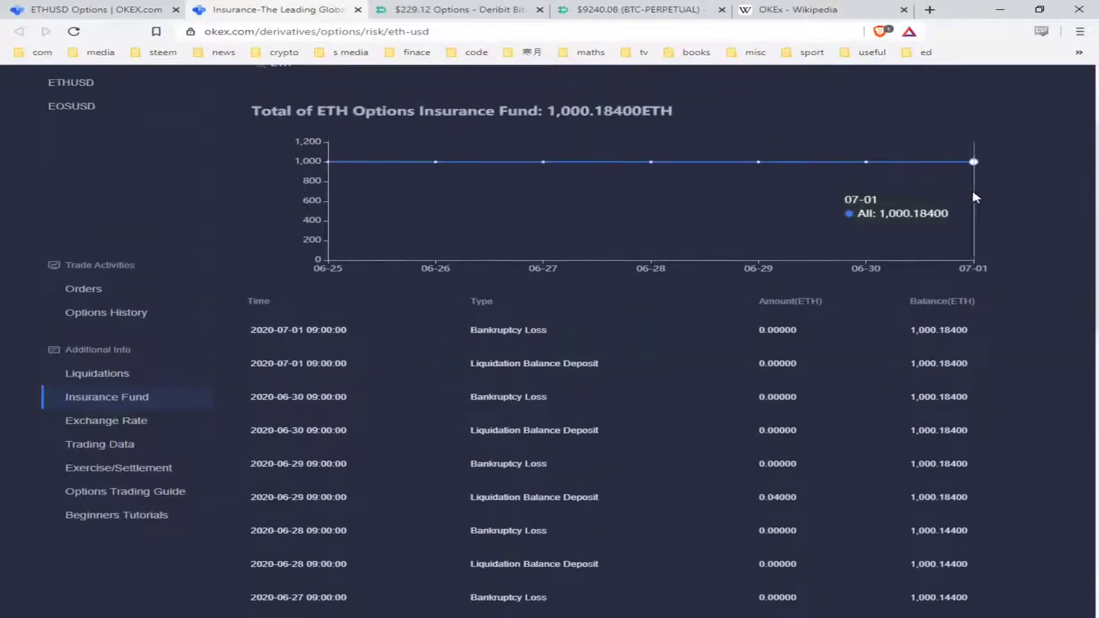
scroll(1041, 365, "down", 3)
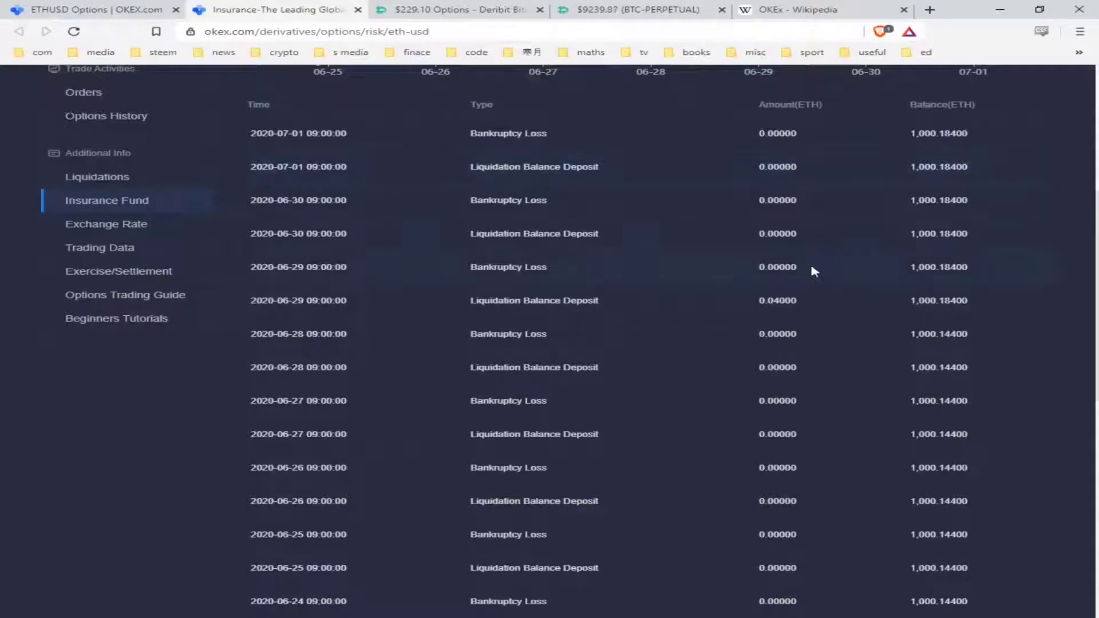
scroll(813, 273, "down", 1)
scroll(819, 258, "up", 1)
scroll(802, 312, "down", 5)
scroll(805, 430, "up", 5)
scroll(819, 409, "up", 2)
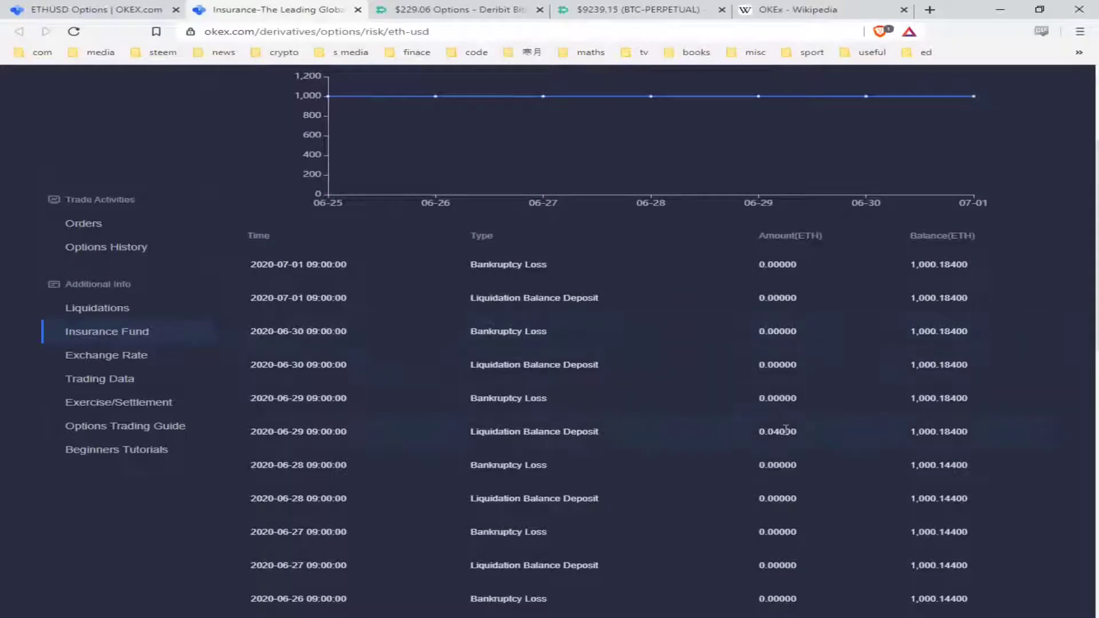
- Examine the ETH insurance fund's older deposits and losses on pages 2 and 3 of its history
scroll(813, 429, "down", 7)
left_click(969, 482)
scroll(996, 264, "up", 8)
scroll(996, 275, "up", 1)
scroll(997, 277, "down", 3)
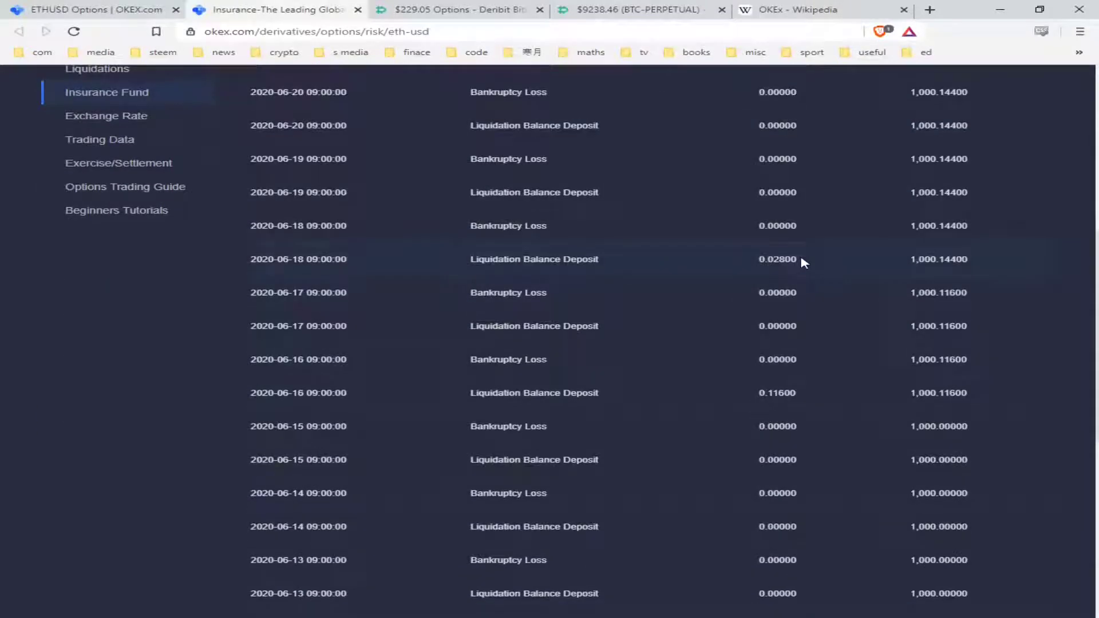
scroll(922, 383, "up", 2)
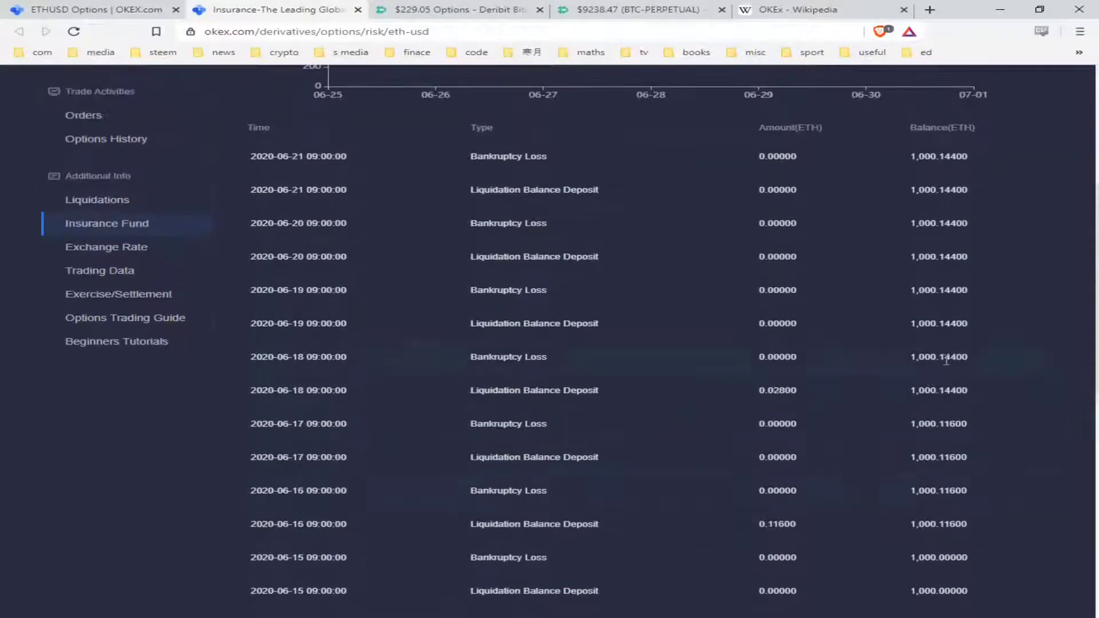
scroll(947, 361, "down", 7)
left_click(1002, 438)
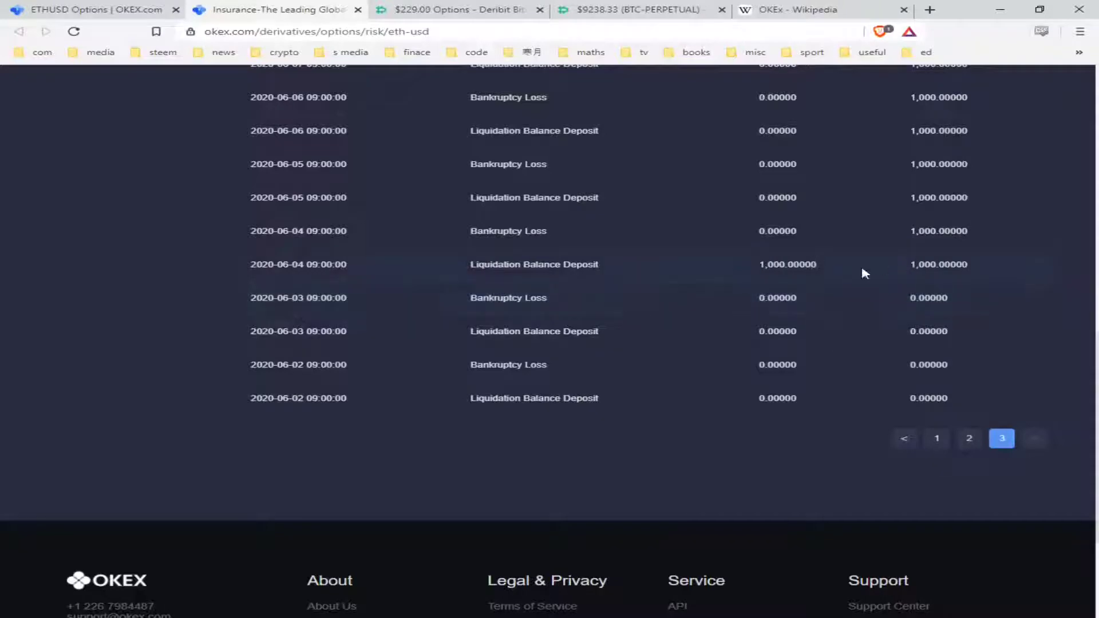
scroll(1008, 320, "up", 12)
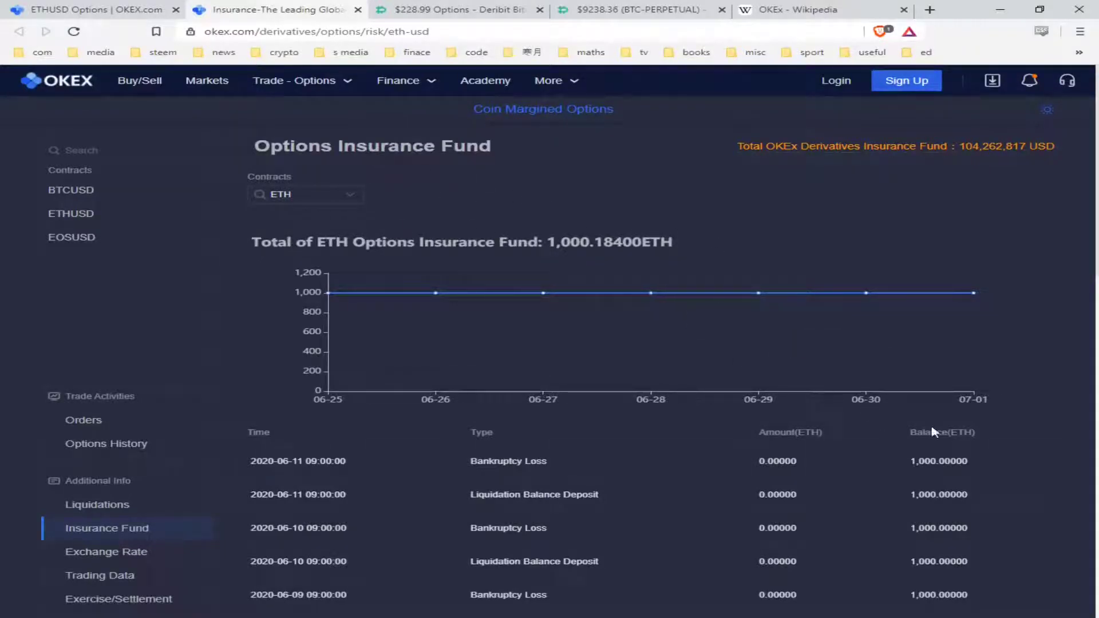
- Open OKEx's BTC options insurance fund page and examine its balance chart and June 2020 bankruptcy loss and liquidation deposit entries
left_click(91, 192)
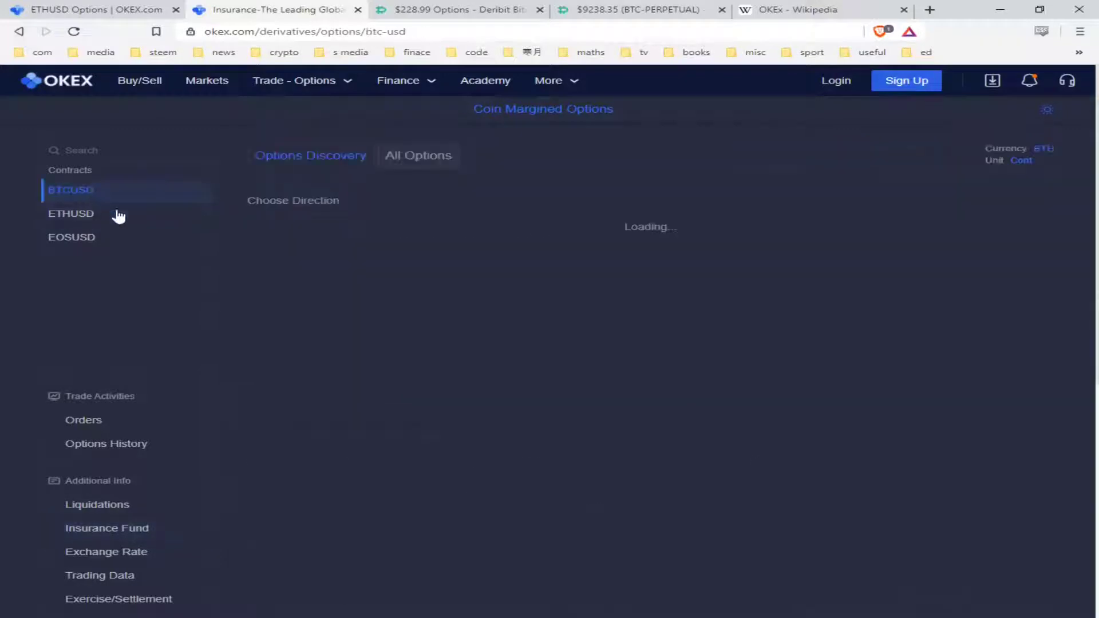
left_click(120, 536)
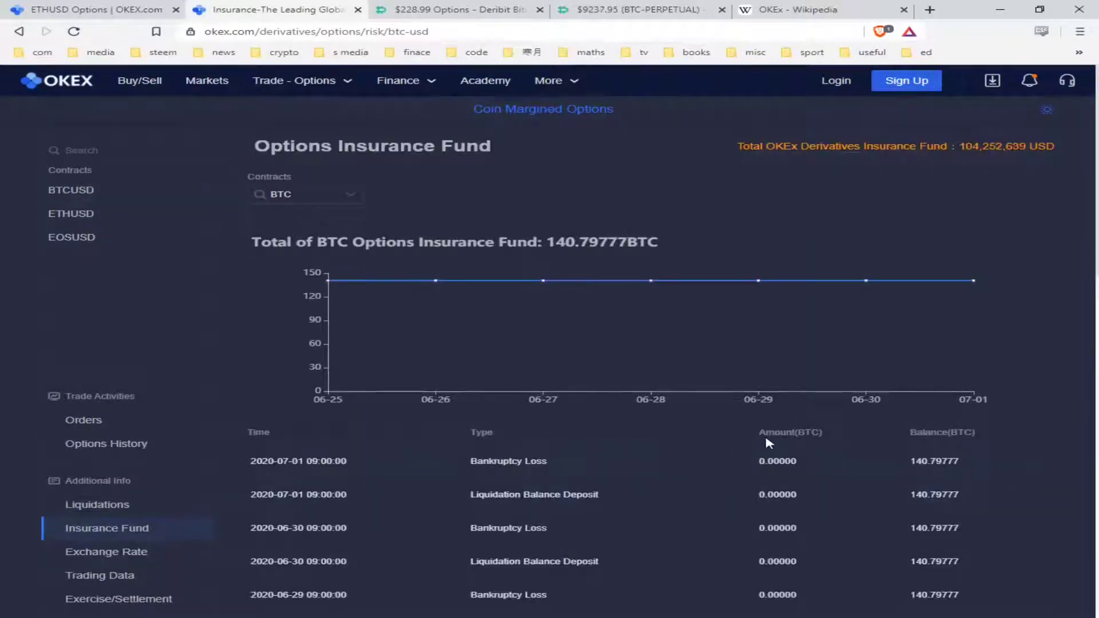
scroll(893, 275, "down", 5)
scroll(1051, 315, "down", 2)
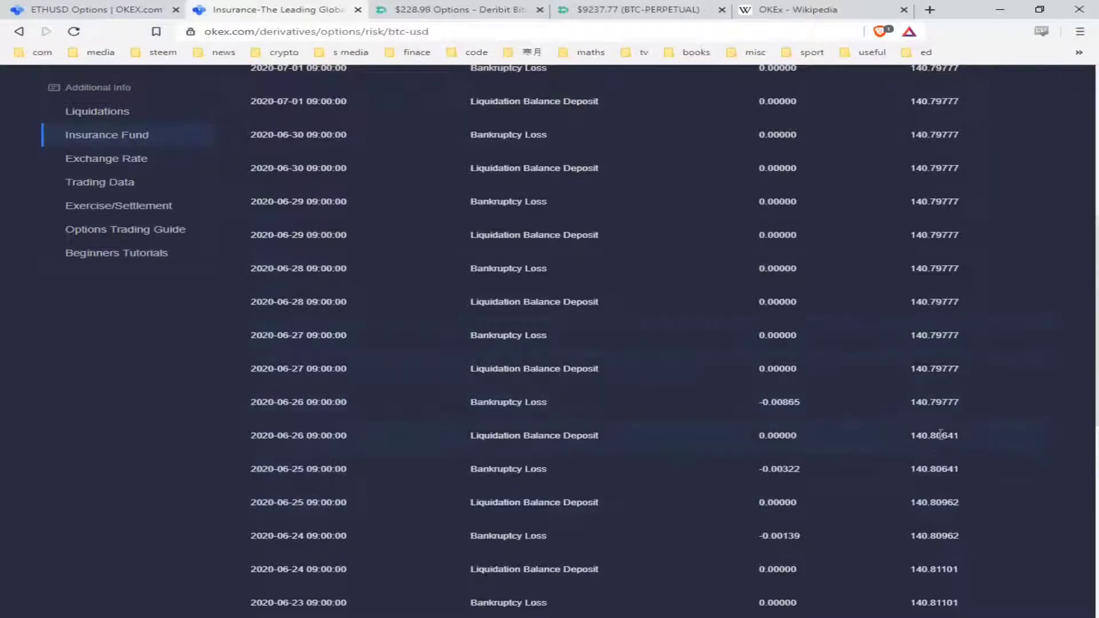
scroll(828, 387, "up", 5)
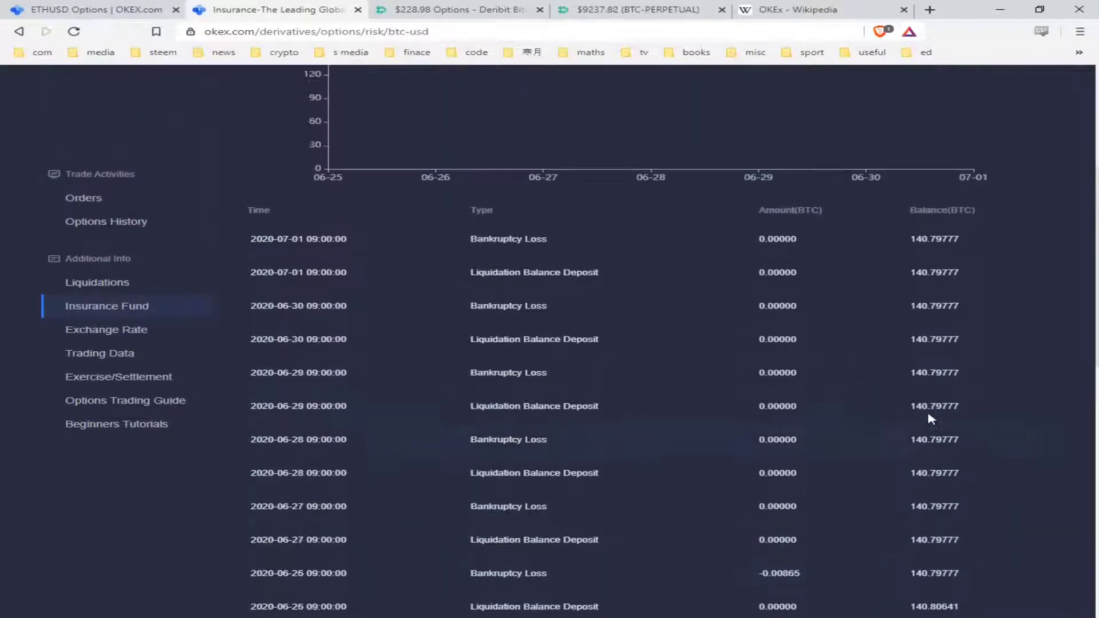
scroll(1029, 411, "down", 4)
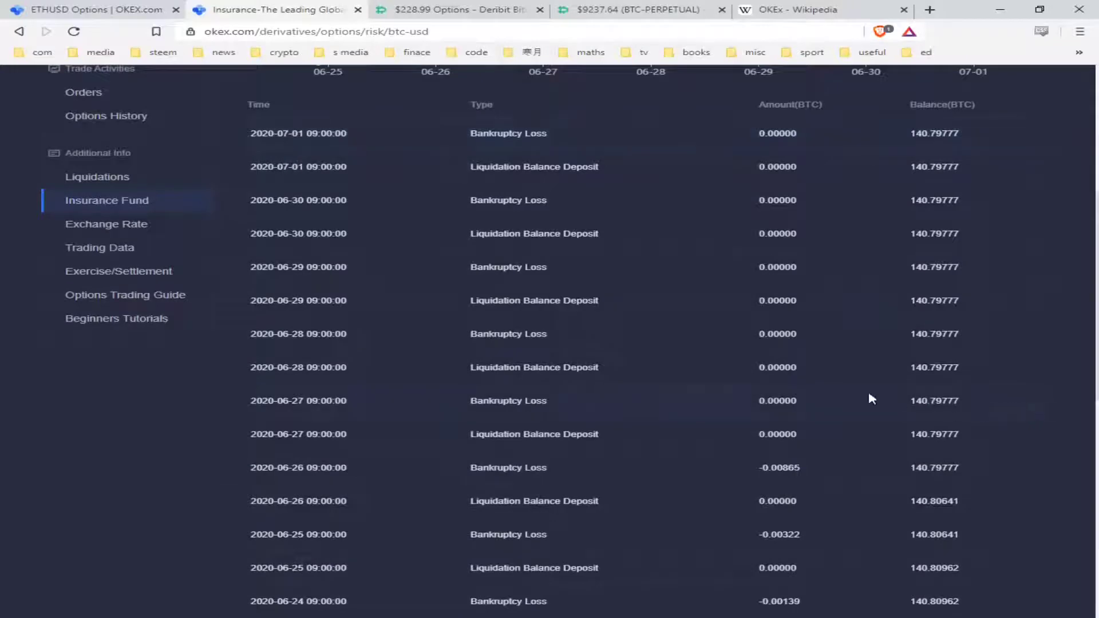
scroll(801, 438, "down", 2)
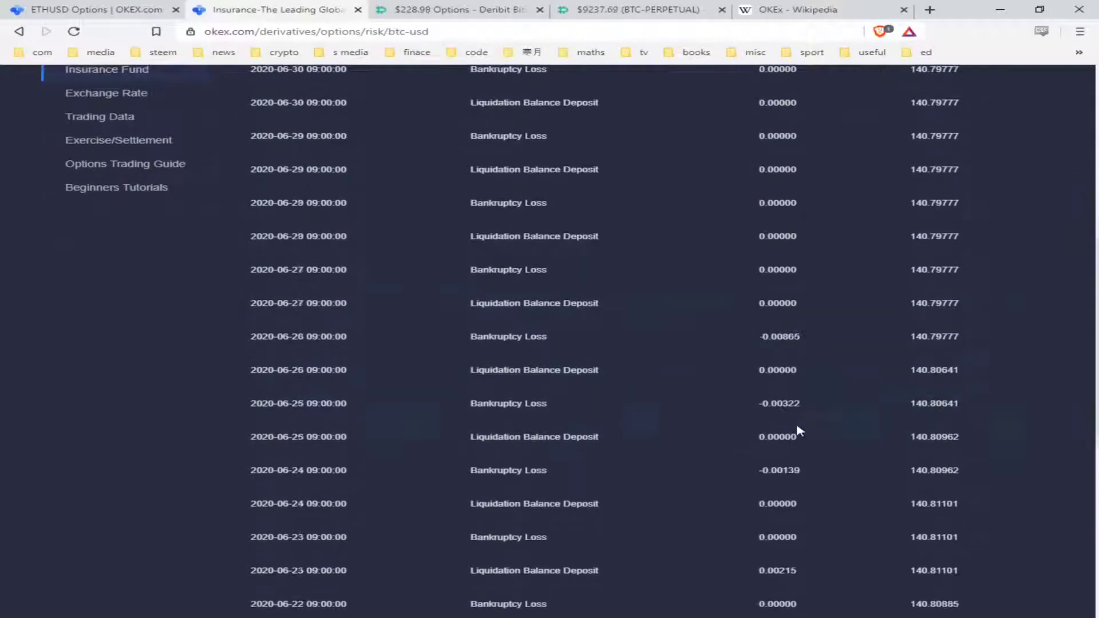
- Switch to Deribit's BTC insurance fund page and go back through its daily bankruptcy history to page 11, covering 4 - 13 March 2020
left_click(632, 13)
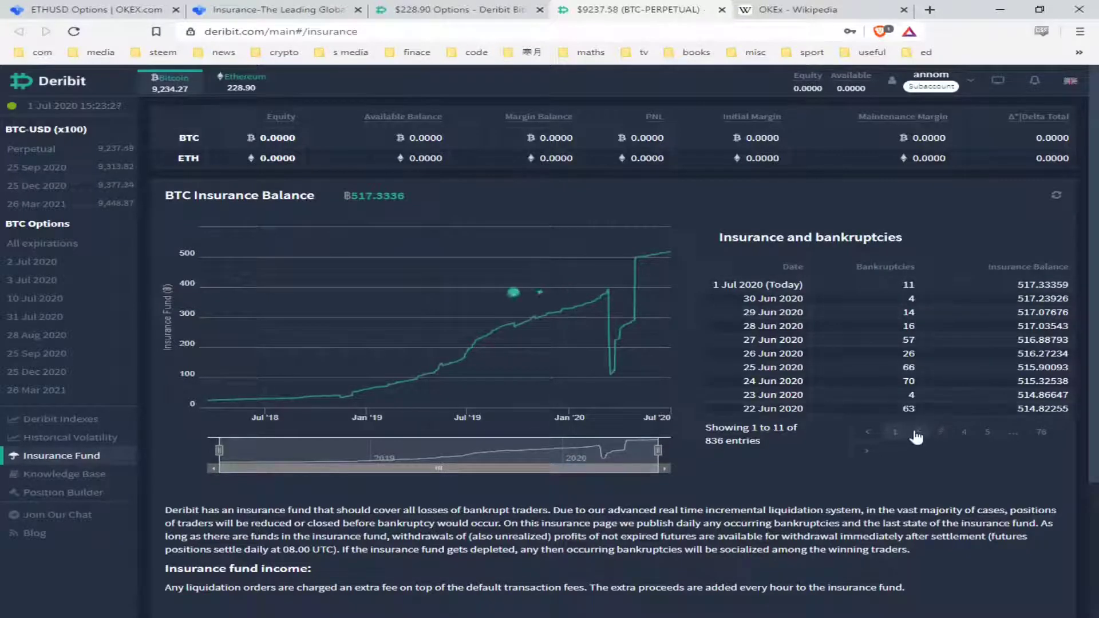
left_click(987, 433)
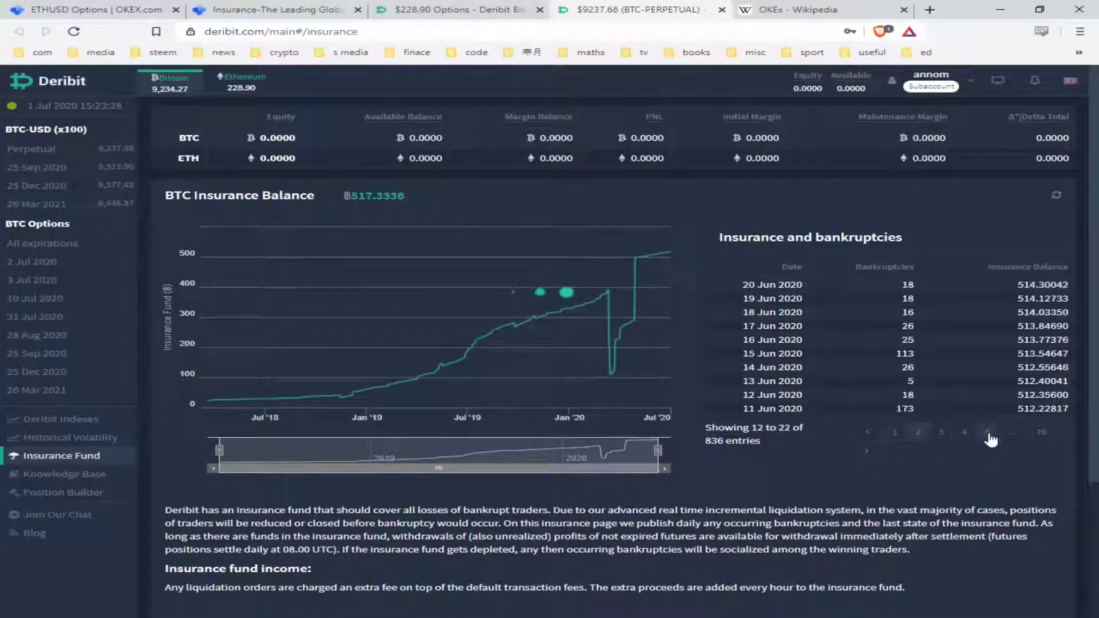
left_click(992, 433)
left_click(993, 432)
left_click(995, 434)
left_click(996, 434)
left_click(999, 435)
left_click(1000, 439)
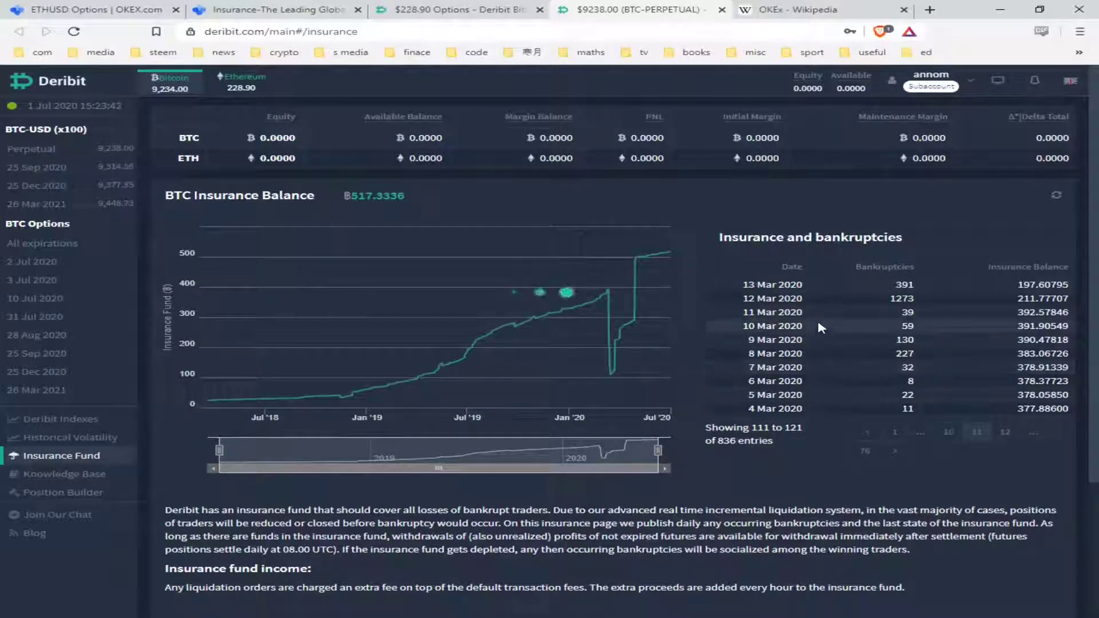
- Return to OKEx's BTC options insurance fund and review its bankruptcy losses, balance chart and the total derivatives insurance fund
left_click(277, 7)
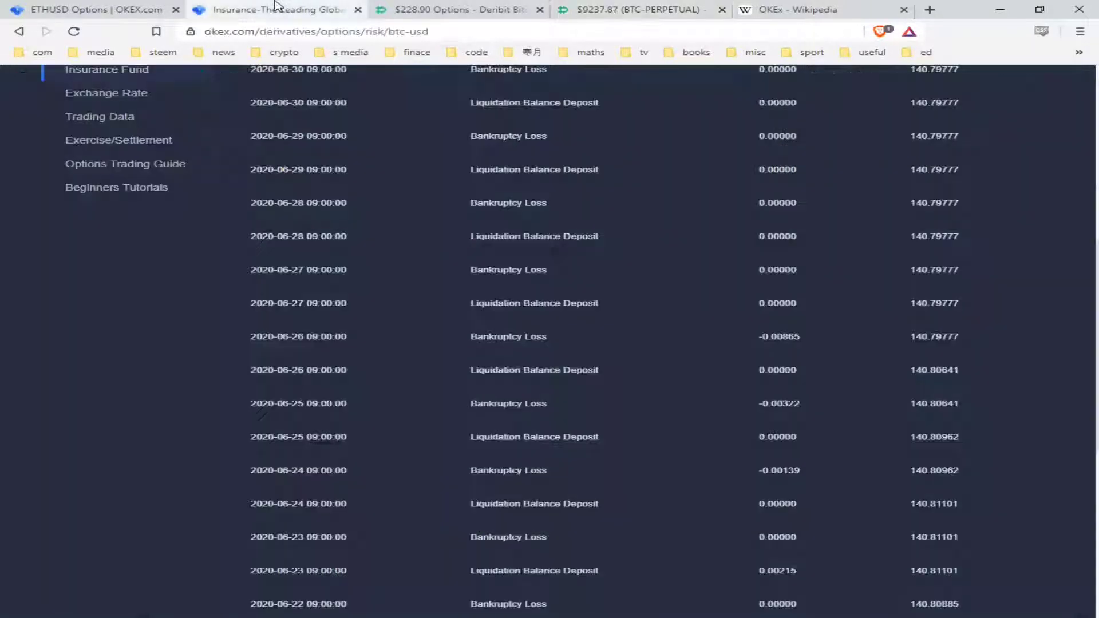
scroll(785, 484, "up", 4)
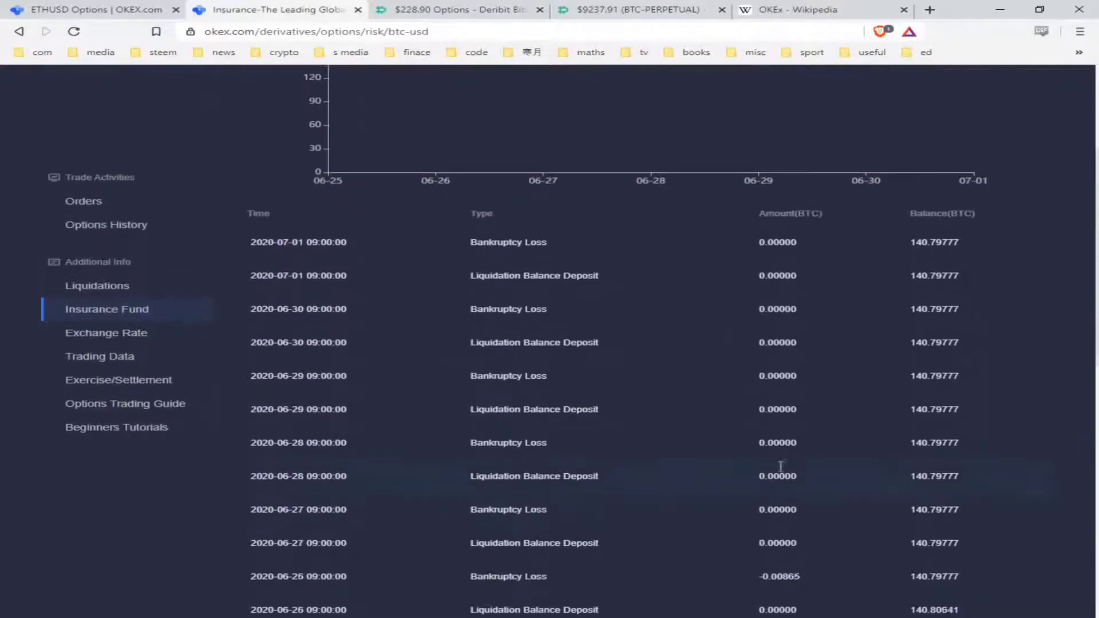
scroll(717, 351, "down", 5)
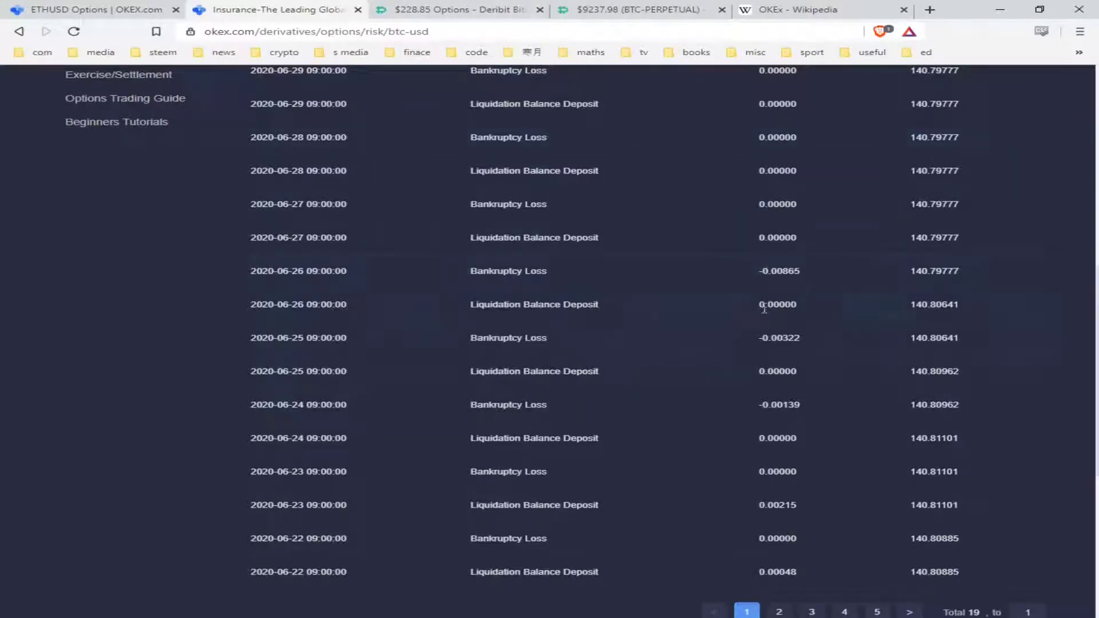
scroll(763, 360, "up", 7)
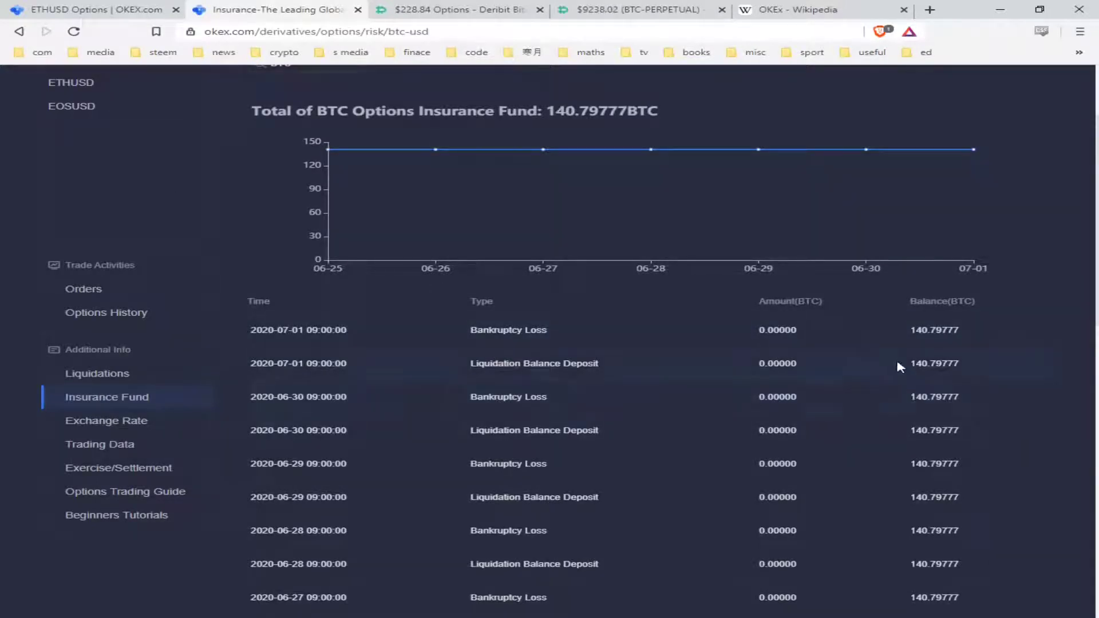
scroll(934, 379, "up", 3)
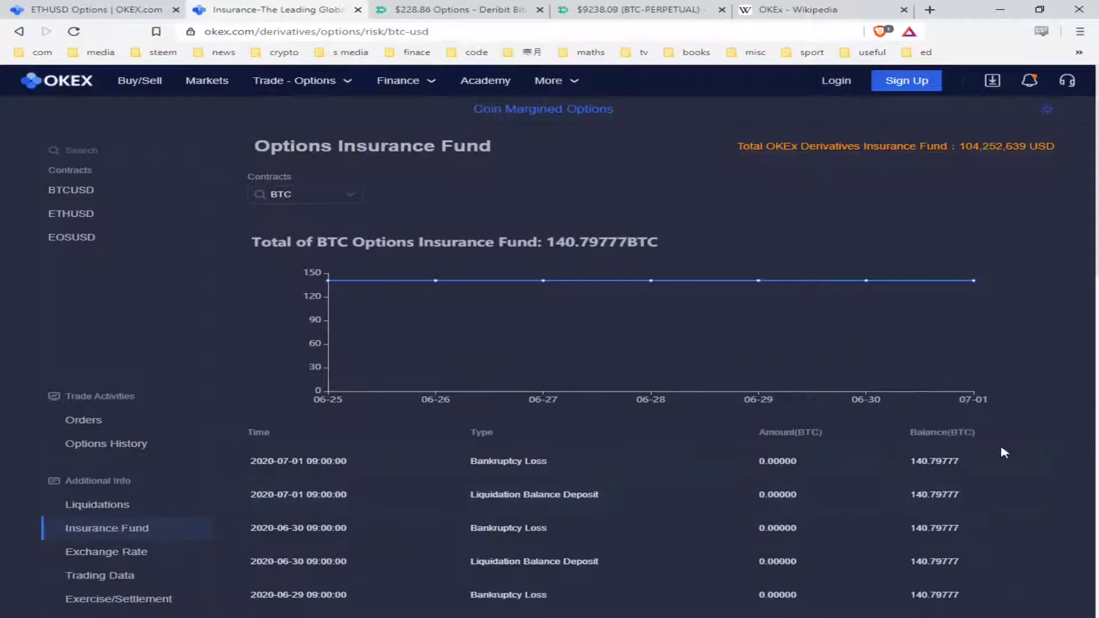
scroll(1002, 452, "down", 3)
scroll(1000, 449, "up", 1)
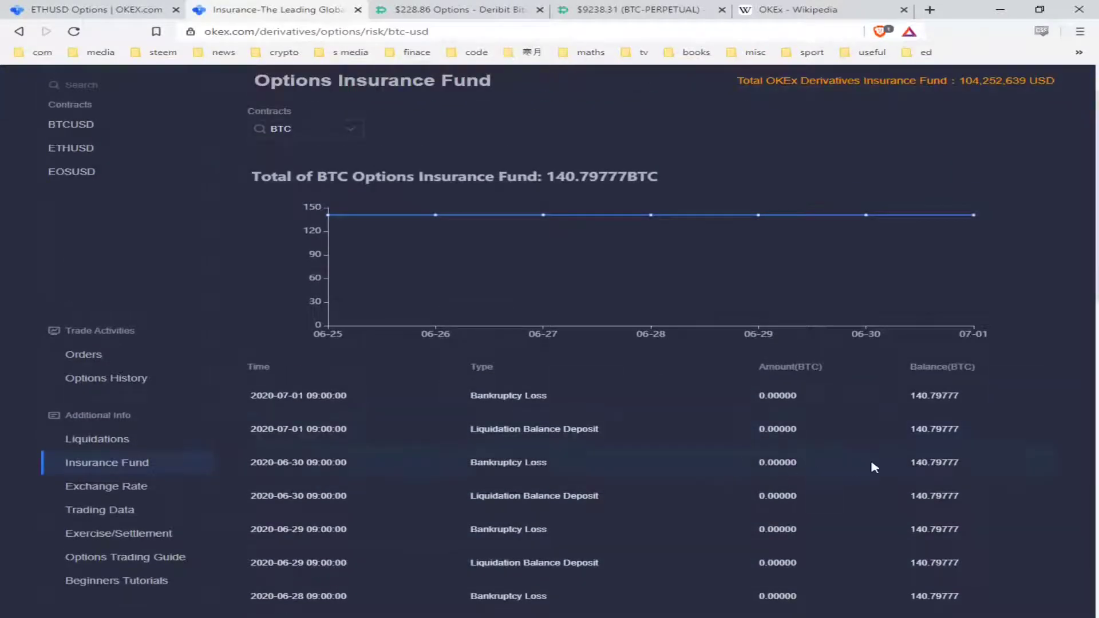
scroll(854, 465, "up", 1)
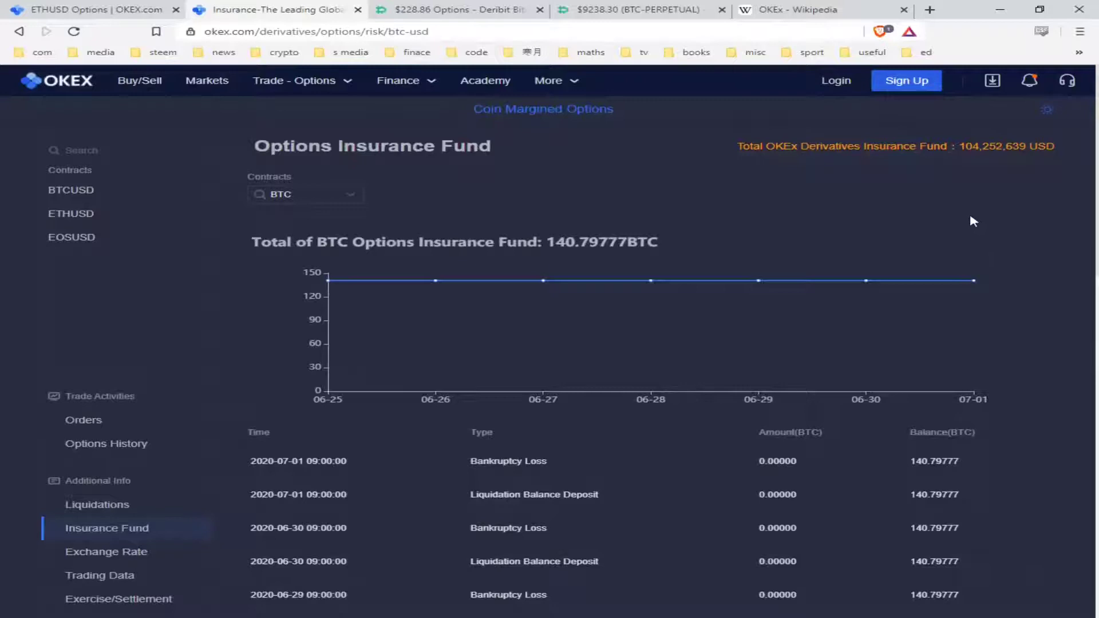
scroll(240, 525, "down", 1)
scroll(275, 189, "up", 1)
mouse_move(304, 80)
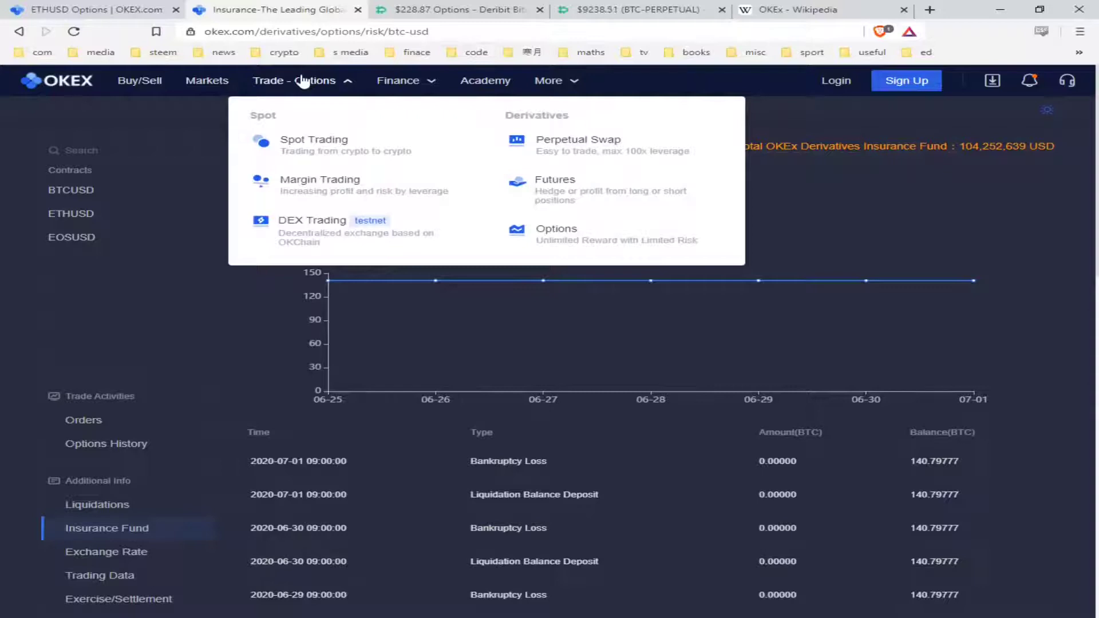
- Revisit Deribit's ETH options list and BTC insurance fund, and return to OKEx's full ETHUSD options chain
left_click(473, 10)
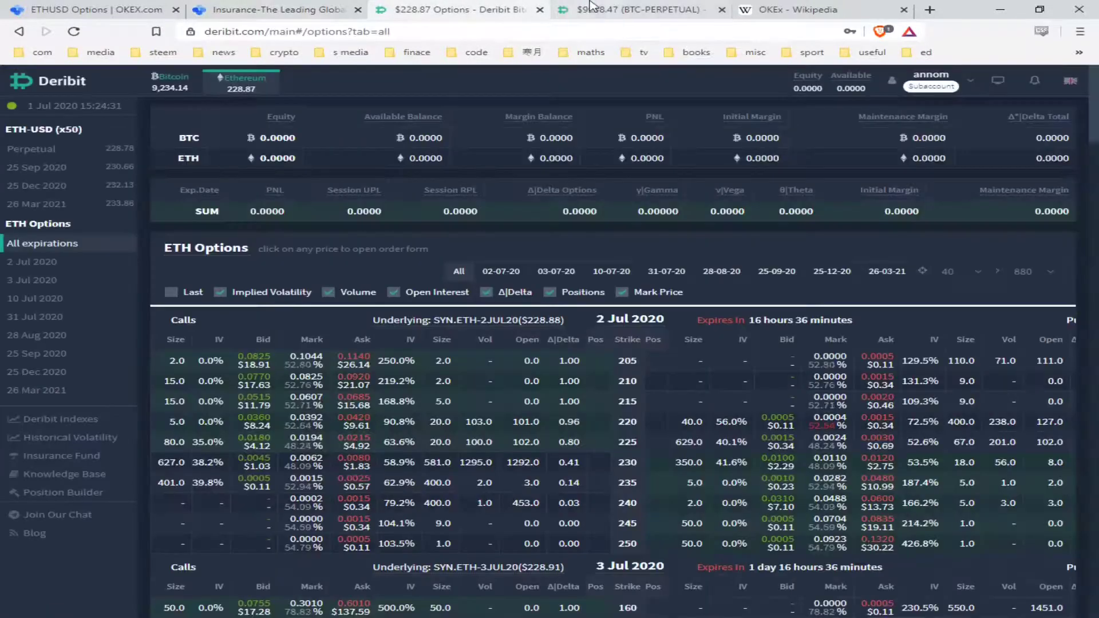
left_click(585, 7)
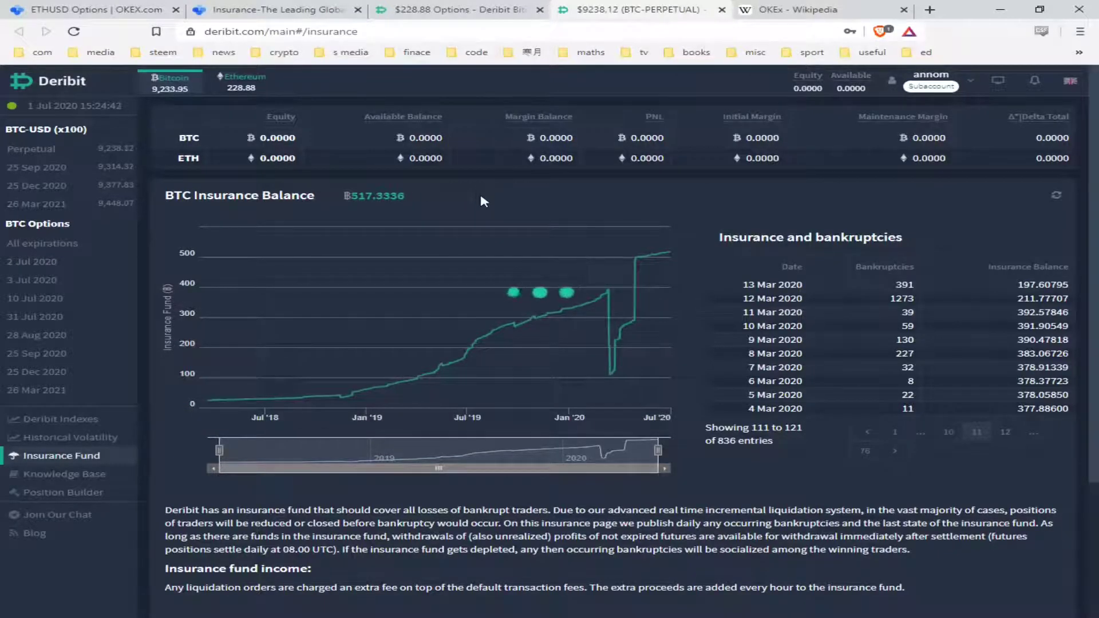
left_click(78, 11)
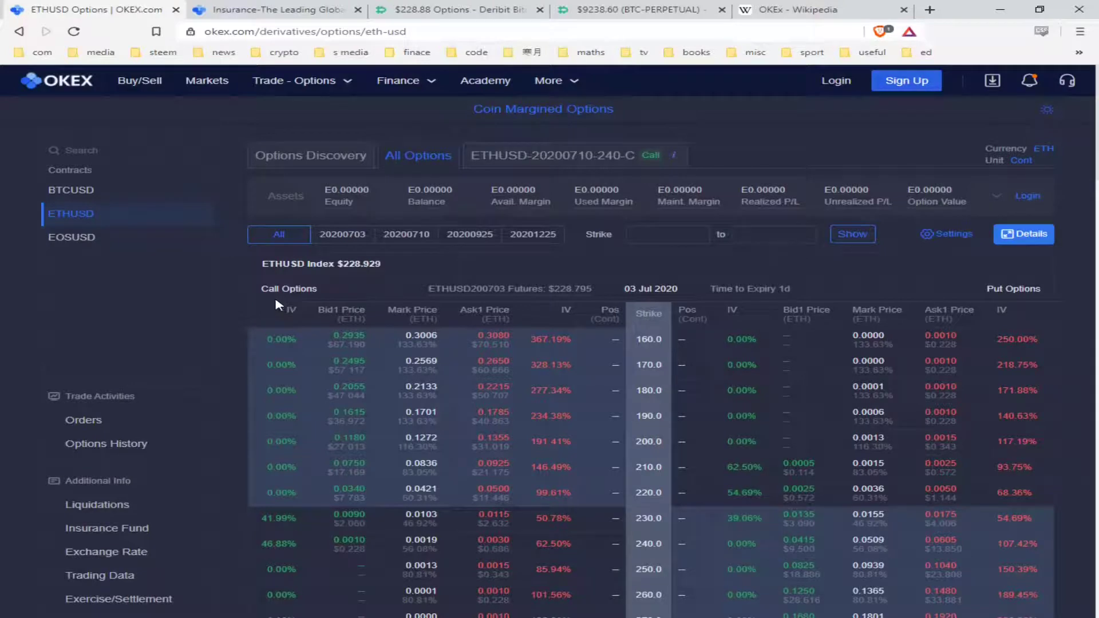
scroll(238, 308, "down", 1)
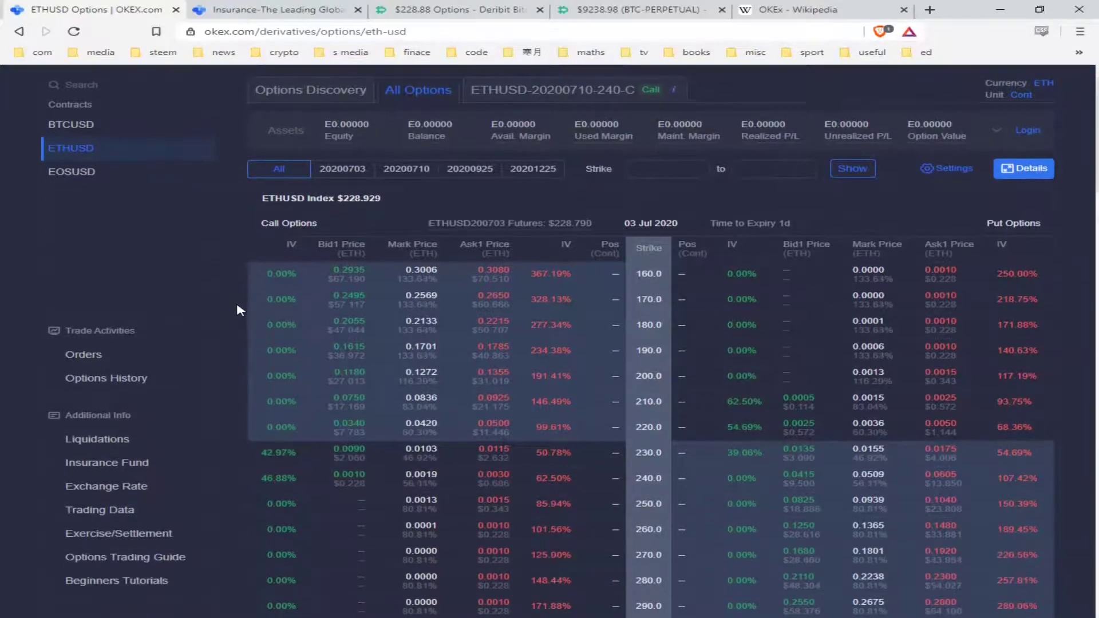
scroll(238, 310, "up", 1)
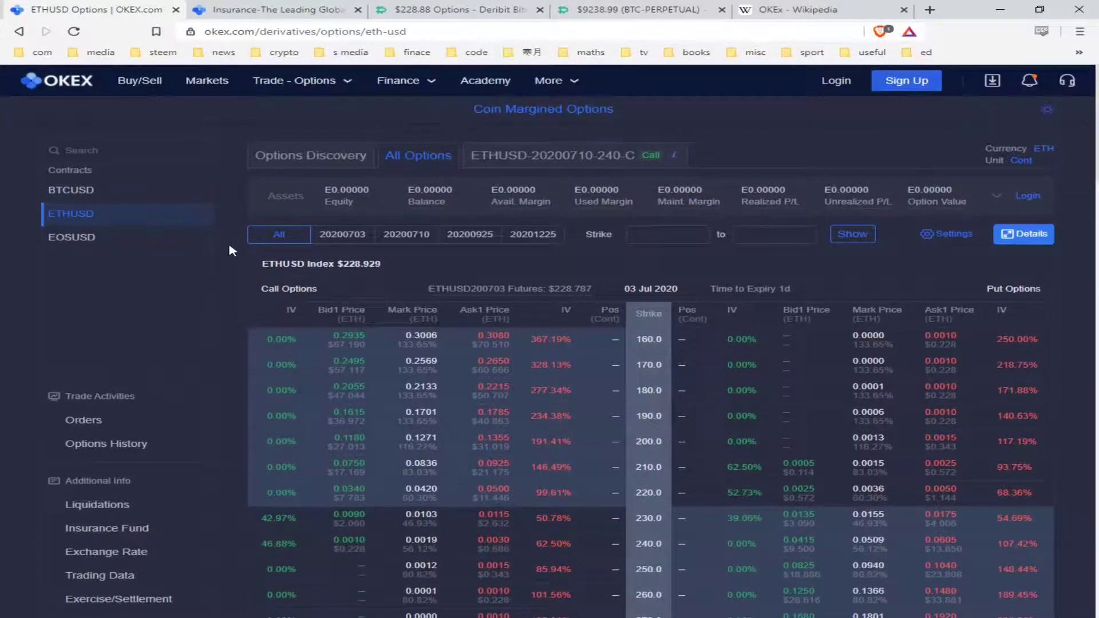